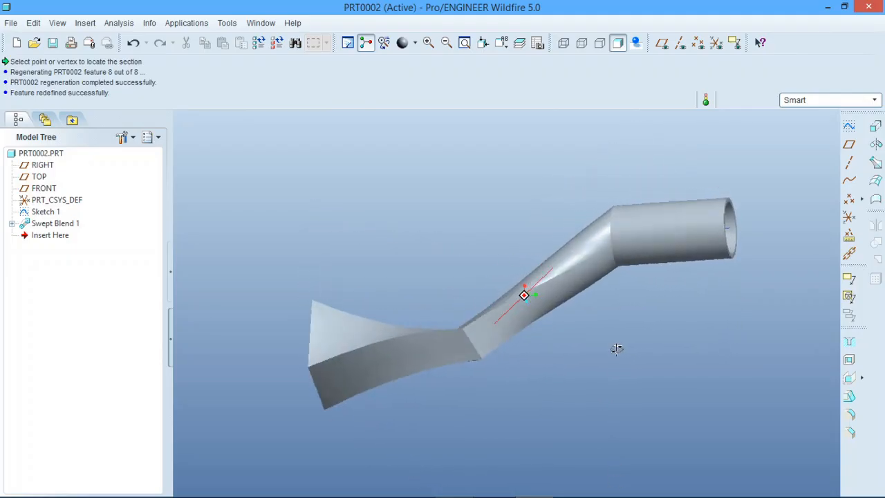
scroll(464, 394, up, 2)
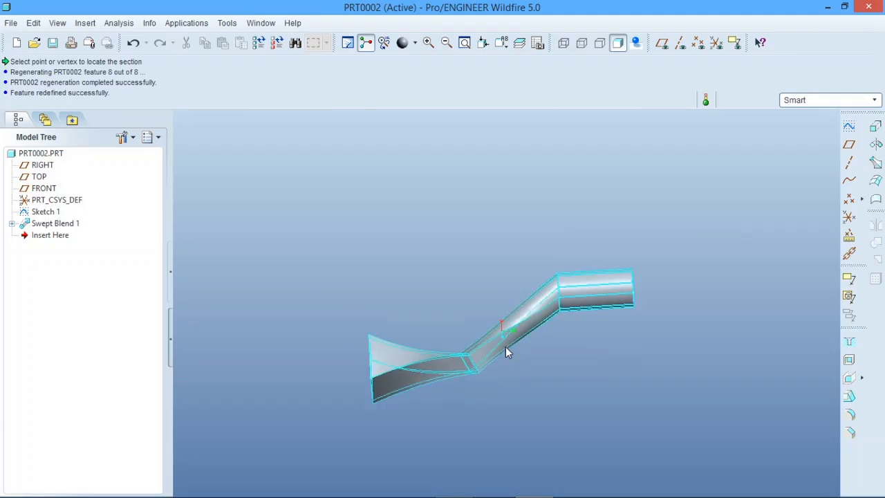
scroll(542, 302, down, 2)
scroll(568, 315, up, 2)
mouse_move(577, 321)
middle_down()
mouse_move(592, 300)
mouse_move(582, 282)
mouse_move(591, 291)
middle_up()
scroll(539, 340, down, 4)
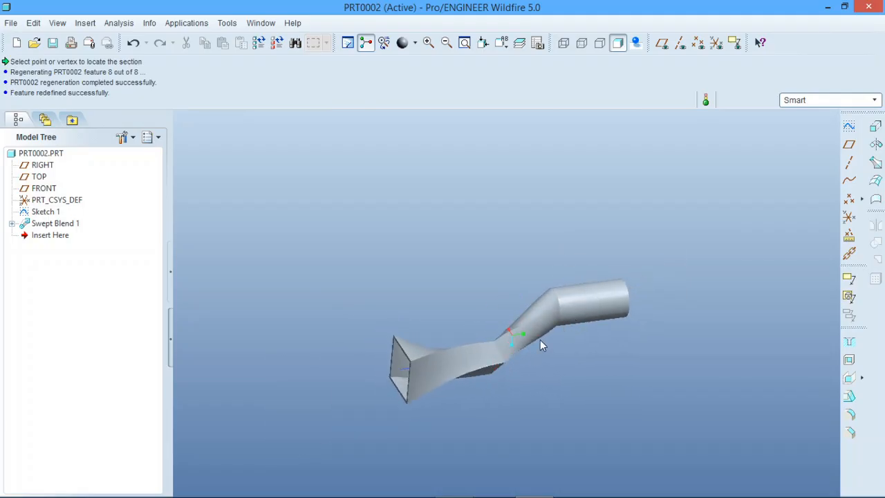
middle_drag(523, 367, 551, 381)
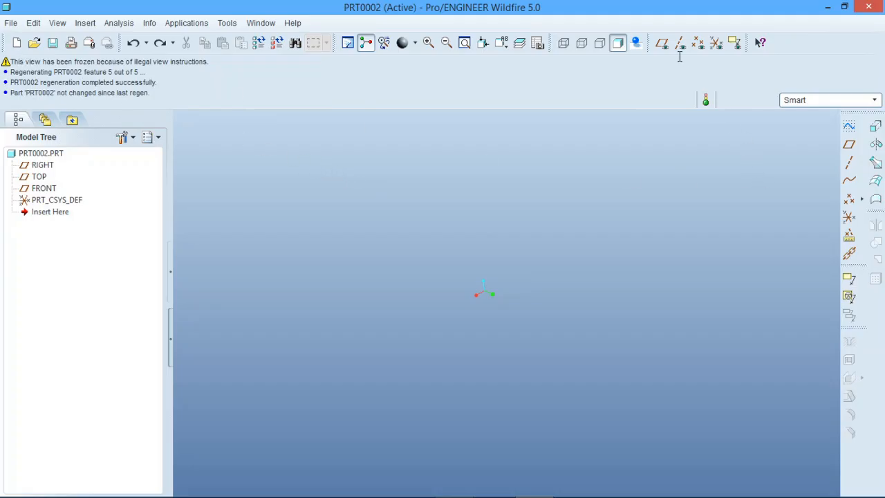
Step: Display the datum planes and start a sketch on the FRONT plane with the default orientation
click(661, 42)
click(849, 127)
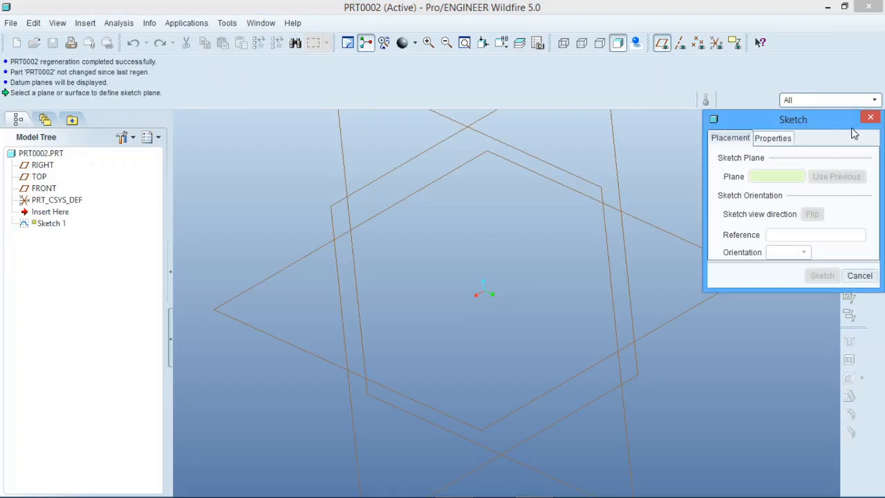
scroll(592, 292, up, 2)
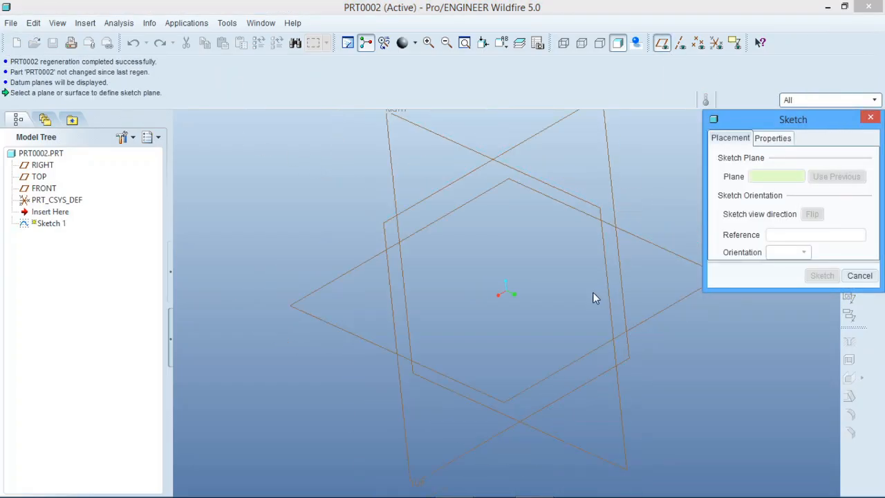
click(674, 293)
click(821, 276)
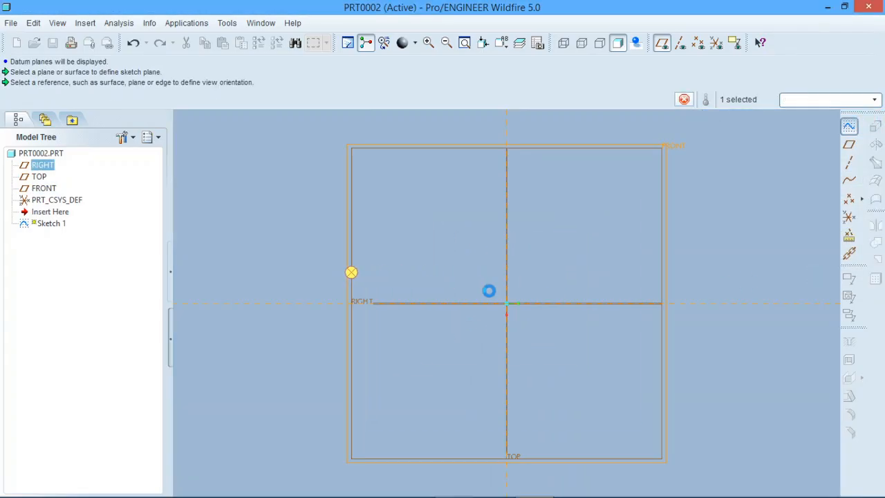
Step: Draw a vertical and a horizontal centerline through the sketch origin
click(841, 162)
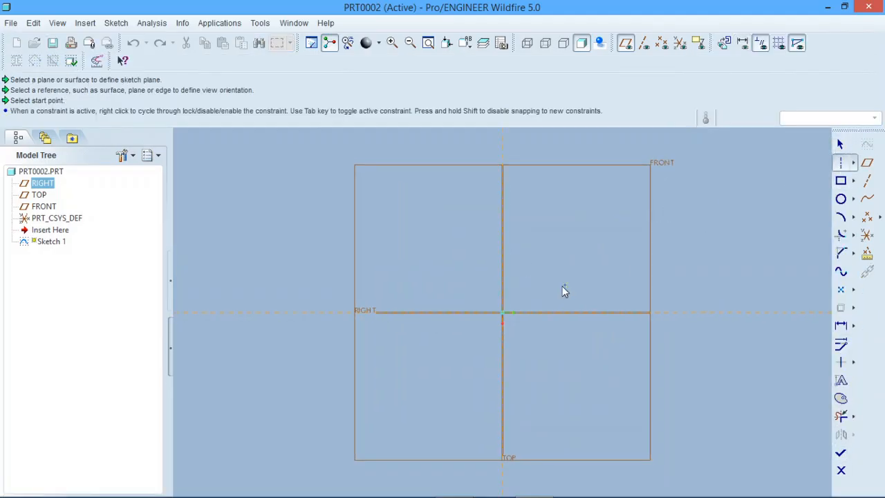
click(503, 312)
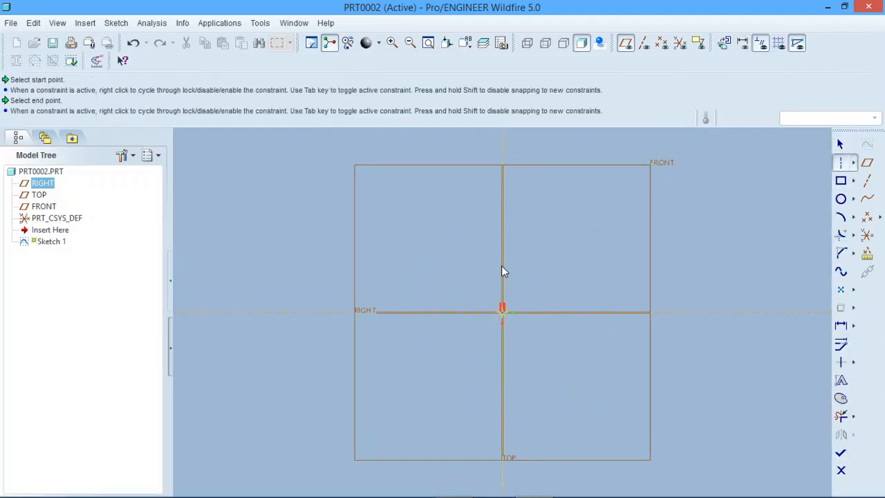
click(502, 312)
click(551, 311)
Step: Sketch an open three-segment path: a horizontal line about 193 long, a downward slope at about 141°, and a lower horizontal line; finish the sketch
click(854, 165)
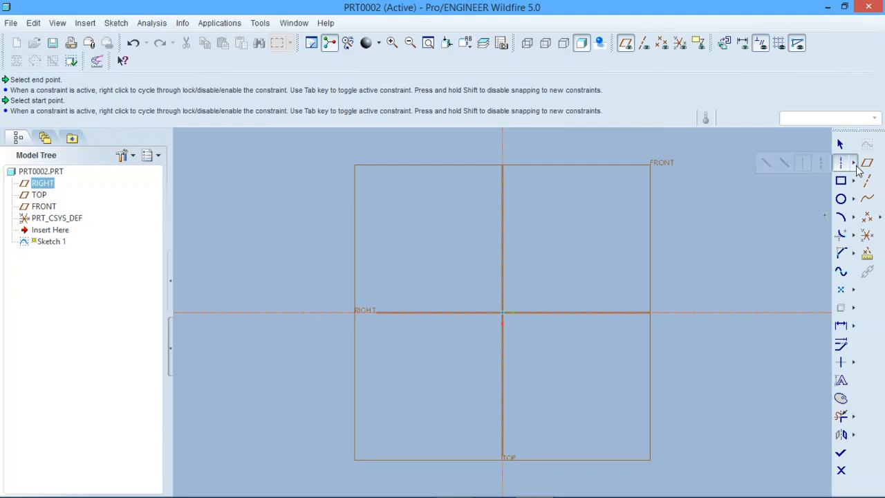
click(761, 166)
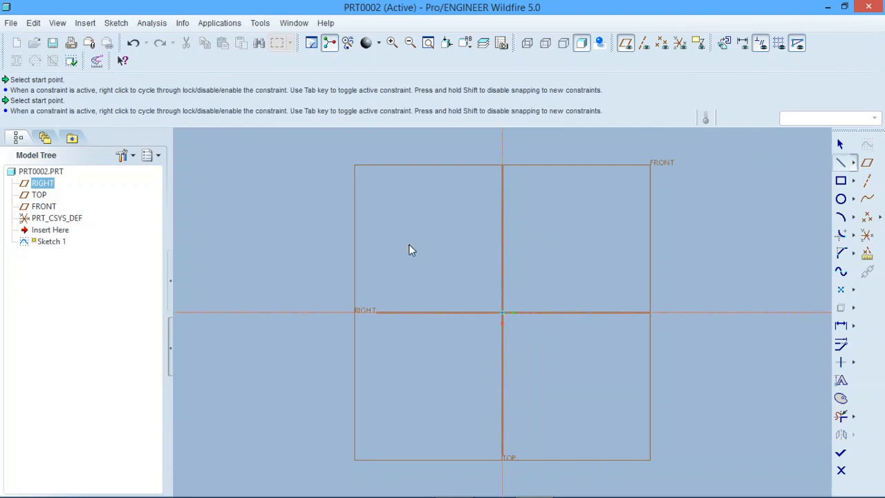
click(377, 254)
click(489, 255)
click(595, 340)
click(680, 339)
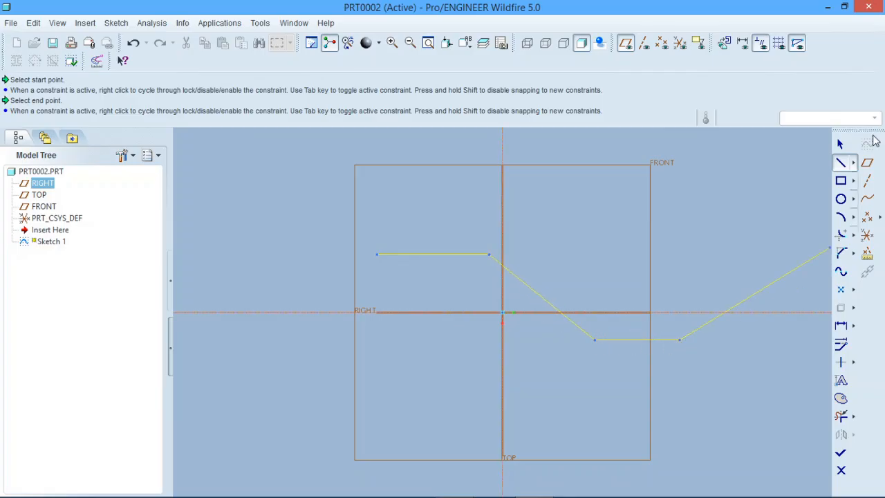
click(840, 143)
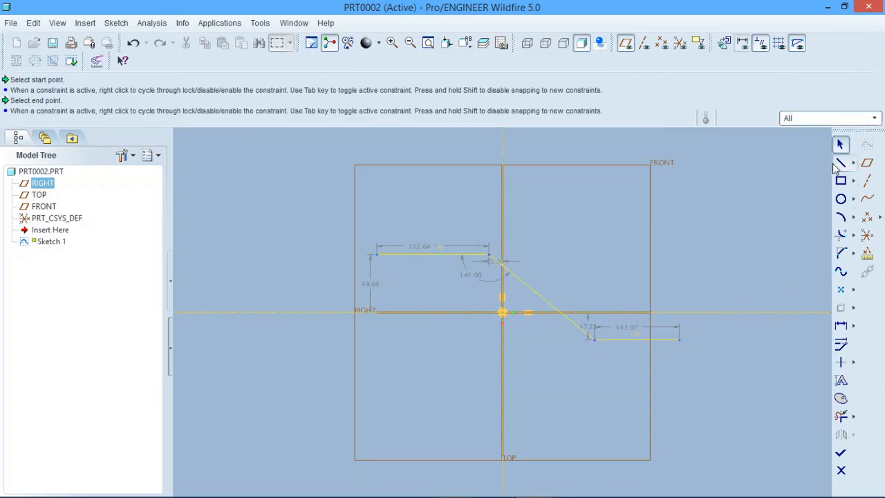
click(840, 453)
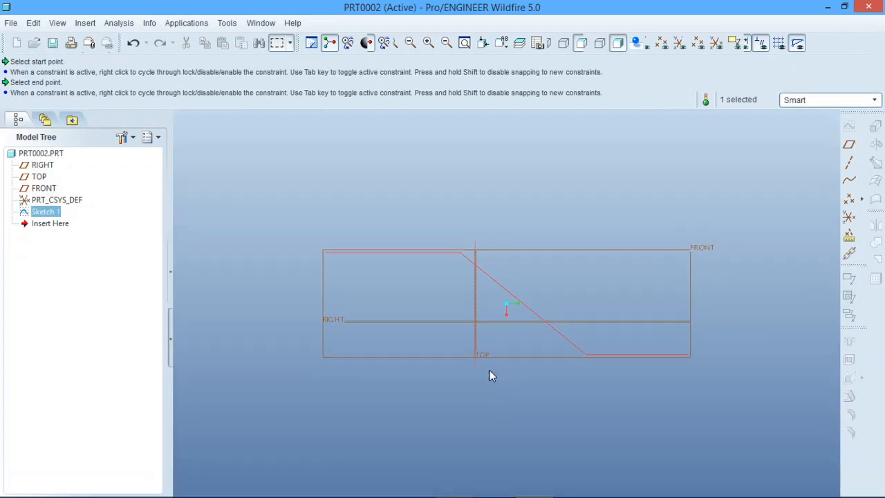
Step: Start a Swept Blend feature and select the sketched three-segment path as its trajectory
mouse_move(490, 370)
middle_down()
mouse_move(480, 330)
mouse_move(455, 333)
mouse_move(480, 277)
mouse_move(541, 298)
mouse_move(513, 296)
mouse_move(551, 284)
mouse_move(553, 295)
middle_up()
click(632, 168)
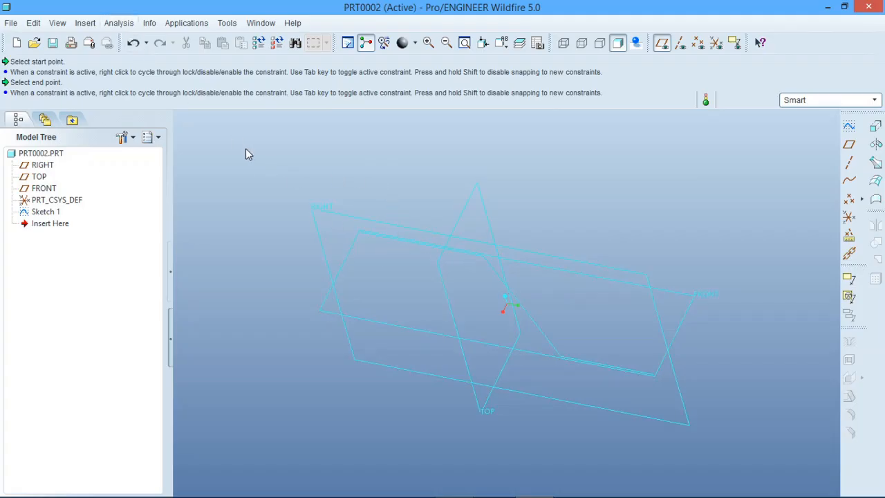
click(87, 24)
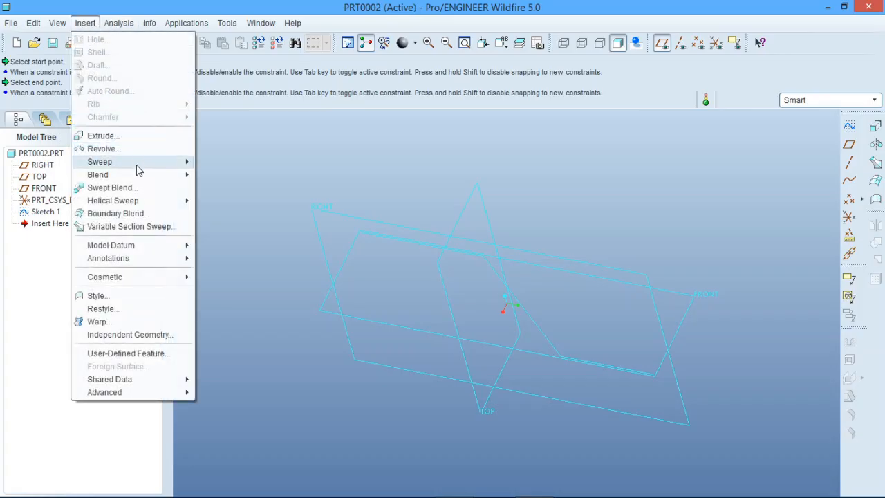
mouse_move(137, 186)
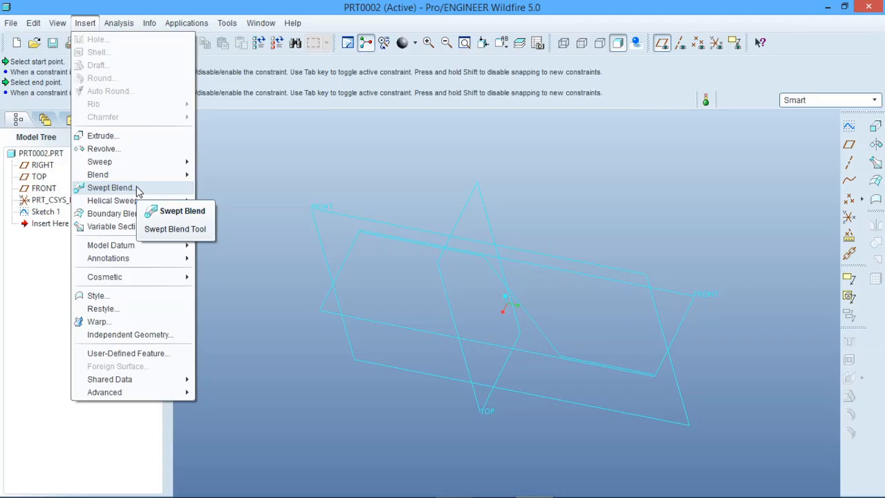
click(160, 209)
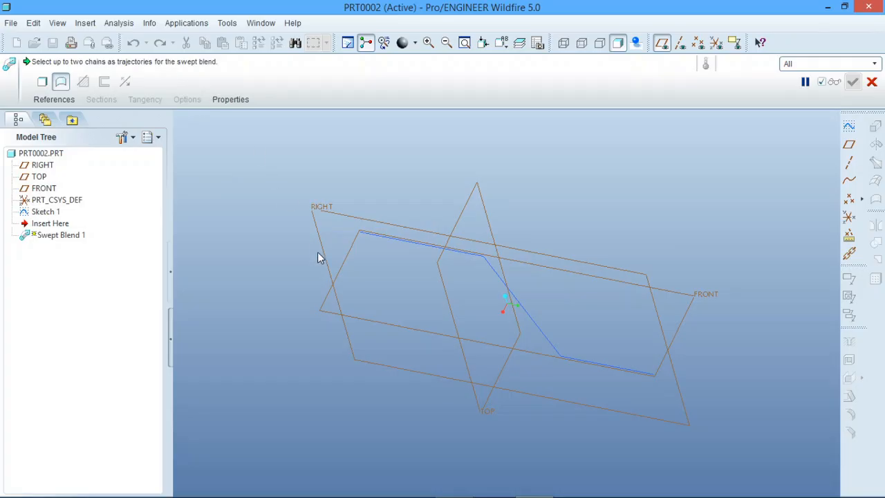
click(418, 246)
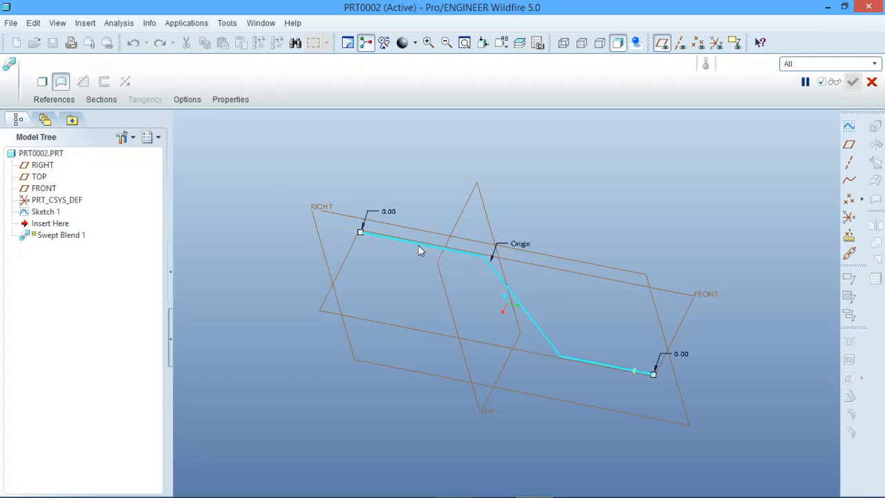
Step: Locate Section 1 at the free end of the upper horizontal segment and open its section sketch
click(102, 102)
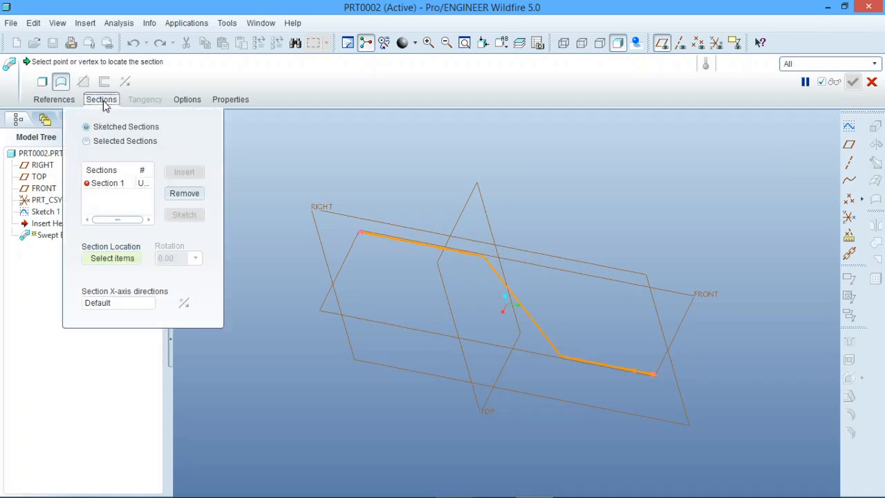
click(118, 183)
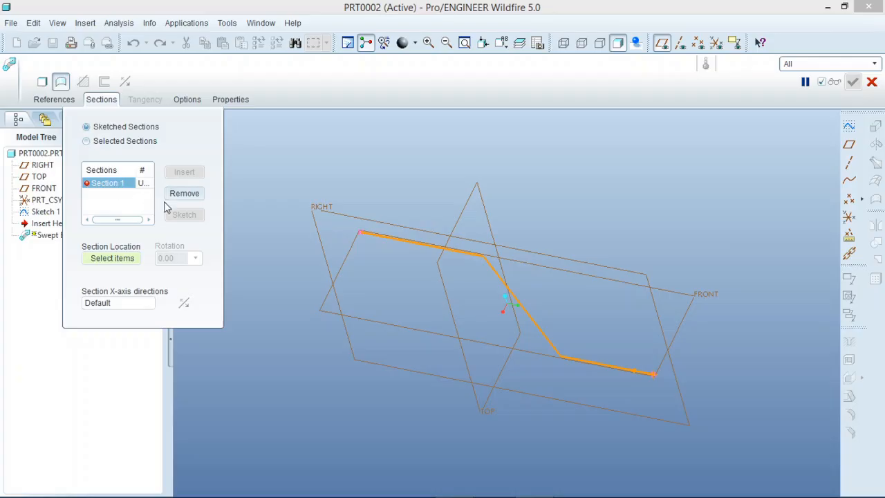
click(361, 233)
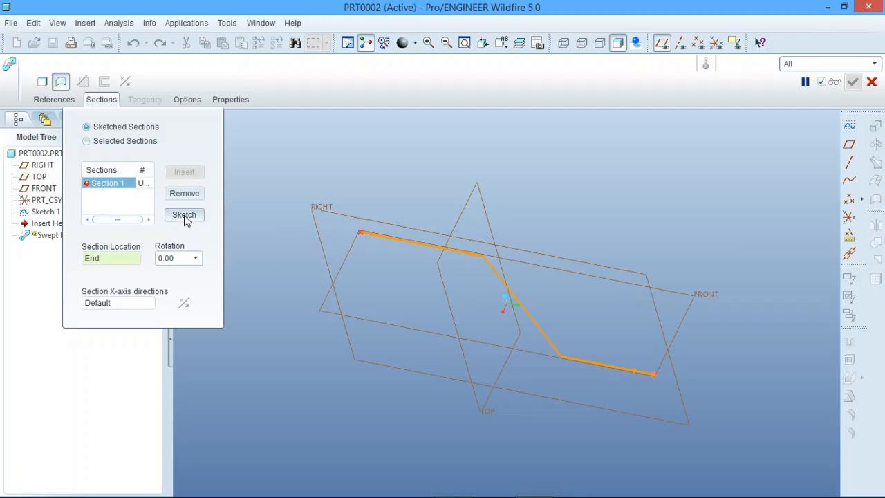
click(184, 215)
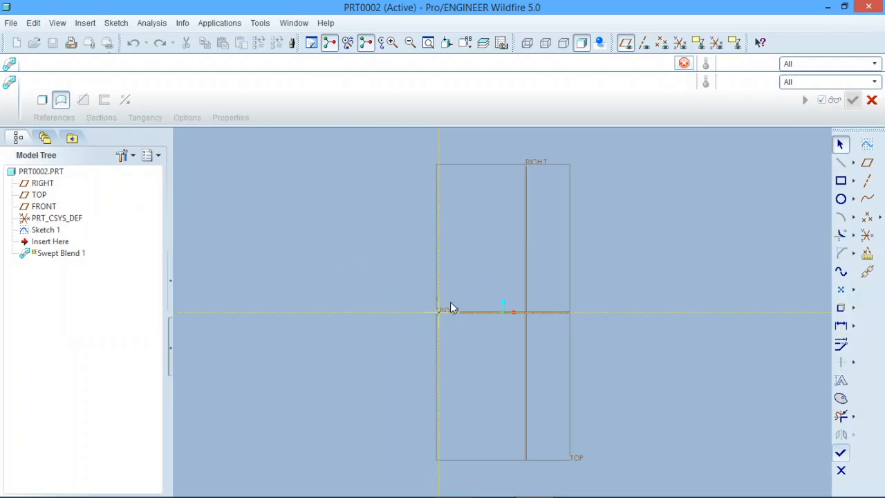
scroll(440, 314, down, 3)
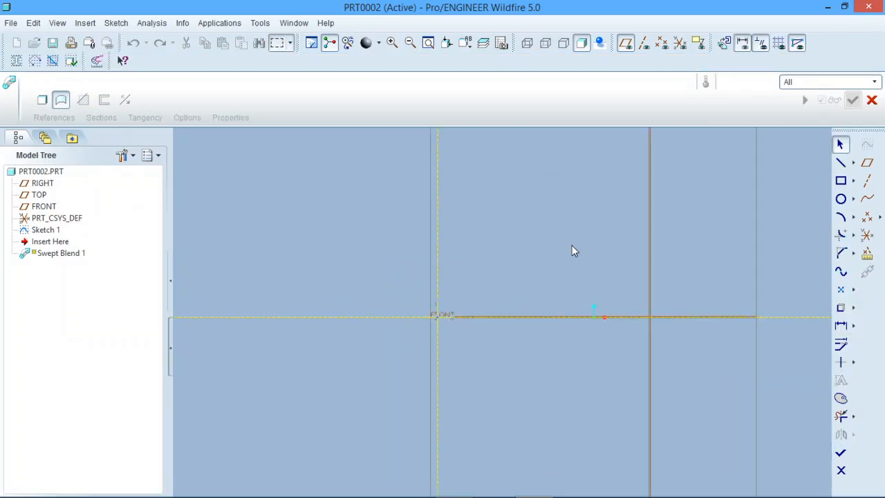
Step: Draw vertical and horizontal centerlines through the origin of the Section 1 sketch
click(840, 181)
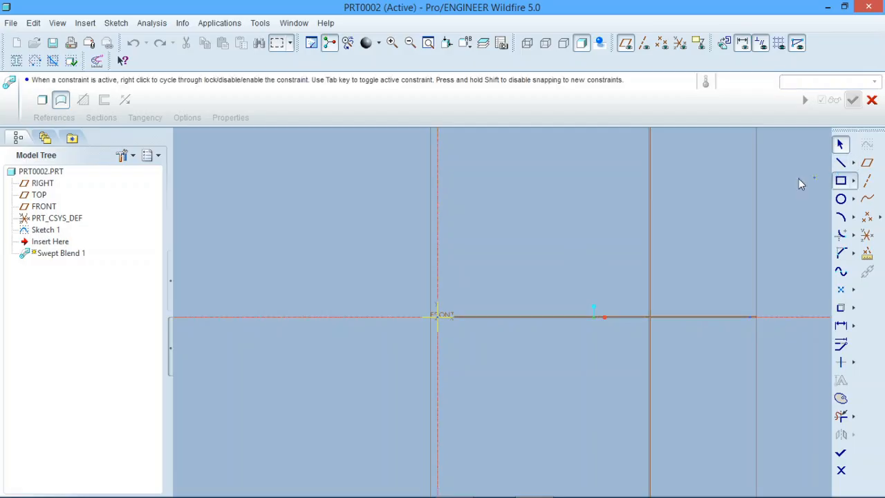
click(377, 227)
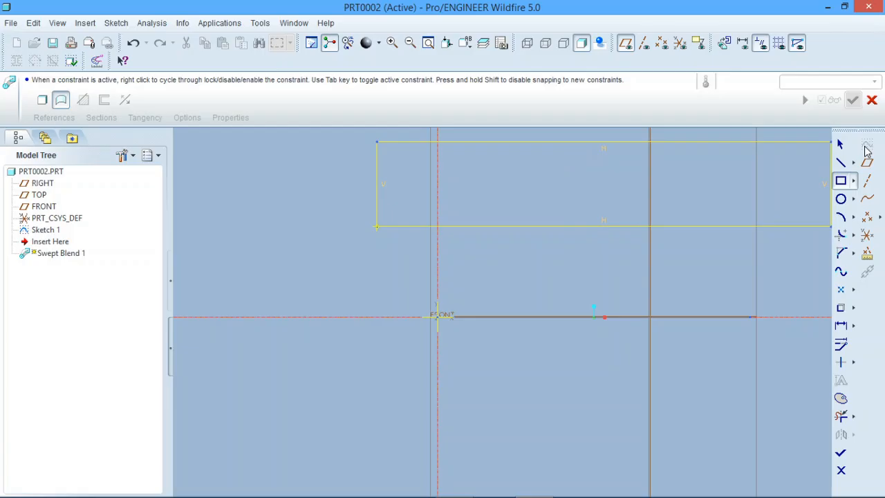
click(854, 162)
click(804, 165)
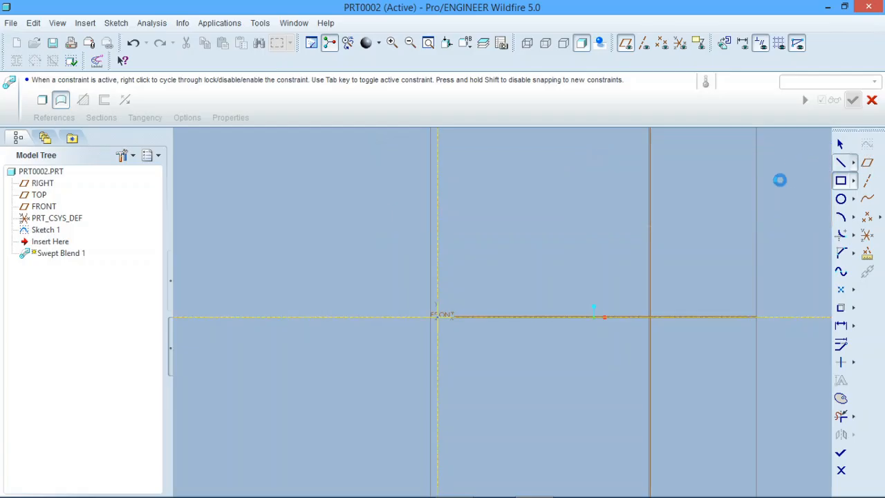
click(437, 313)
click(467, 316)
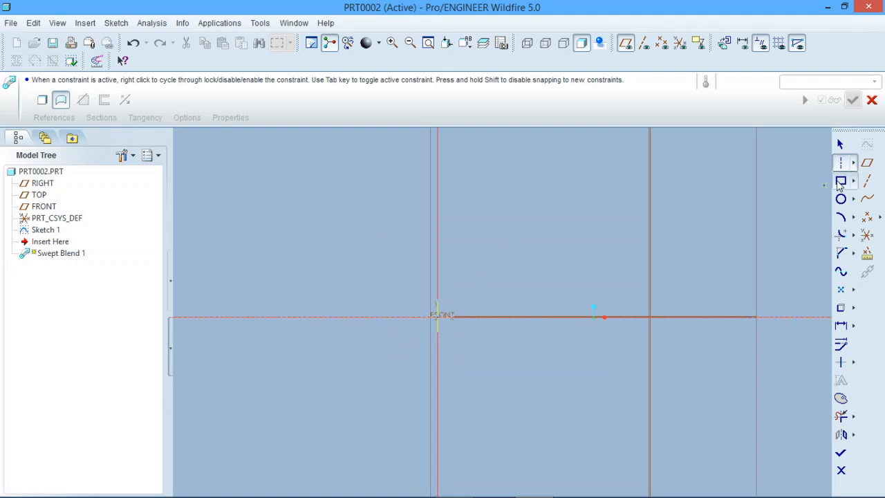
Step: Sketch a rectangle about 30 wide and 40 high, symmetric about both centerlines
click(840, 182)
click(406, 275)
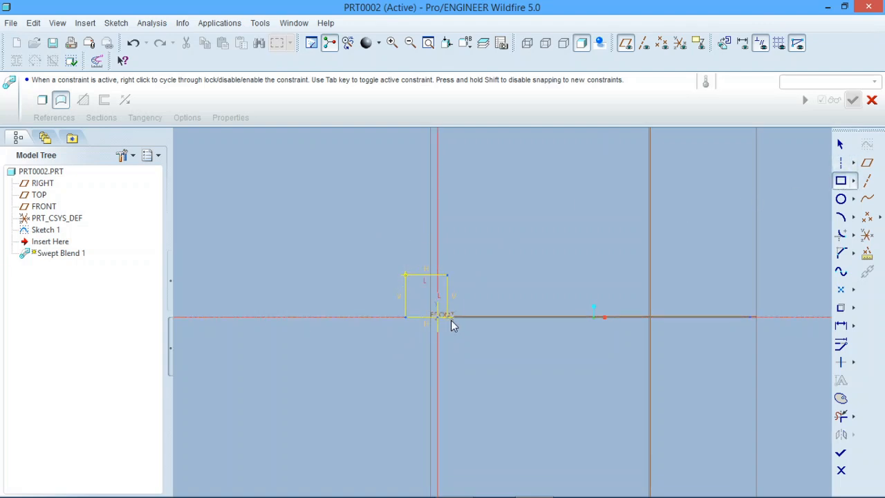
click(468, 349)
click(840, 145)
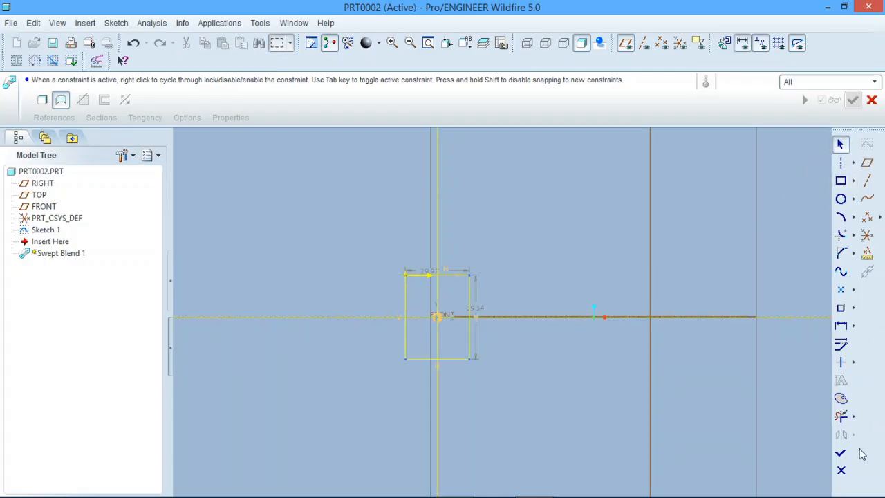
Step: Set the rectangle's width and height to 50 each and finish the Section 1 sketch
double_click(430, 269)
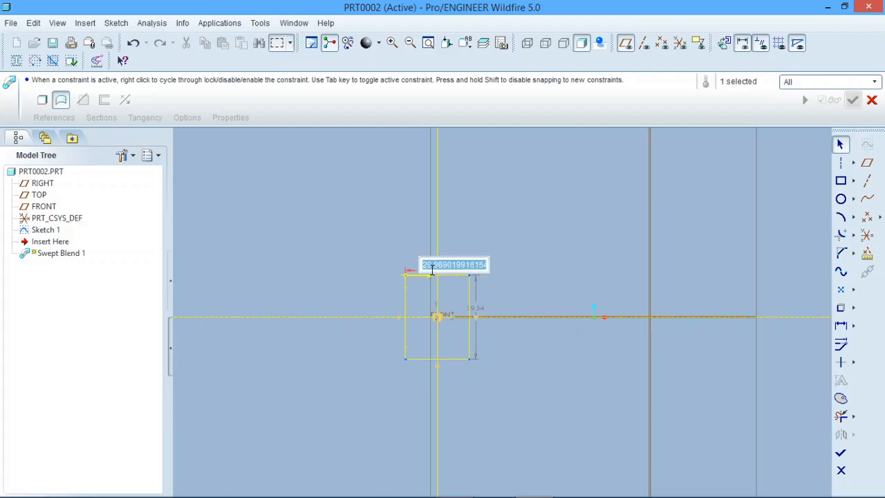
text(50)
key(Return)
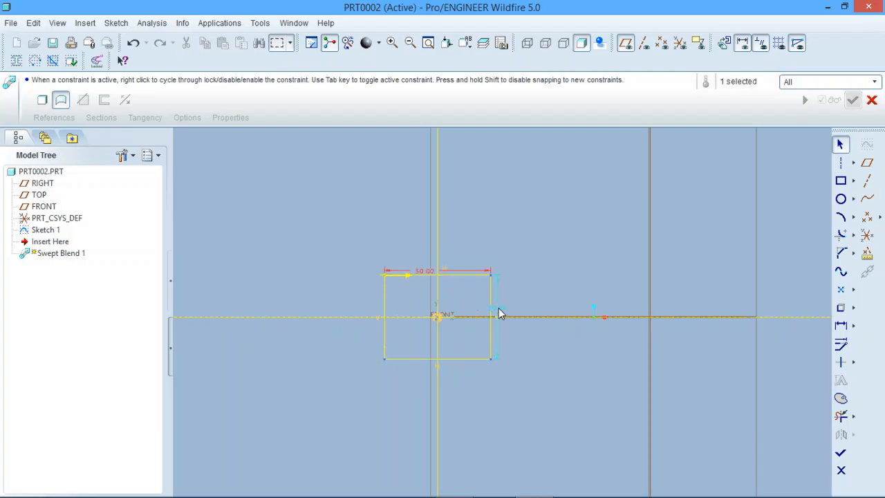
double_click(499, 308)
text(50)
key(Return)
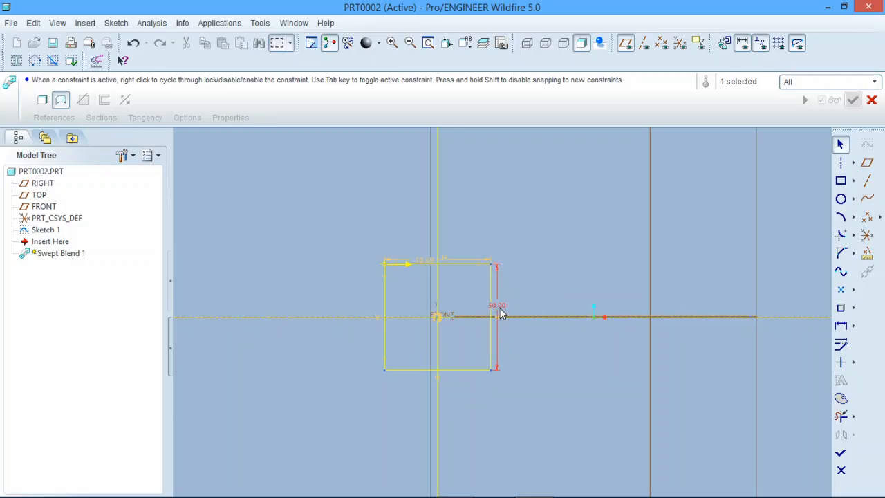
click(840, 453)
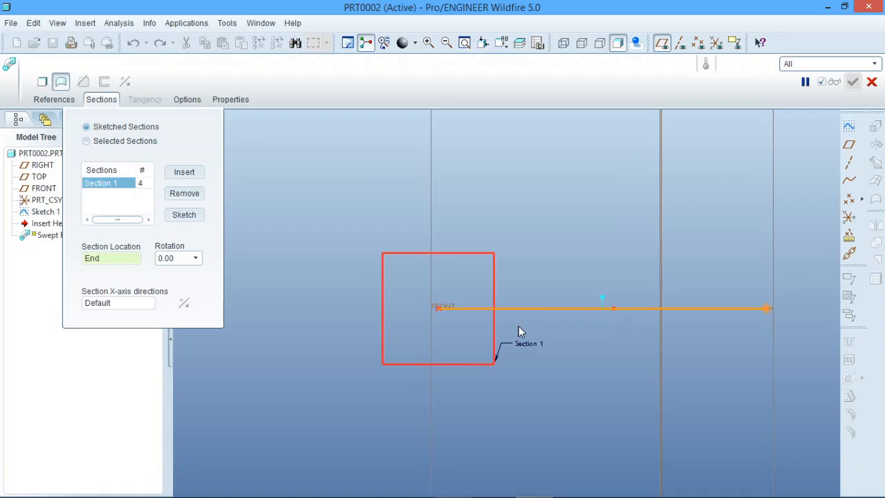
Step: Insert Section 2, locate it at the start point of the path, and open its section sketch
mouse_move(524, 320)
middle_down()
mouse_move(536, 314)
mouse_move(472, 333)
mouse_move(510, 320)
mouse_move(495, 334)
middle_up()
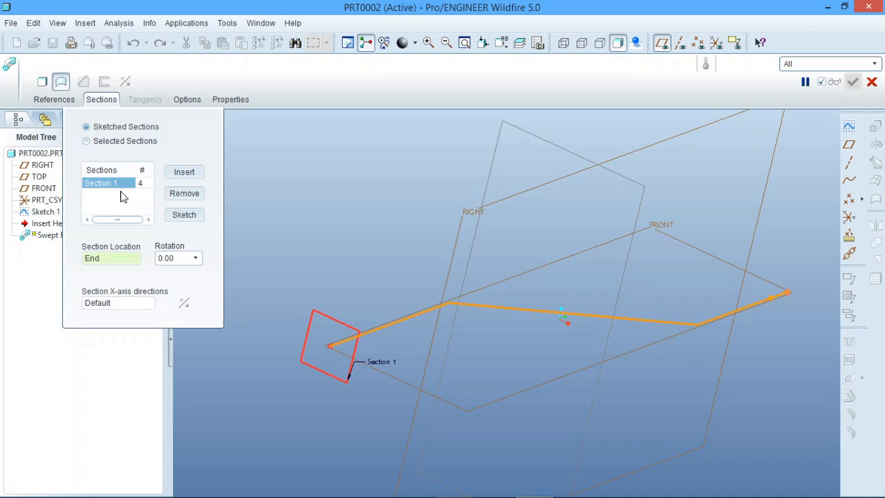
click(173, 177)
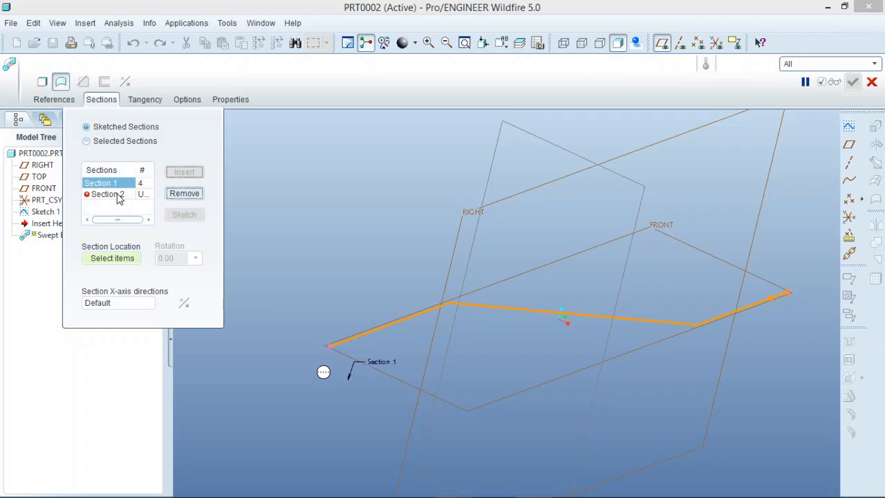
click(116, 193)
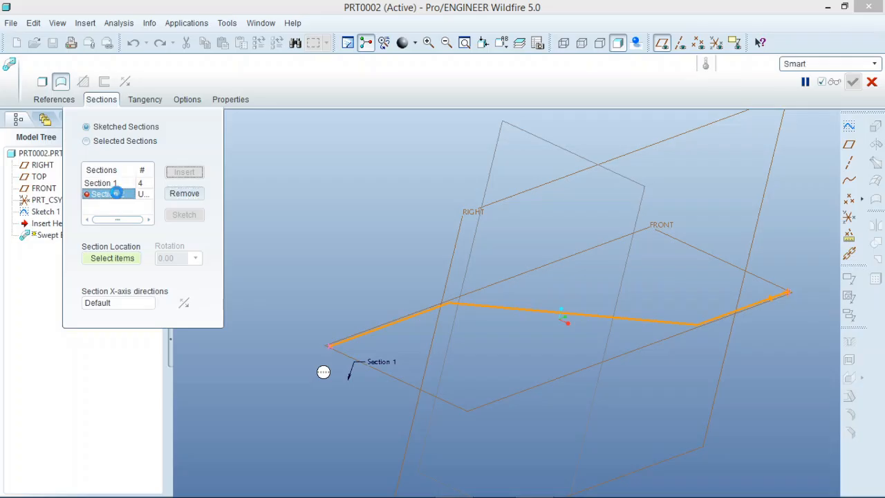
click(787, 292)
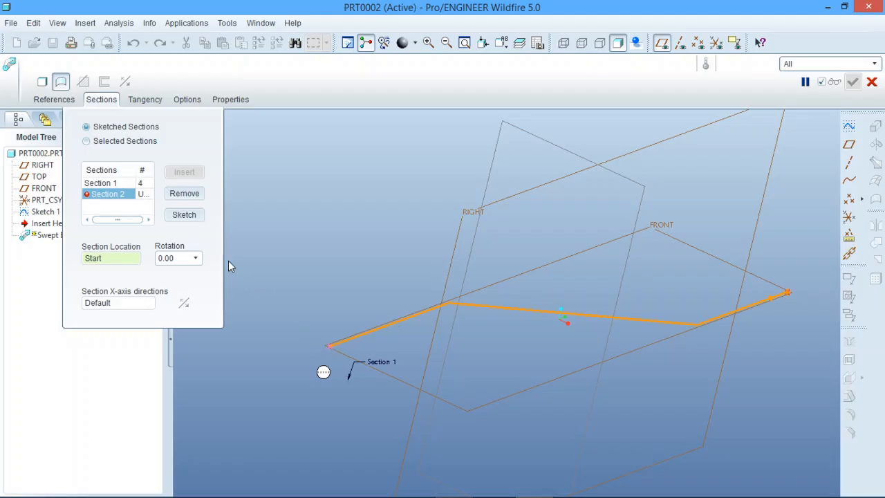
click(182, 217)
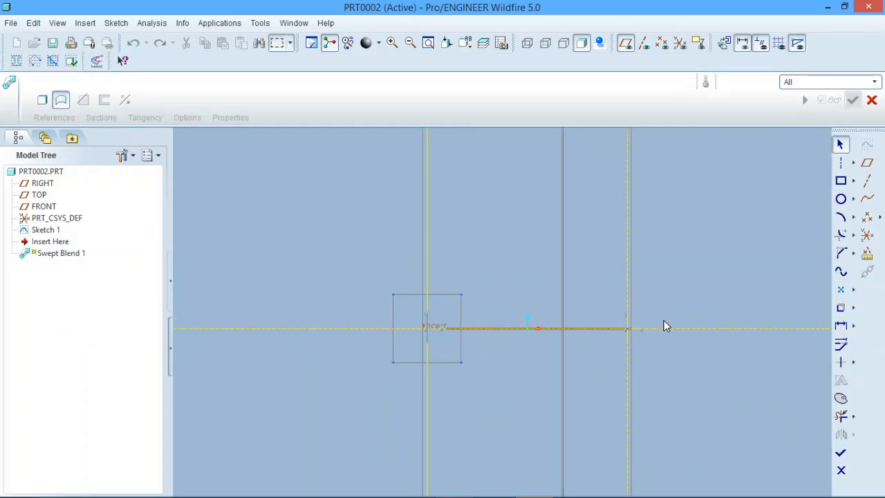
Step: Sketch a circle about 42 in diameter centred on the Section 2 sketch origin
click(840, 199)
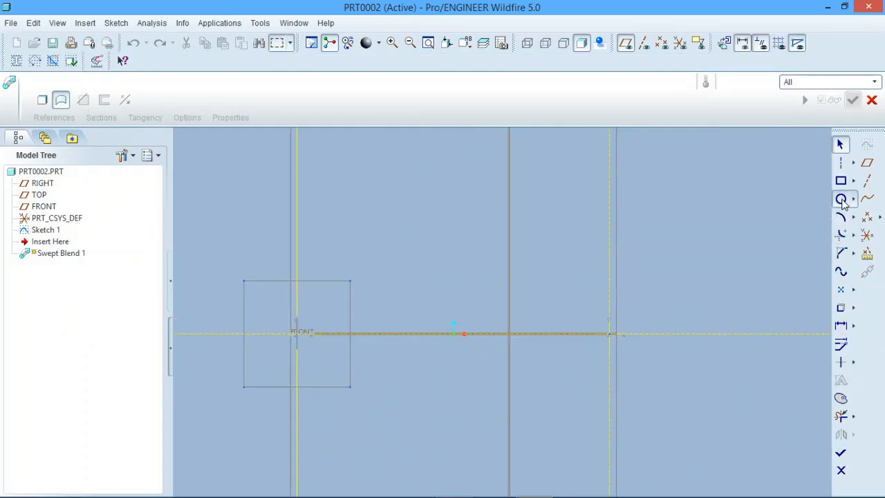
click(609, 335)
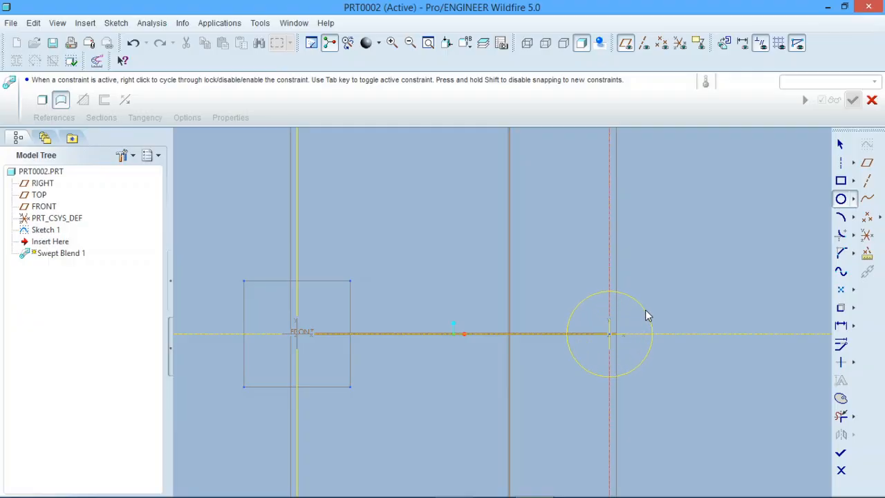
click(645, 309)
click(839, 144)
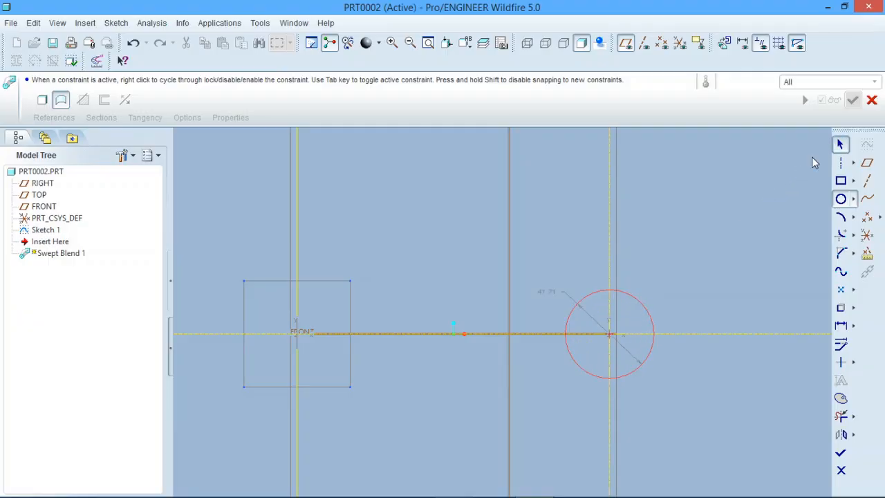
Step: Set the circle's diameter to 30 and try to finish the Section 2 sketch
double_click(548, 290)
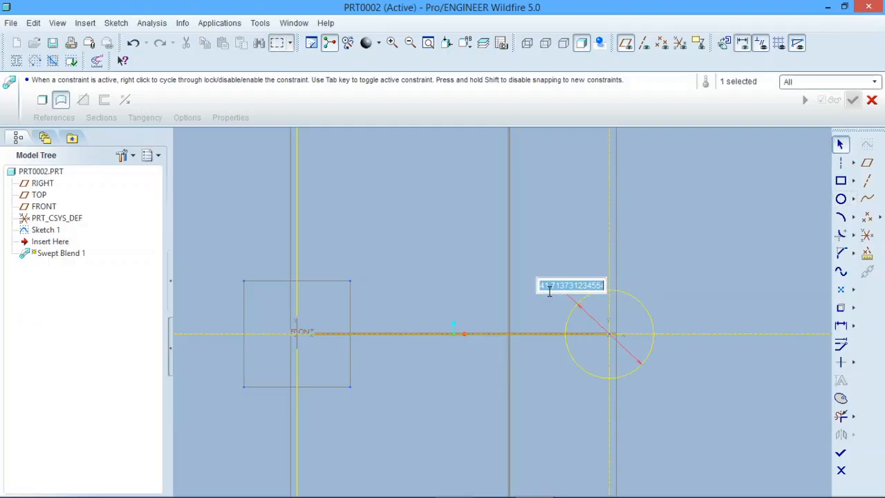
text(5)
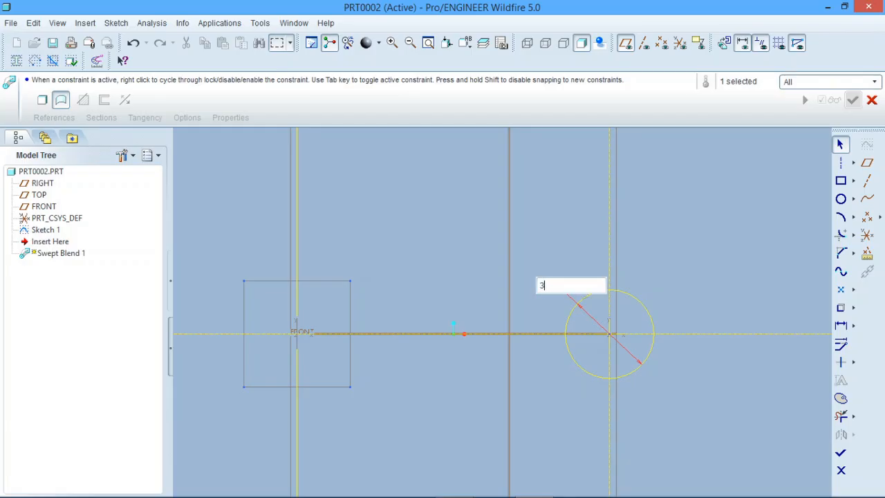
key(Return)
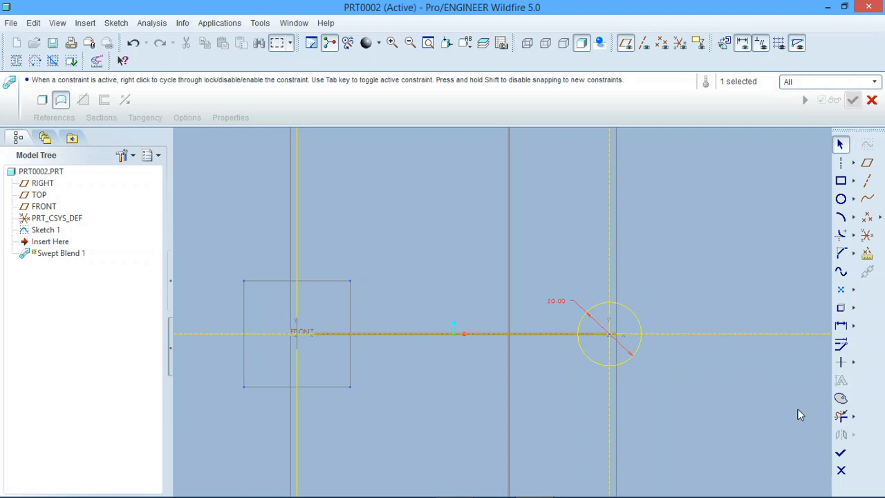
click(841, 453)
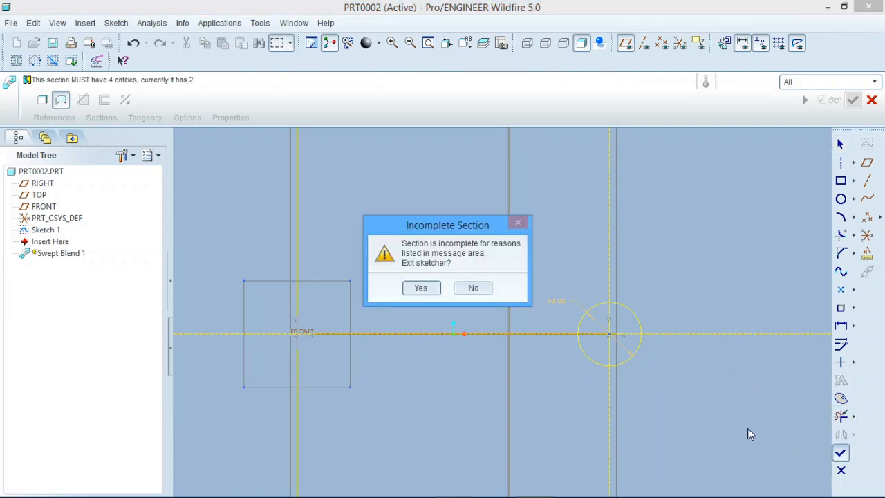
click(470, 289)
Step: Draw two crossing diagonal centerlines through the circle's centre, the second at about 44 degrees from the vertical
scroll(655, 312, down, 2)
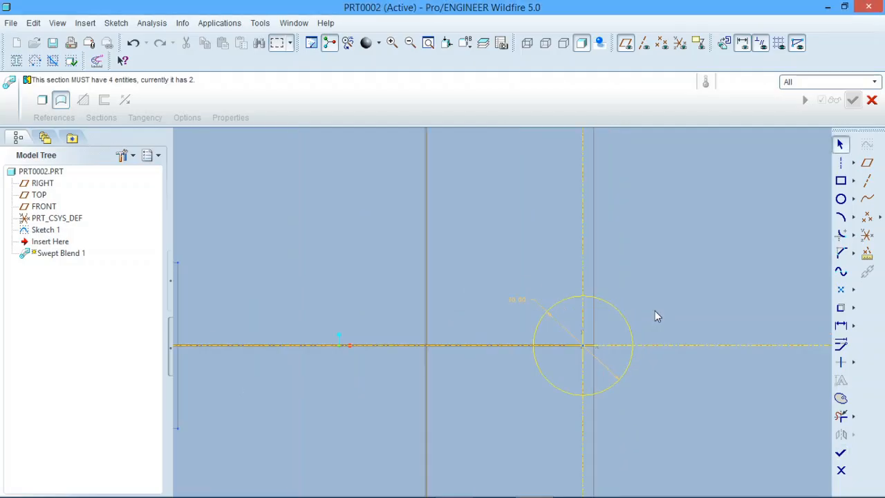
scroll(656, 309, up, 2)
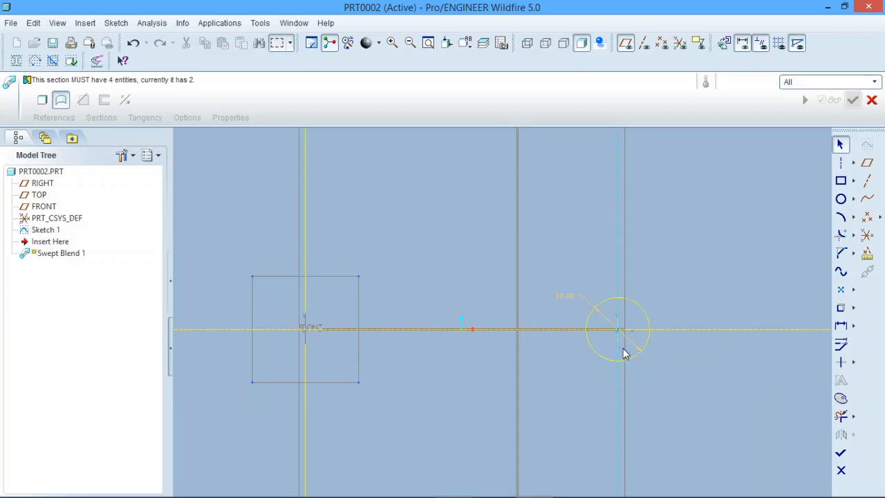
scroll(619, 332, down, 1)
scroll(619, 332, up, 2)
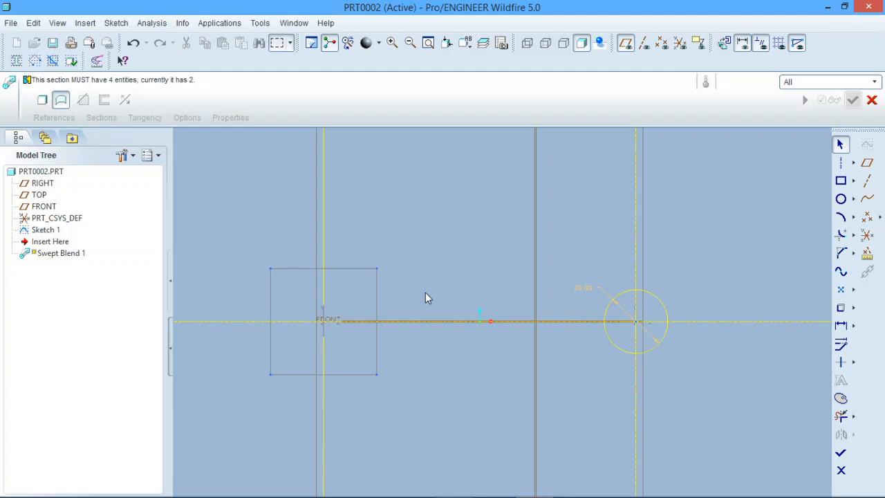
scroll(656, 318, up, 2)
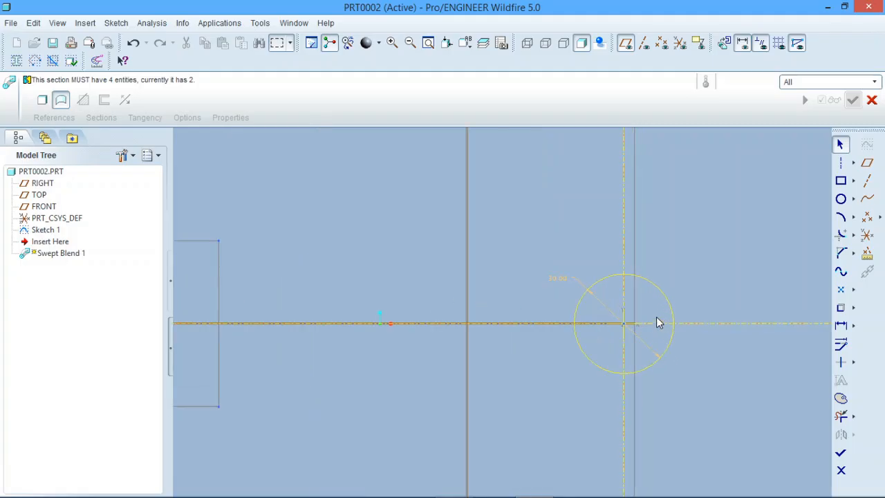
scroll(669, 319, up, 2)
click(841, 162)
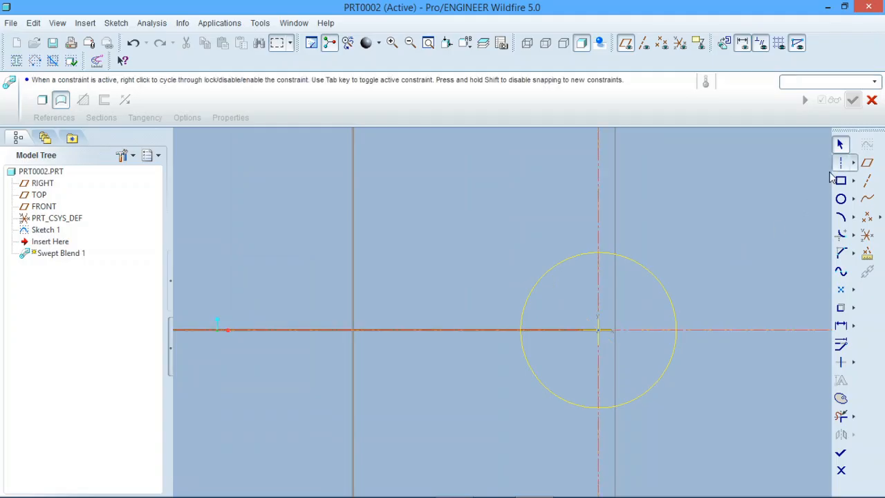
click(599, 330)
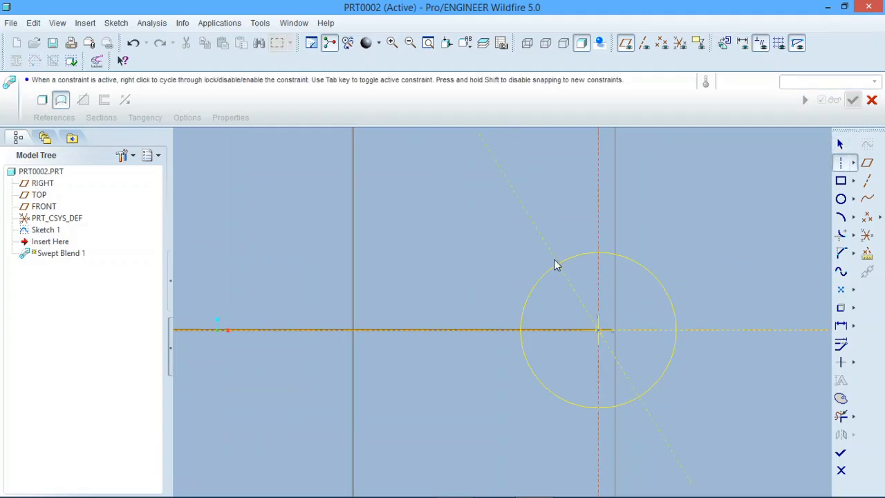
click(527, 261)
click(600, 331)
click(659, 276)
click(839, 144)
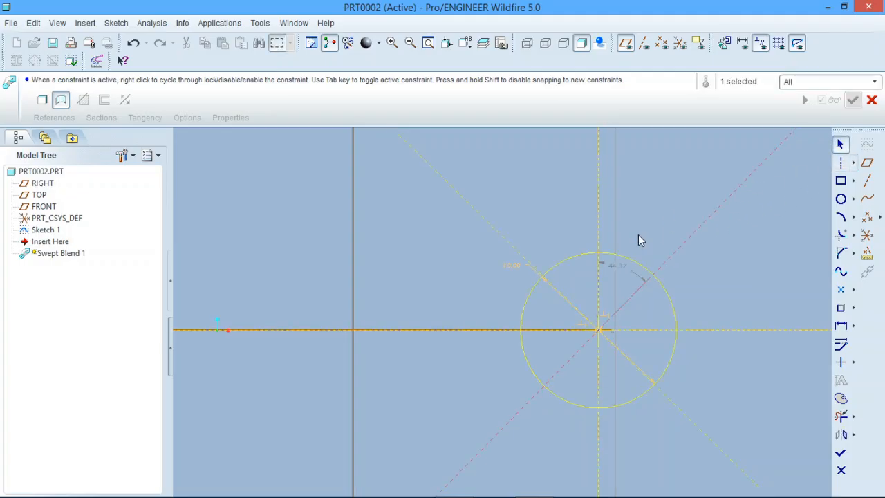
Step: Set the angle between the vertical reference and the upward-right diagonal centerline to 45 degrees
double_click(618, 265)
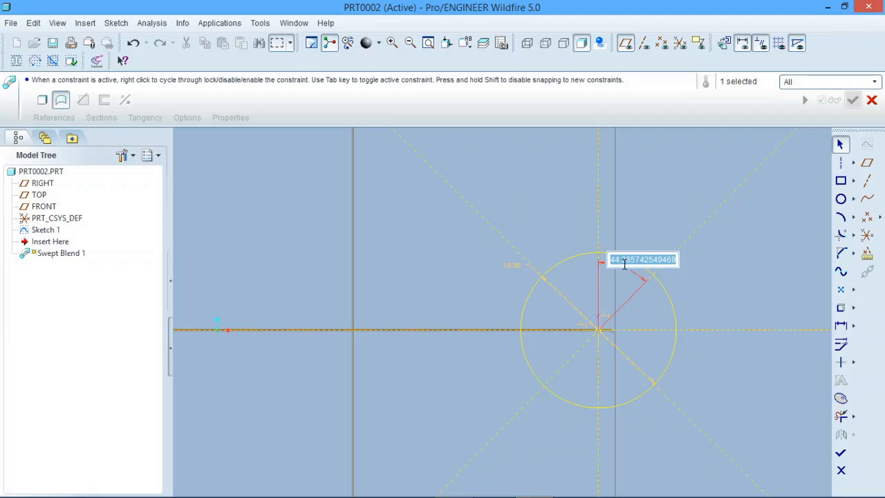
text(45)
key(Return)
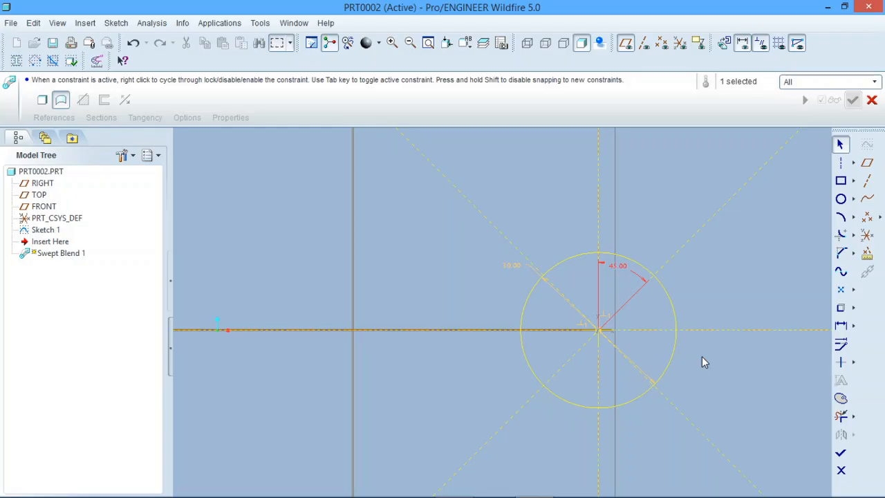
Step: Trim away the left and right portions of the circle between the diagonal centerlines
click(840, 416)
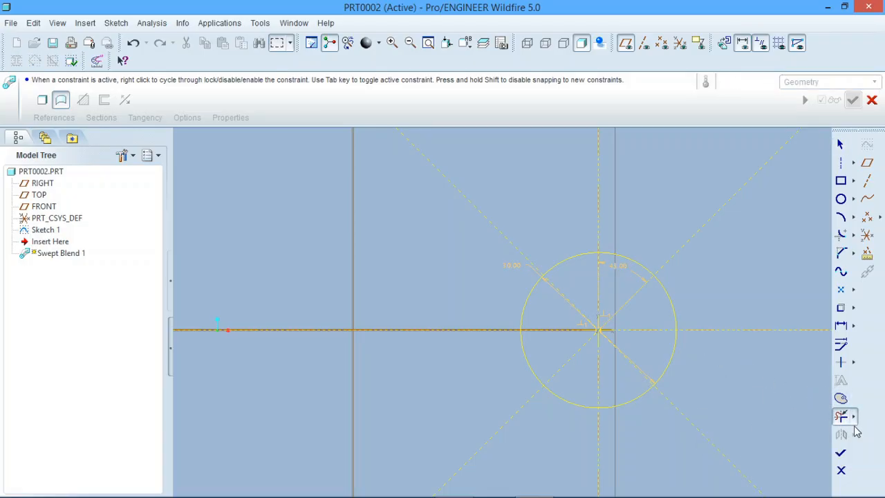
click(669, 365)
click(671, 297)
click(524, 302)
click(527, 362)
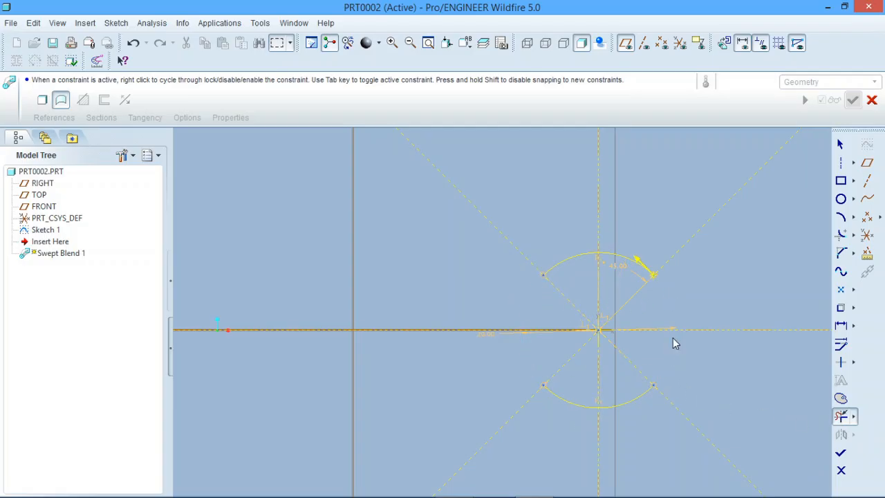
Step: Redraw the left and right arcs between the remaining arc endpoints to close the circle, and finish the Section 2 sketch
click(841, 216)
click(544, 274)
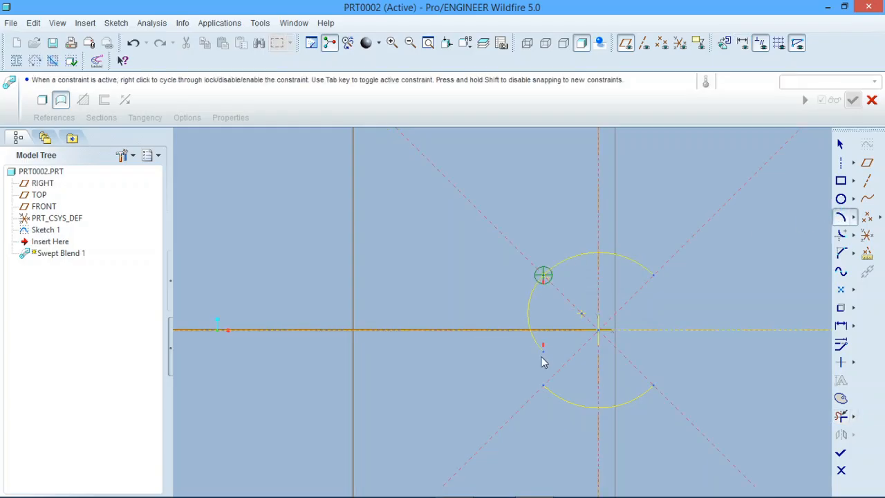
click(543, 385)
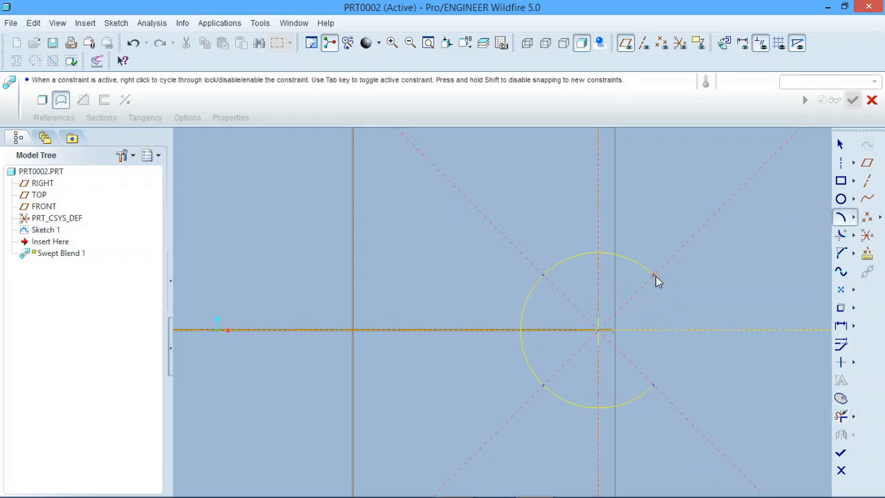
click(654, 275)
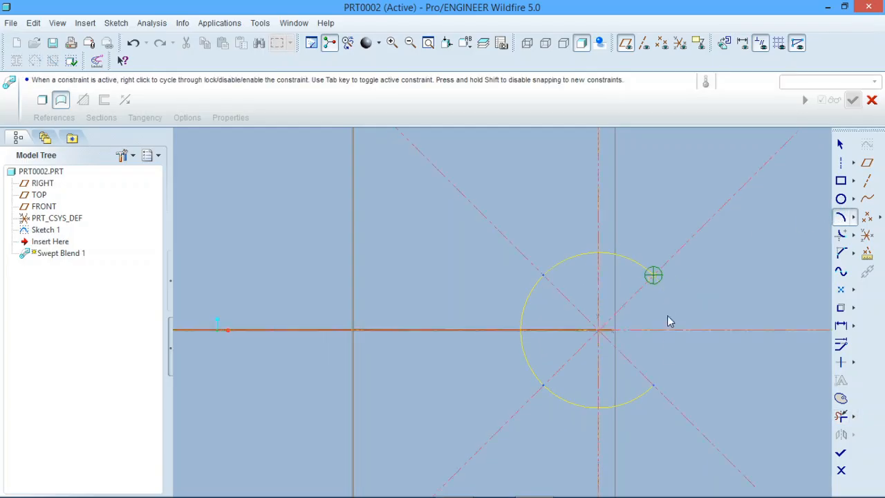
click(655, 385)
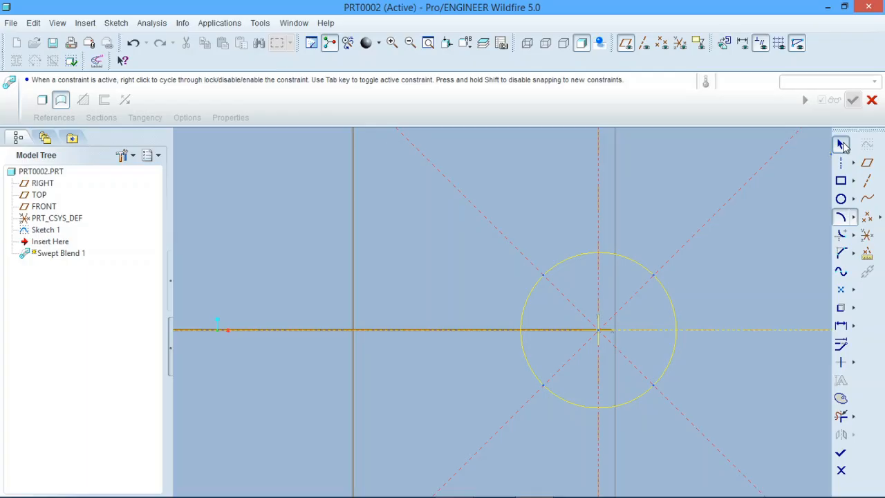
click(842, 143)
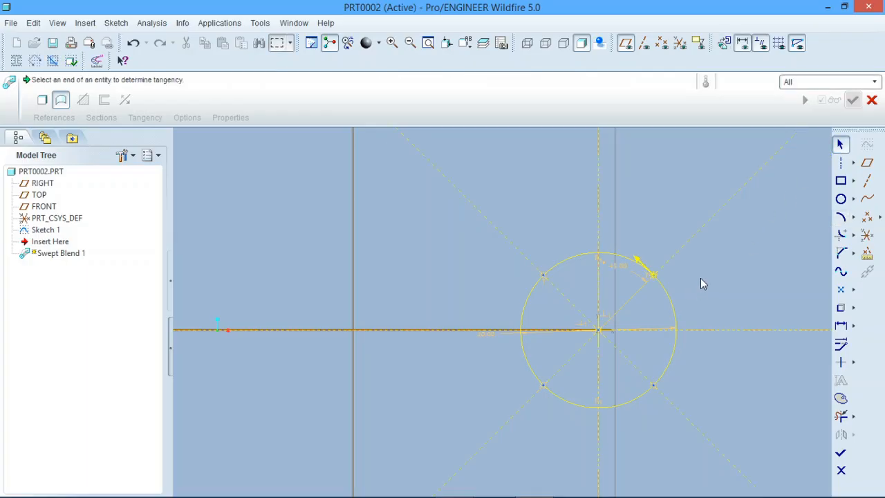
scroll(752, 272, up, 2)
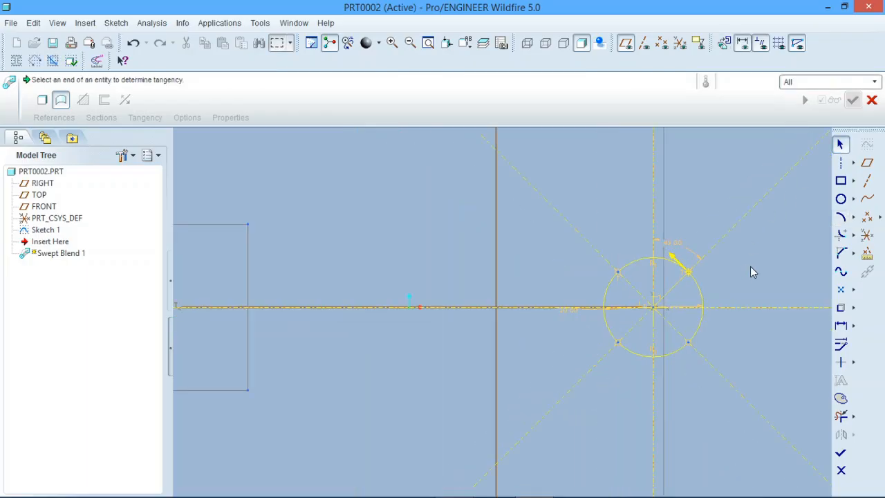
scroll(752, 272, up, 1)
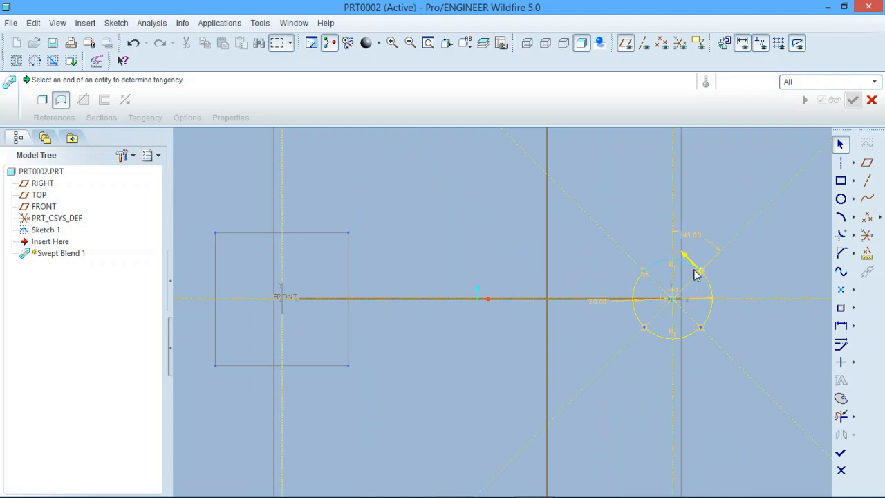
click(841, 453)
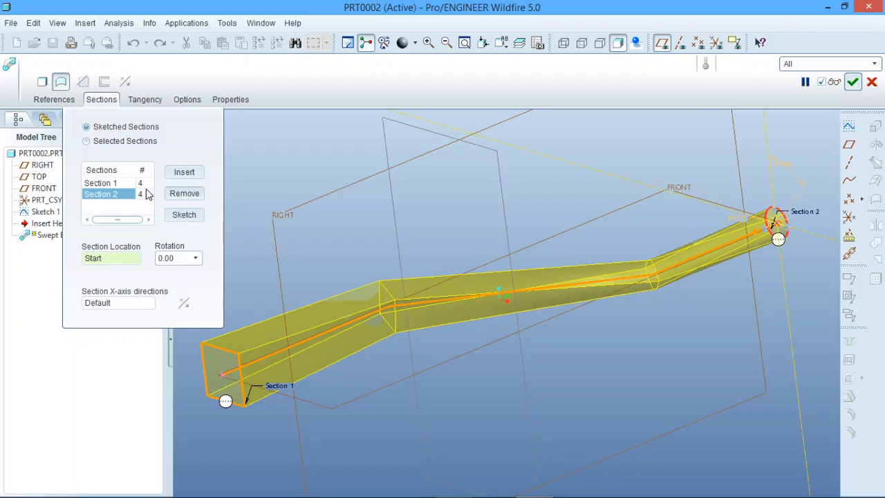
Step: Open the Section 1 sketch to check where the square's start point lies, and exit it
click(113, 184)
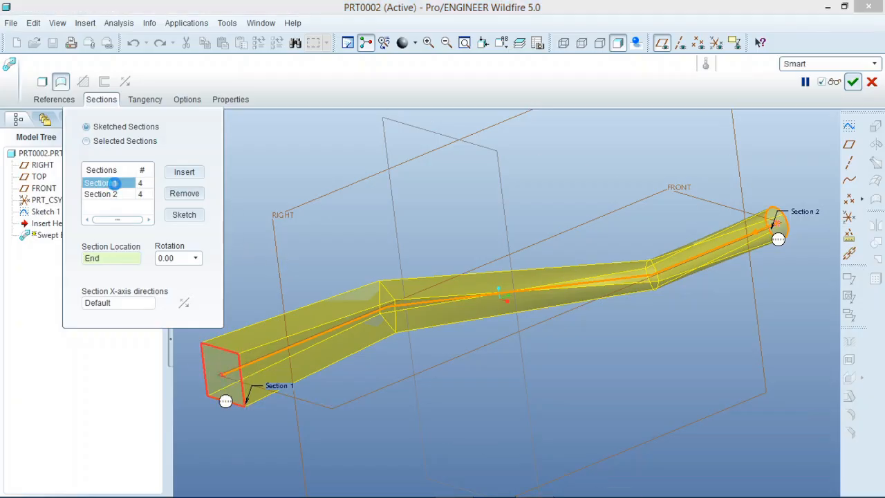
click(183, 215)
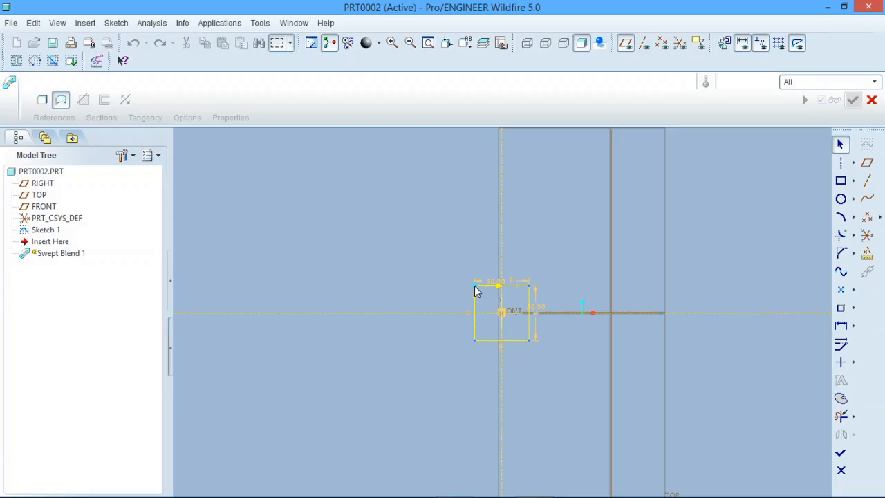
click(841, 453)
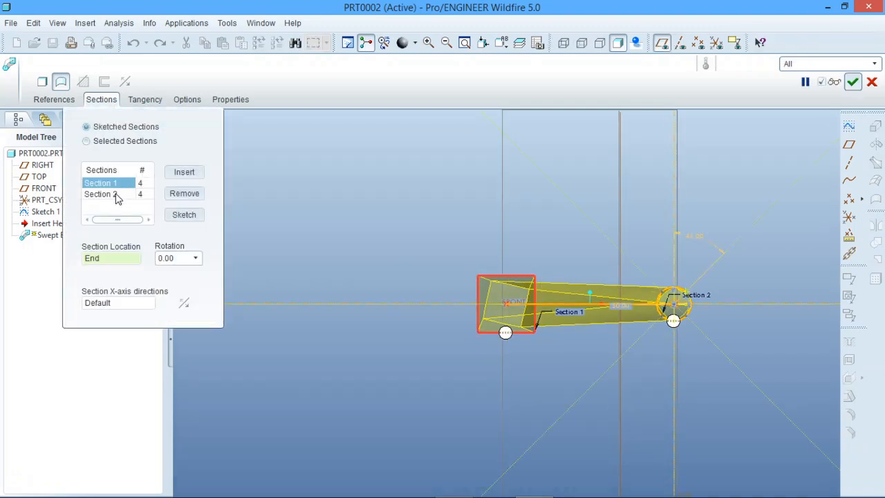
Step: Reopen the Section 2 sketch and move its start point to the circle's upper-left arc endpoint
click(115, 194)
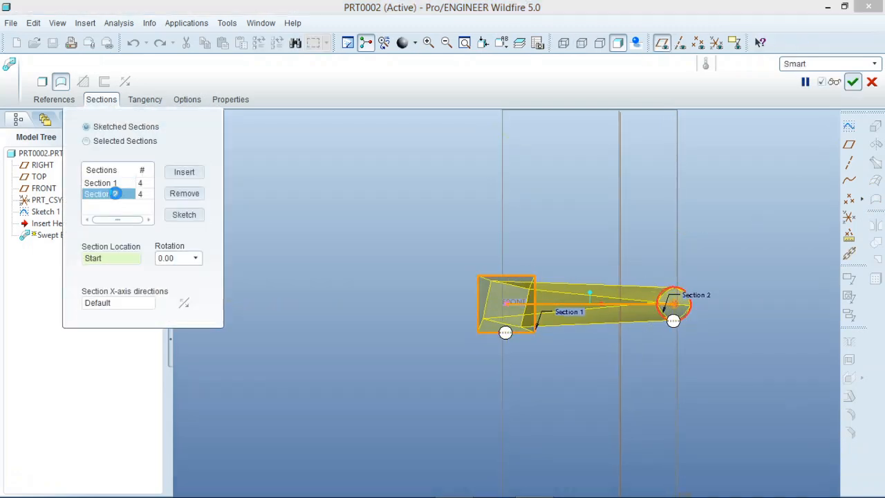
click(184, 215)
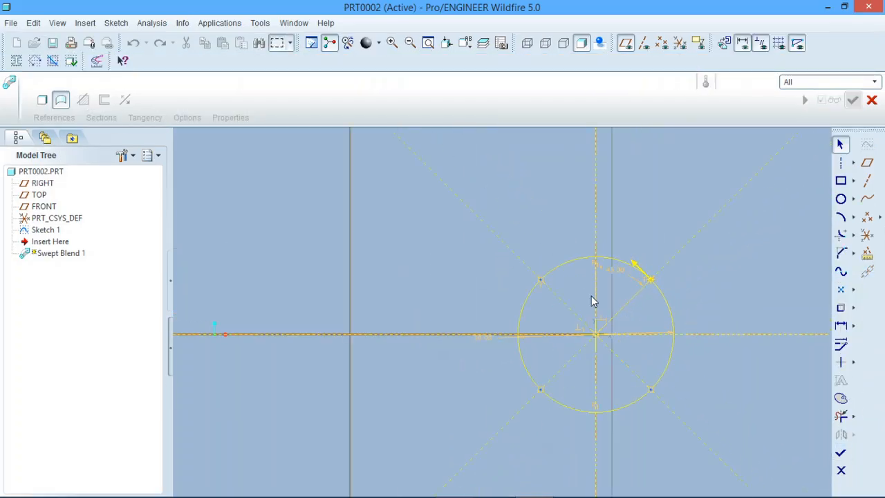
click(541, 280)
right_click(543, 285)
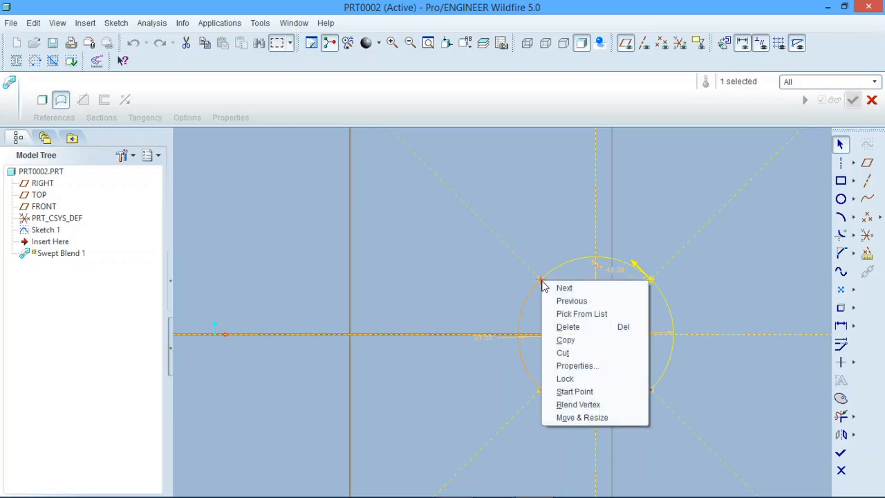
click(587, 391)
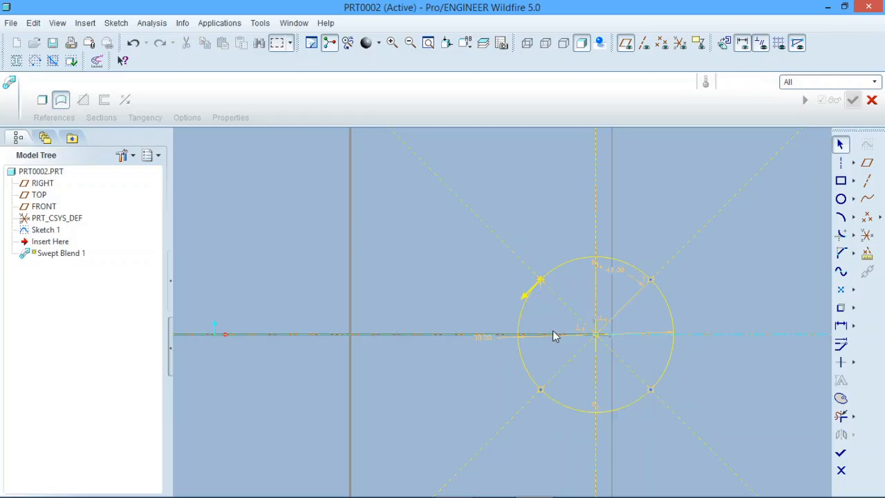
Step: Reverse the start direction at the circle's upper-left endpoint so it runs clockwise, and finish the Section 2 sketch
click(543, 283)
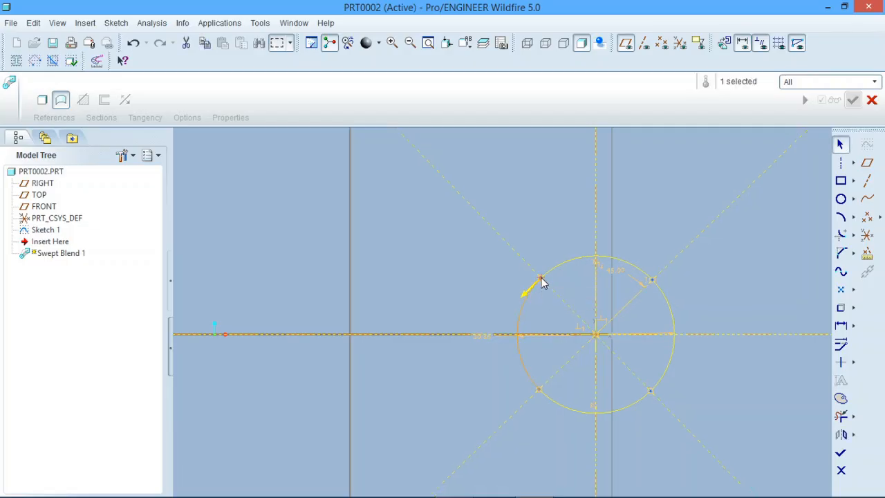
right_click(542, 282)
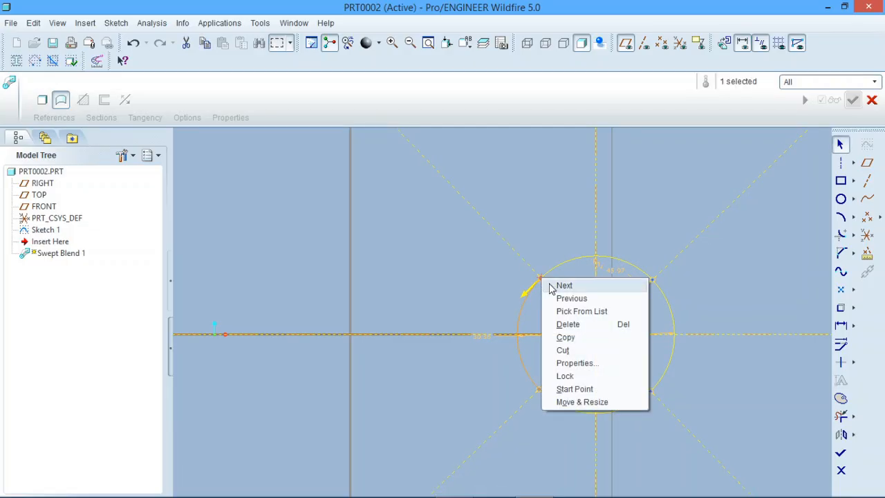
click(573, 388)
scroll(588, 336, up, 2)
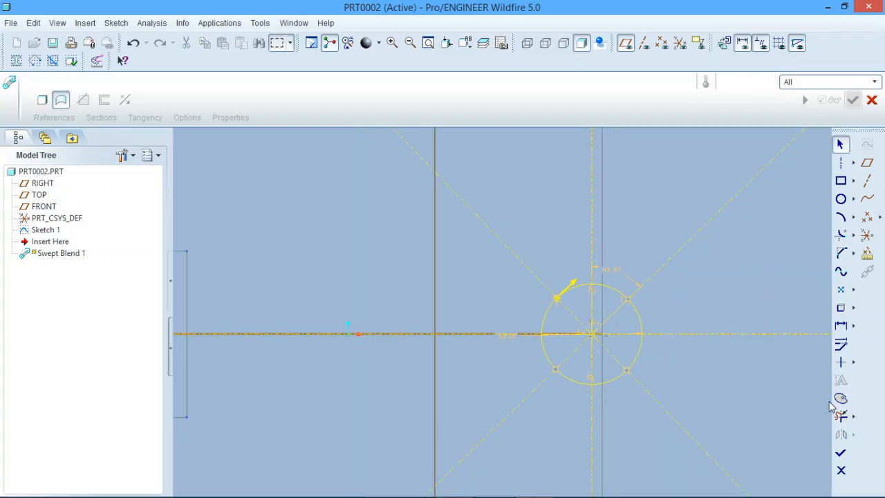
click(841, 453)
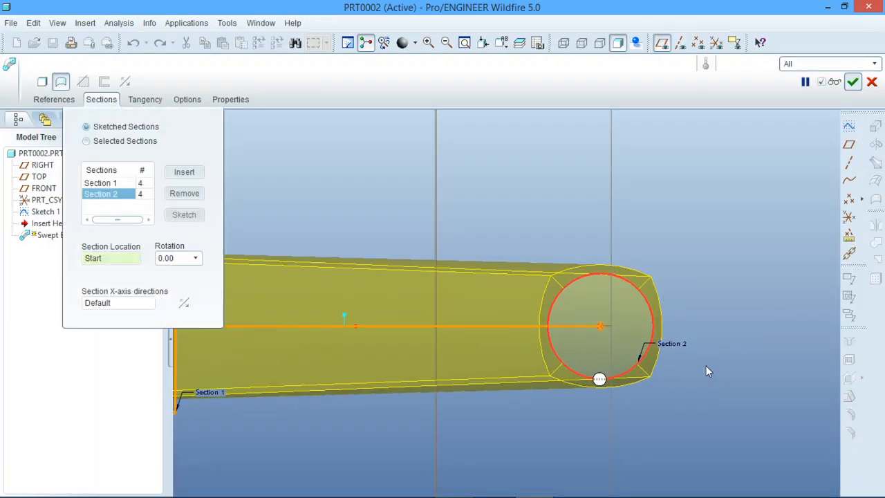
Step: Examine the swept blend preview along its full length and close up at the circular end
scroll(707, 364, up, 2)
middle_drag(638, 355, 579, 320)
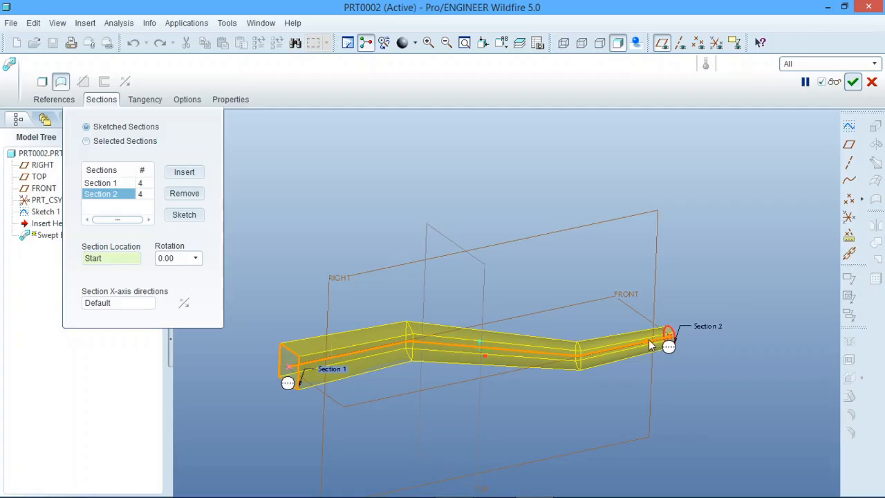
scroll(662, 338, up, 4)
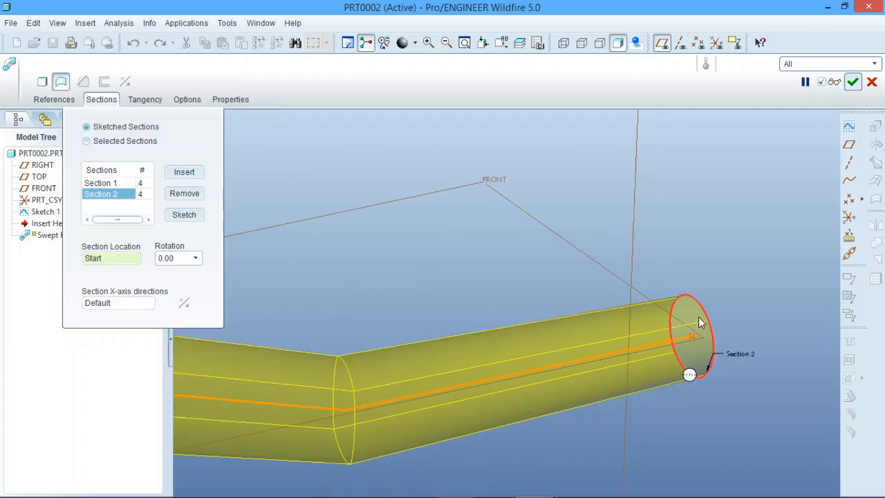
scroll(698, 316, down, 2)
scroll(678, 315, down, 1)
middle_drag(607, 323, 629, 325)
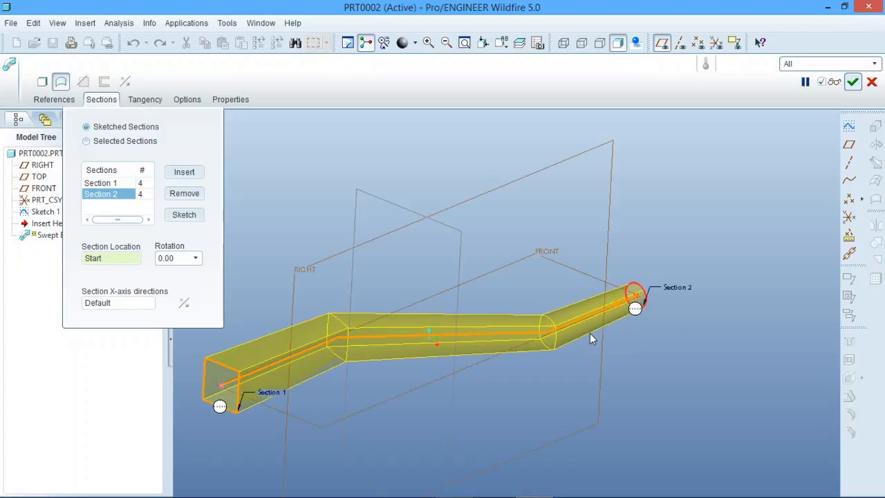
scroll(636, 324, down, 2)
scroll(514, 361, up, 1)
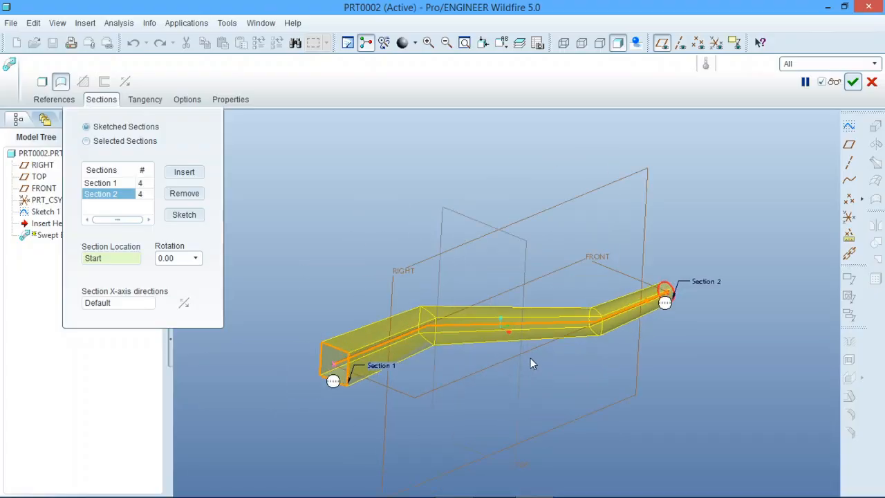
Step: Reopen the Section 2 sketch and move the start point to the circle's upper-right arc endpoint
click(112, 194)
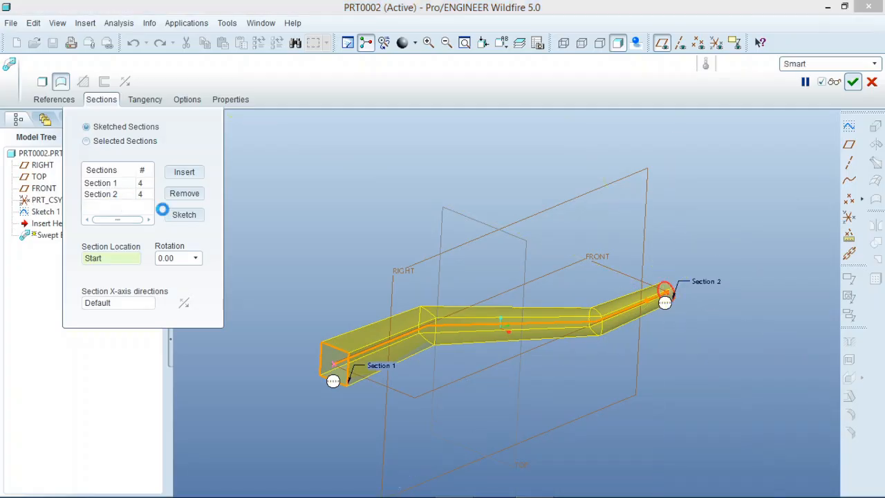
click(177, 216)
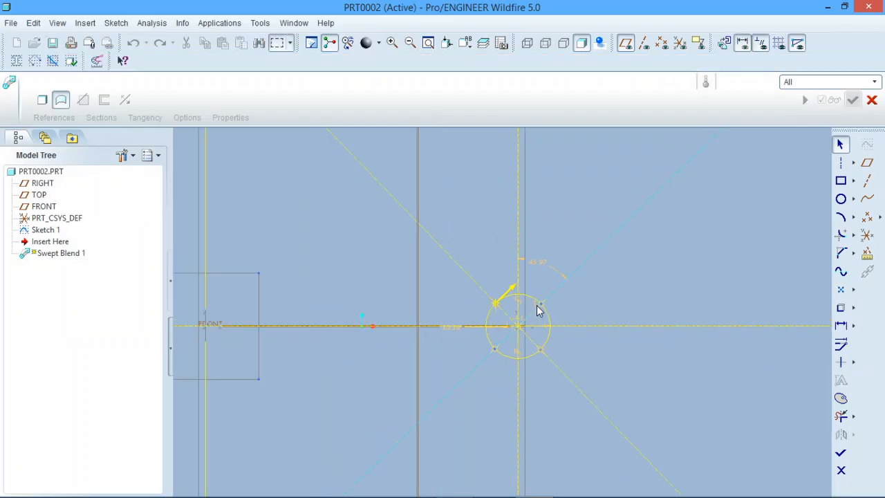
click(539, 306)
right_click(540, 305)
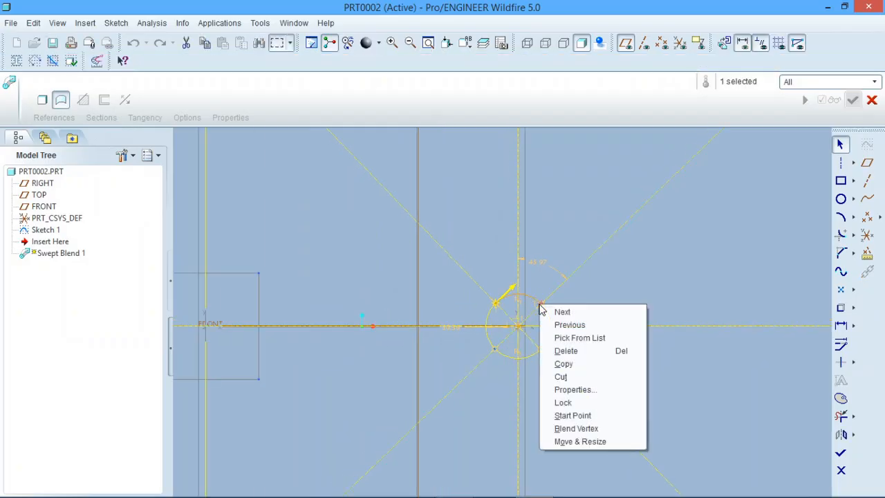
click(586, 414)
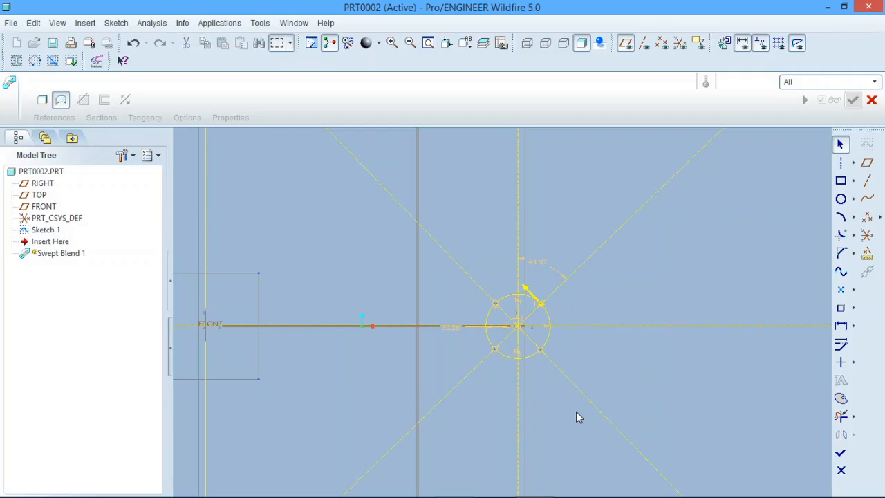
Step: Reverse the start direction at the circle's upper-right endpoint so it runs clockwise, and finish the Section 2 sketch
click(539, 307)
right_click(540, 306)
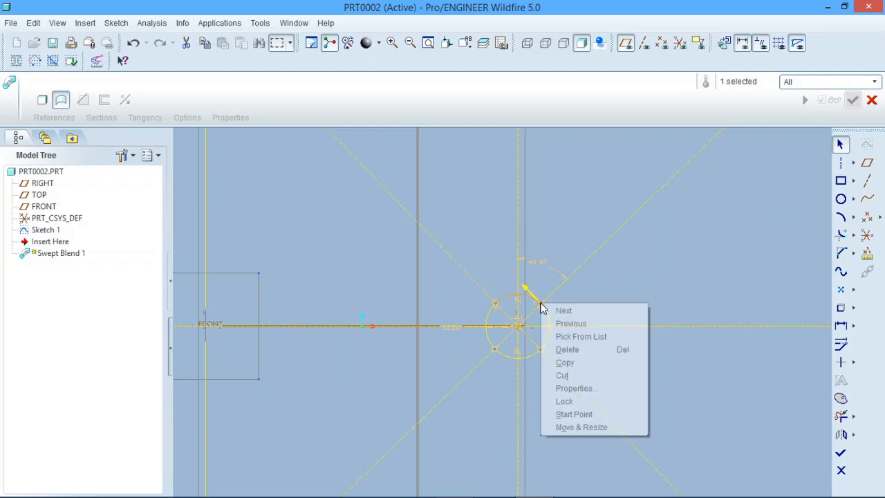
click(586, 413)
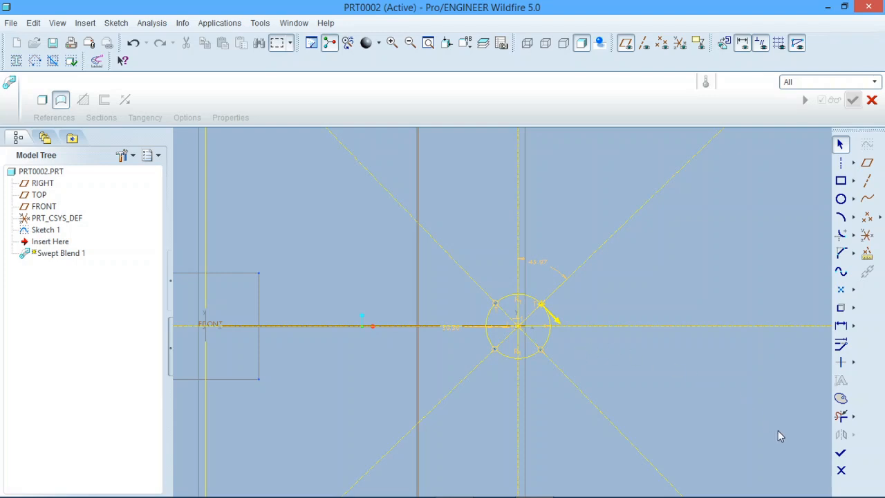
click(841, 453)
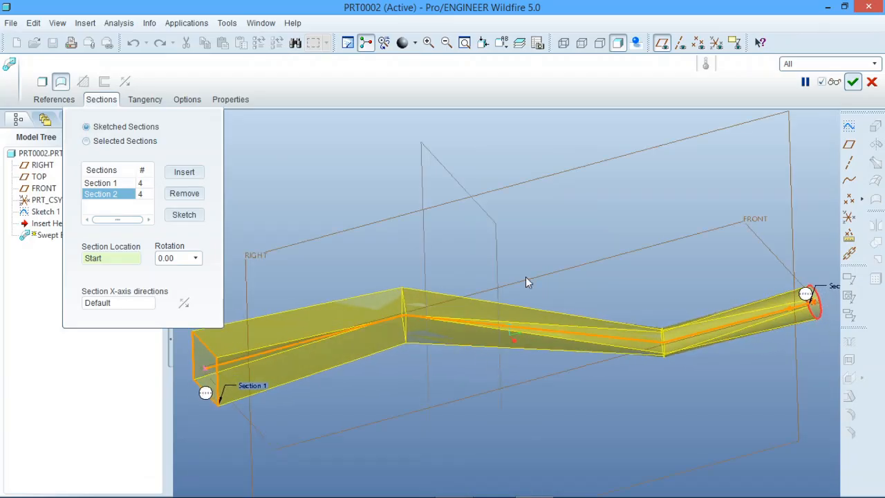
Step: Complete the swept blend feature and hide the datum planes
middle_click(554, 207)
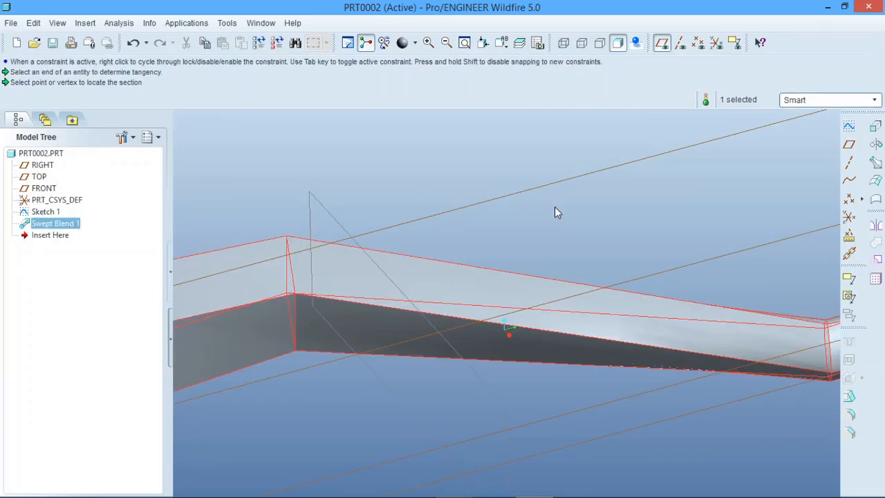
click(537, 217)
scroll(532, 222, down, 3)
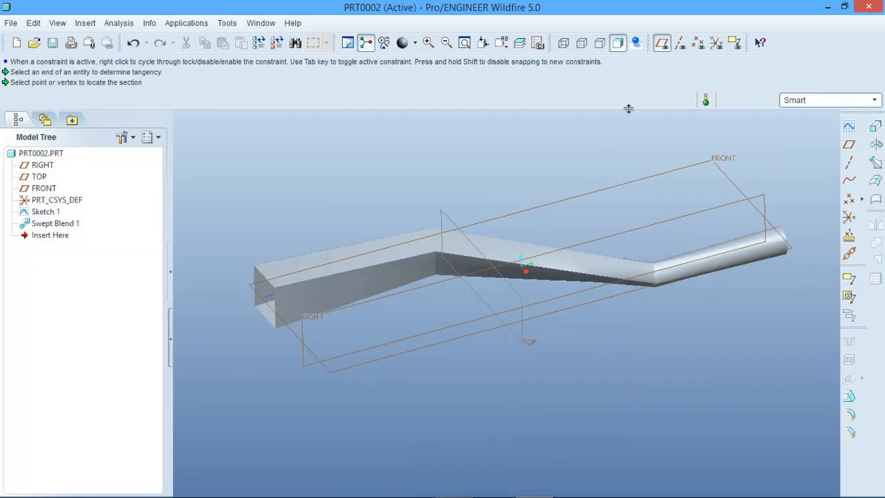
click(662, 43)
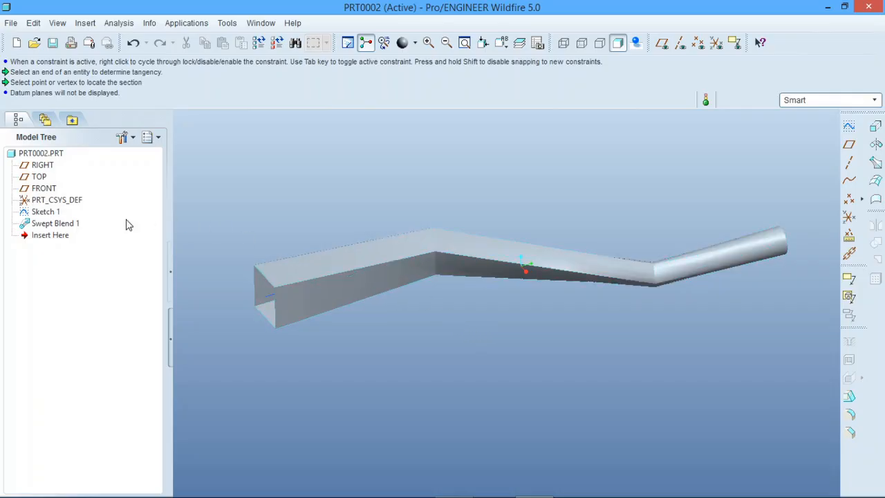
Step: Edit the definition of the swept blend and open its Section 2 sketch
click(75, 226)
right_click(75, 225)
click(136, 305)
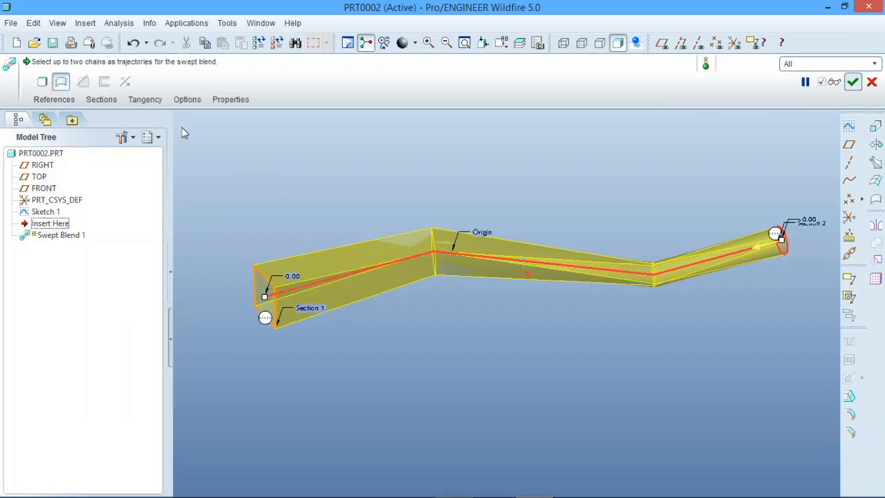
click(97, 100)
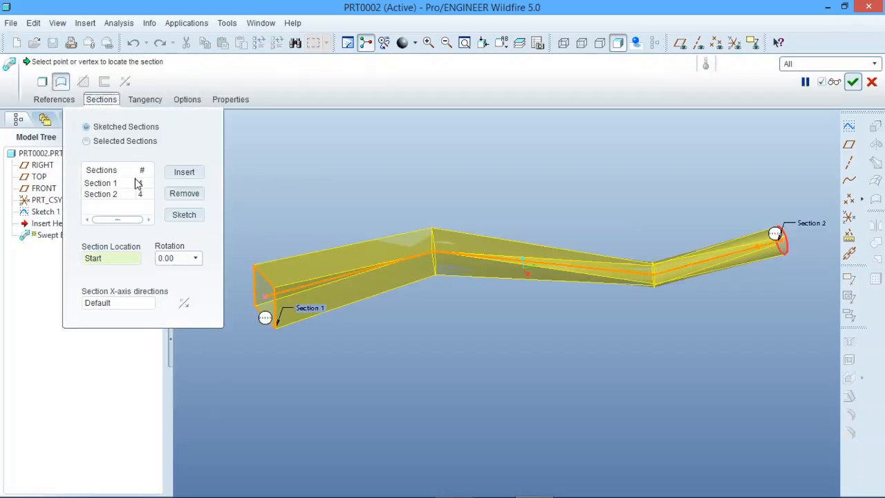
click(125, 194)
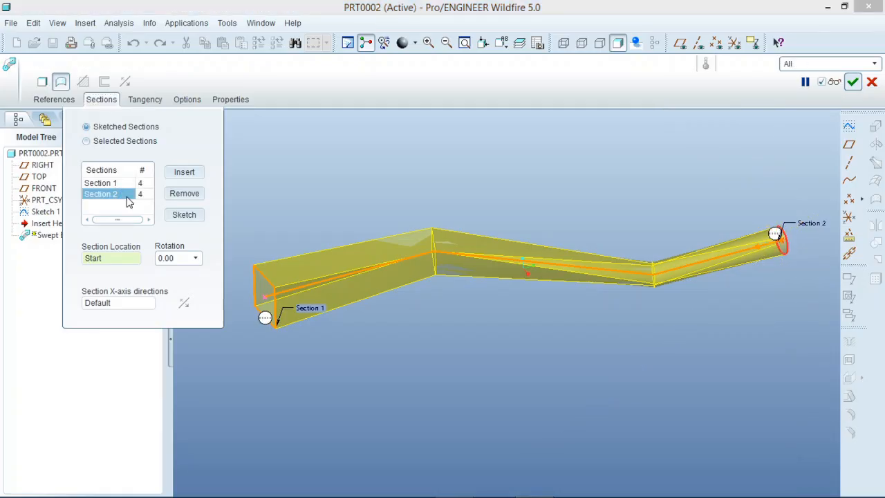
click(184, 215)
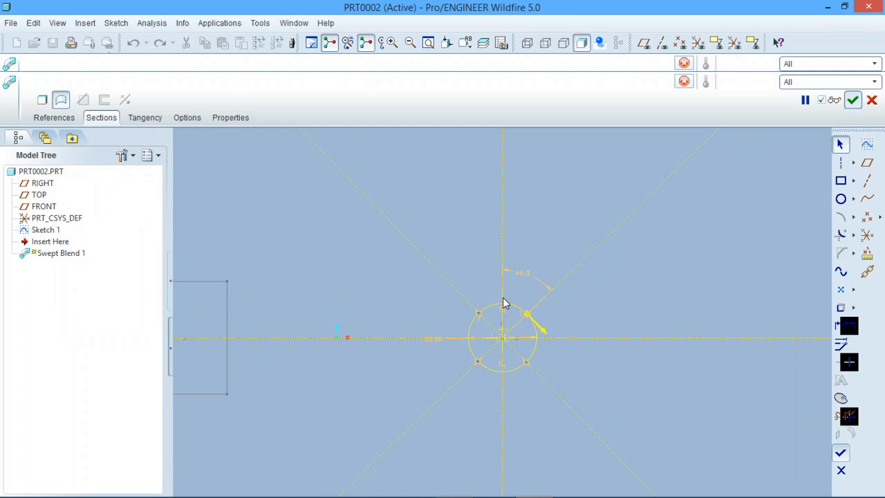
Step: Return the circle's start point to the upper-left arc endpoint and make its direction run clockwise
right_click(473, 314)
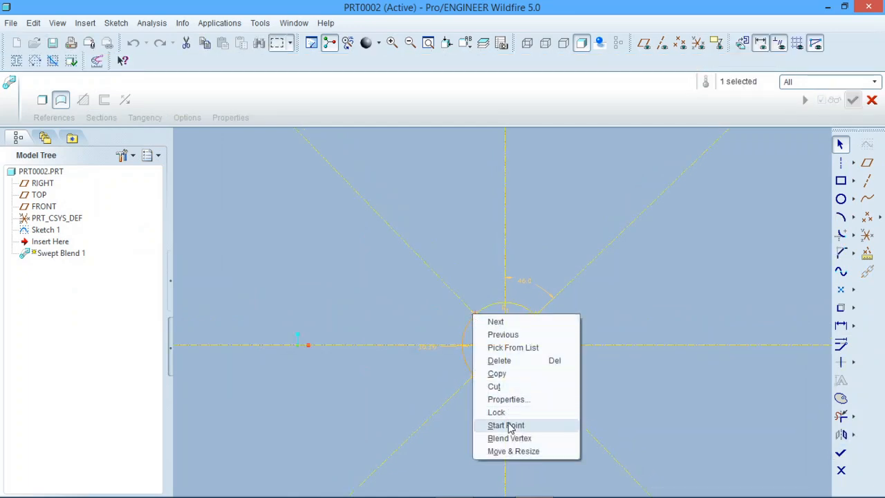
click(508, 424)
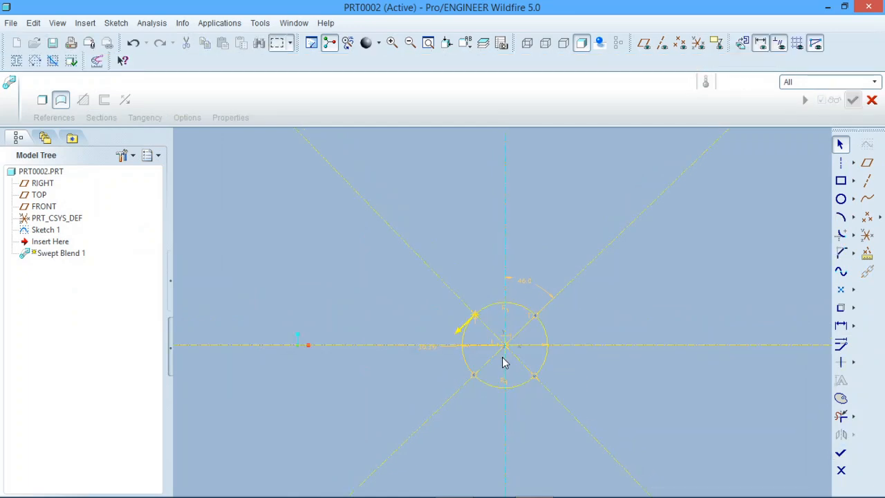
right_click(475, 318)
click(527, 423)
scroll(541, 340, down, 2)
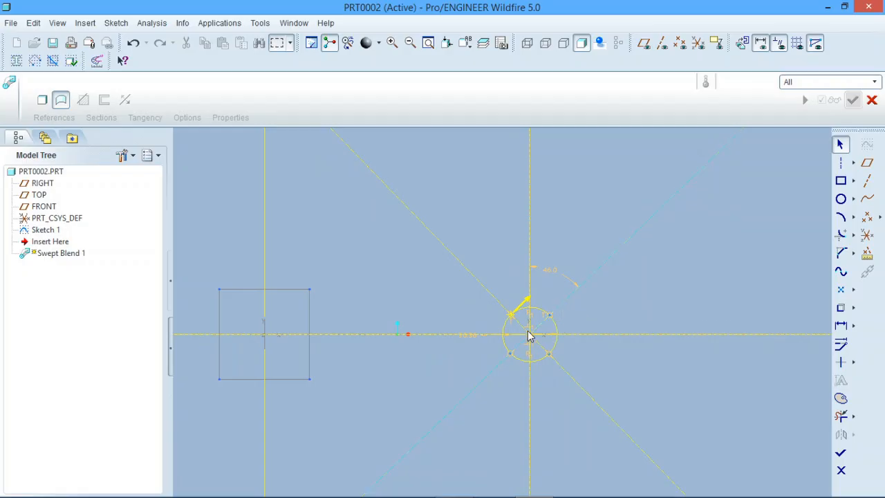
Step: Try to add a radius dimension to the circle's right-hand arc and check the conflicting dimensions and constraints
scroll(521, 336, up, 2)
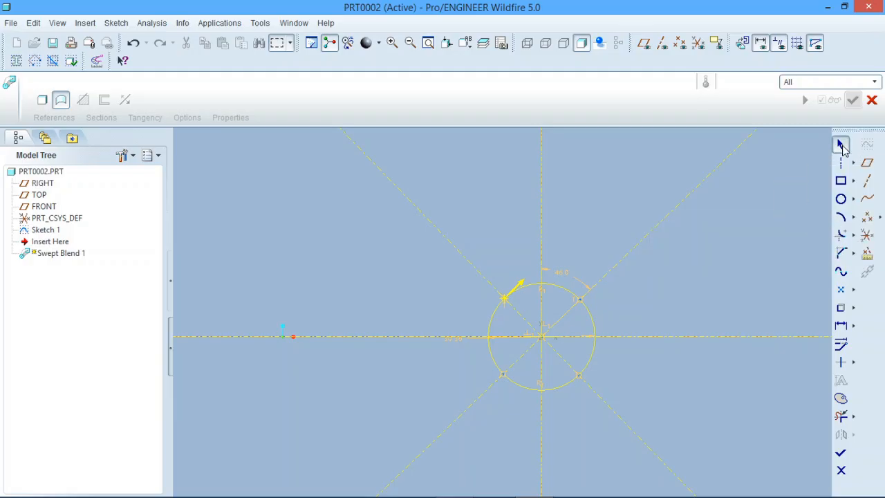
click(593, 322)
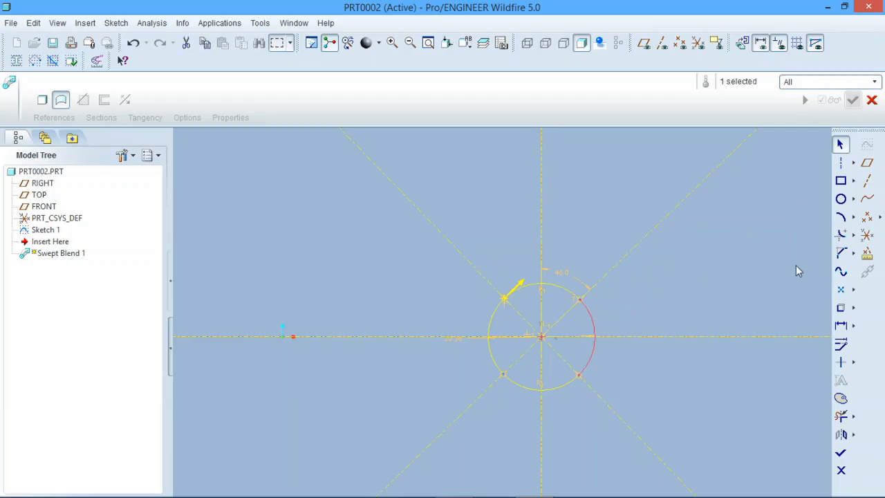
click(841, 326)
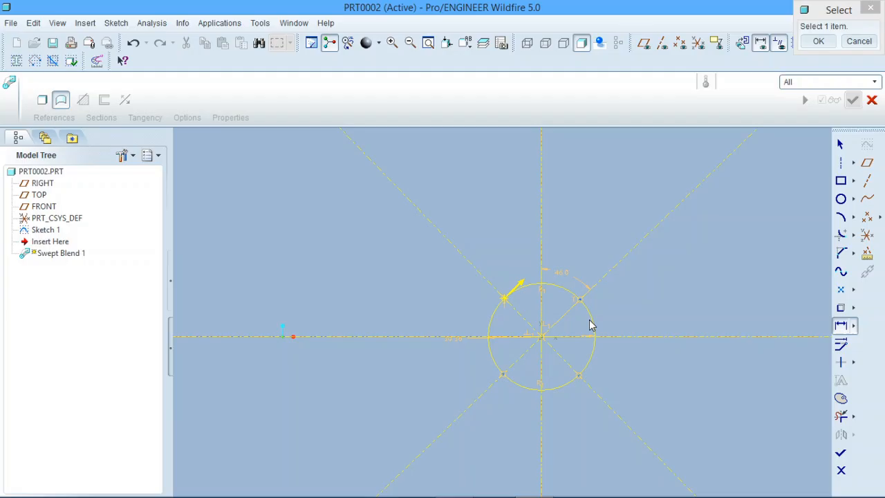
click(591, 319)
middle_click(645, 306)
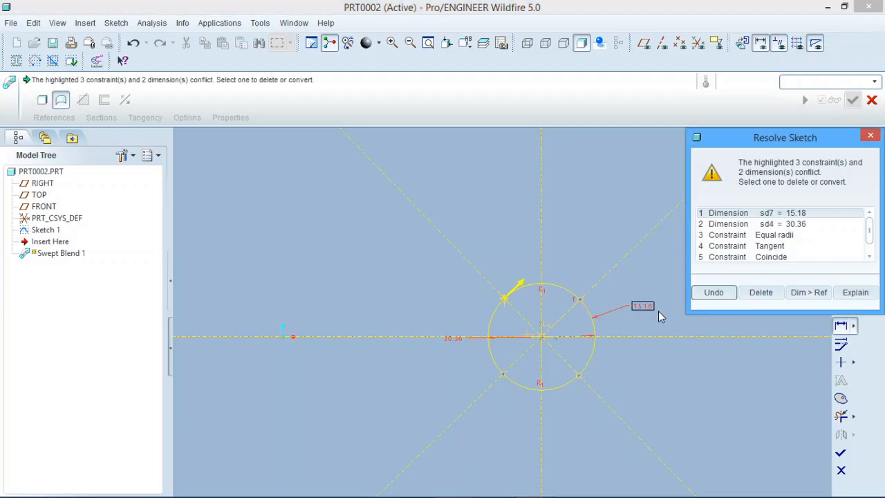
click(796, 225)
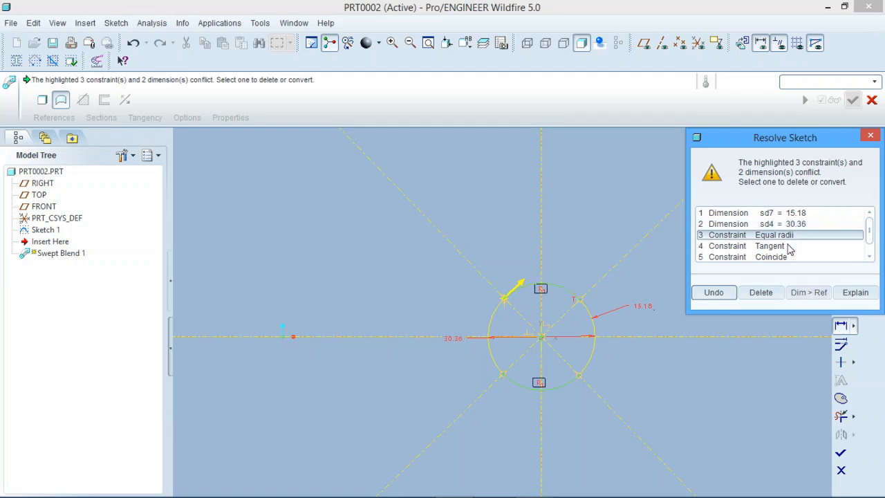
click(785, 247)
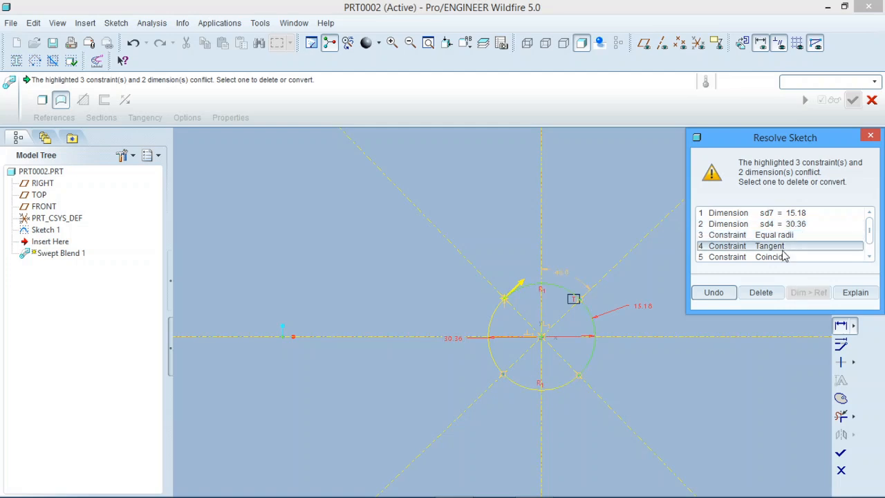
click(785, 257)
scroll(808, 231, down, 1)
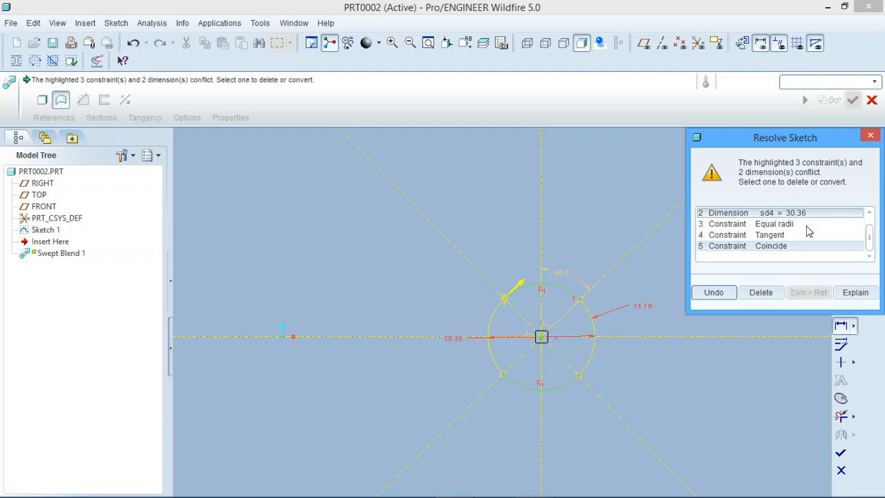
scroll(799, 242, up, 1)
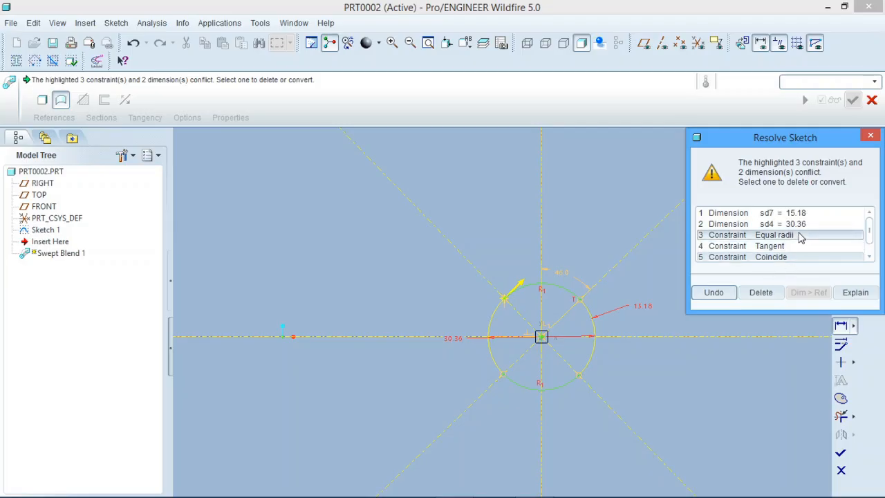
click(799, 225)
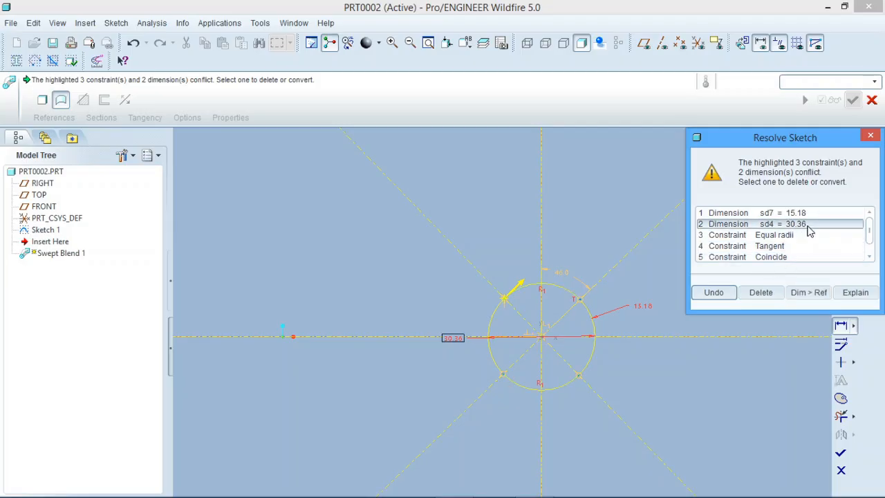
click(870, 136)
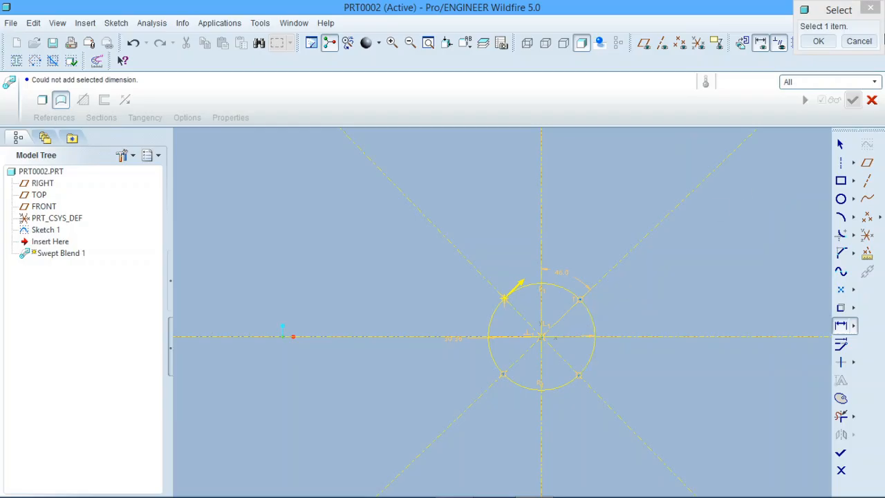
click(858, 40)
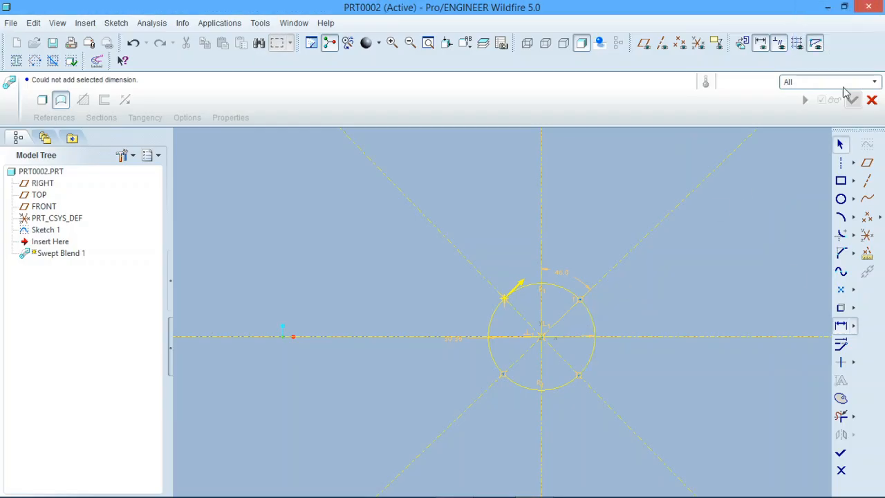
Step: Draw a larger circle concentric with the four-arc circle and set its diameter to 76
click(841, 198)
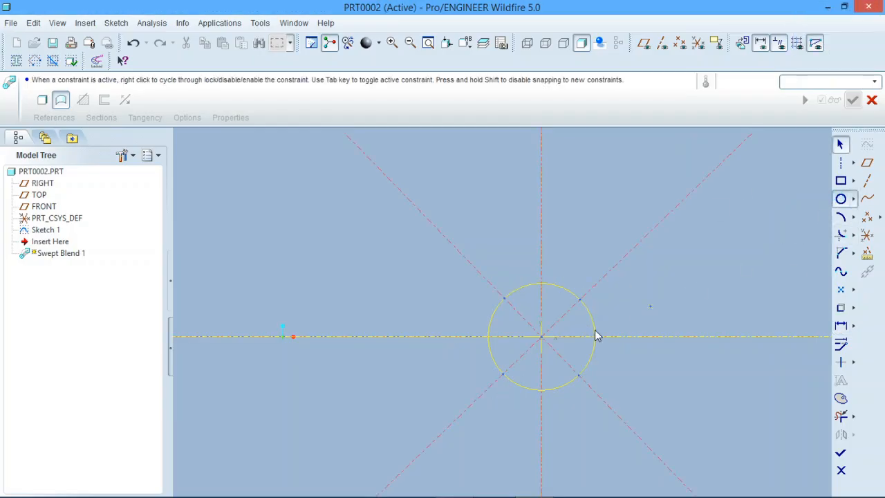
click(543, 338)
click(668, 289)
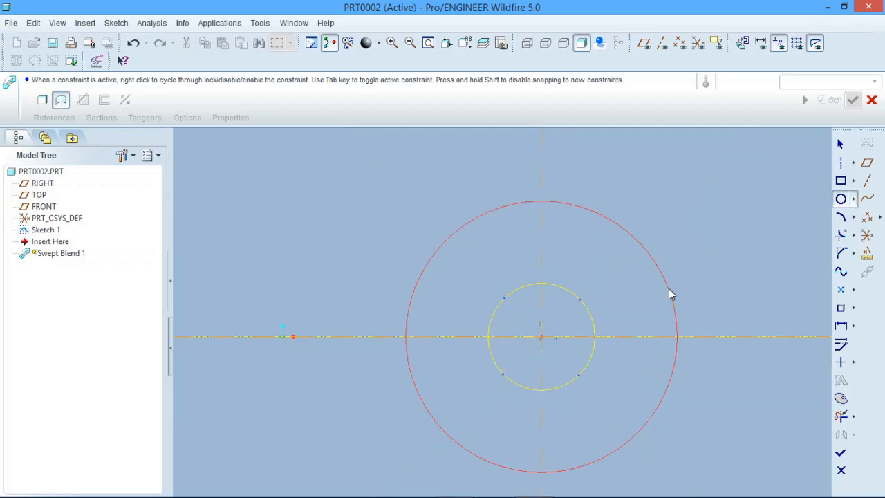
click(840, 143)
click(591, 209)
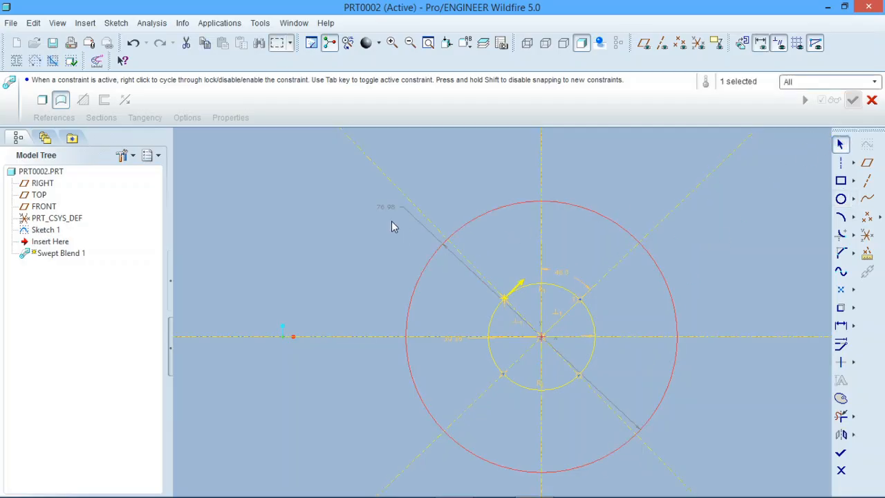
double_click(388, 203)
text(76)
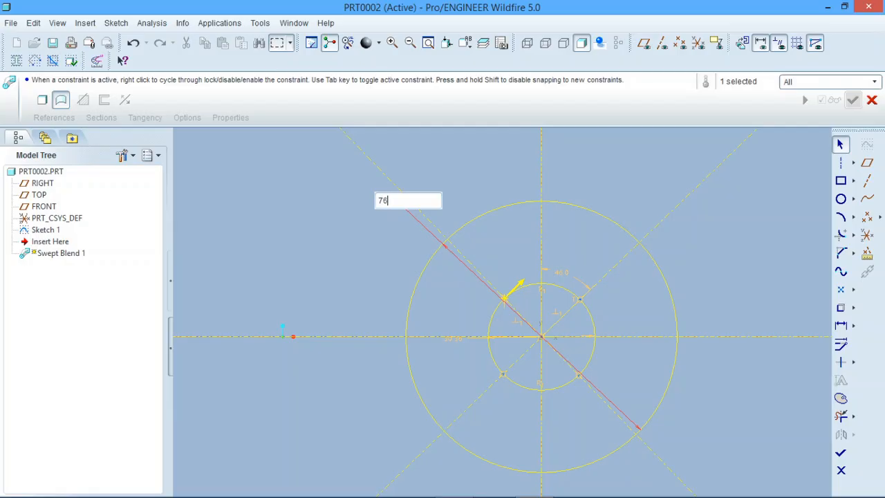
key(Return)
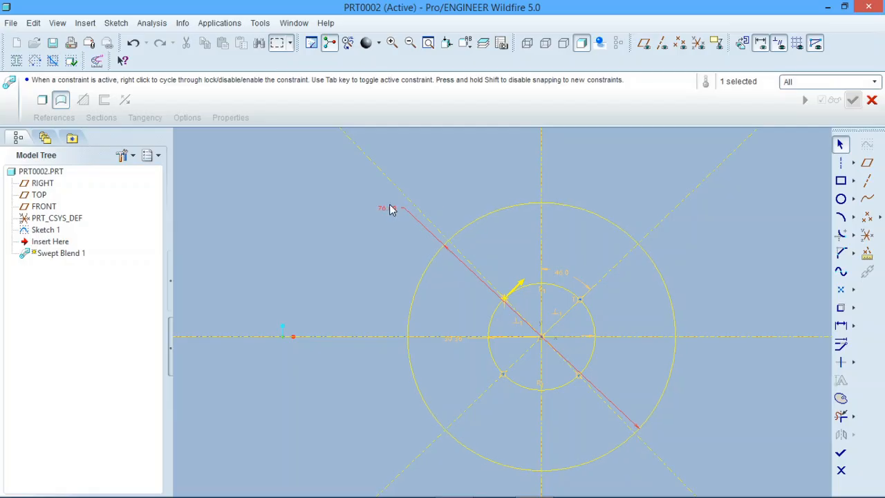
Step: Delete the four arcs of the inner circle
click(559, 291)
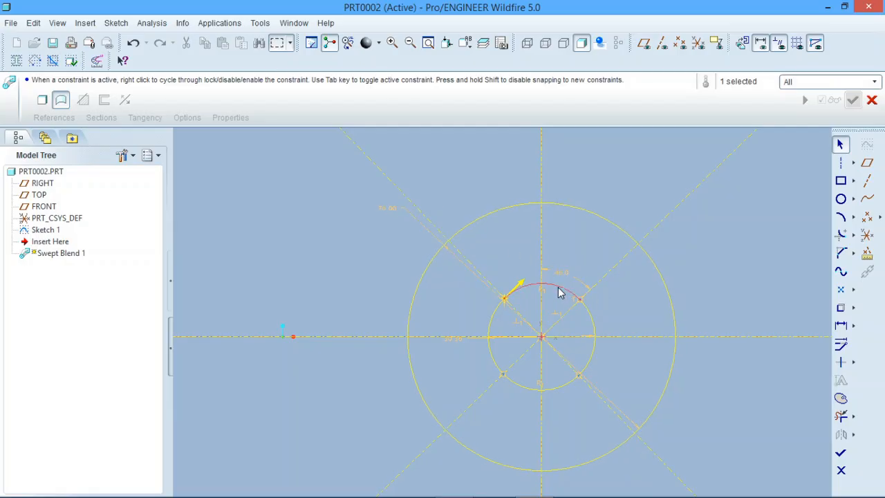
click(591, 315)
key(Delete)
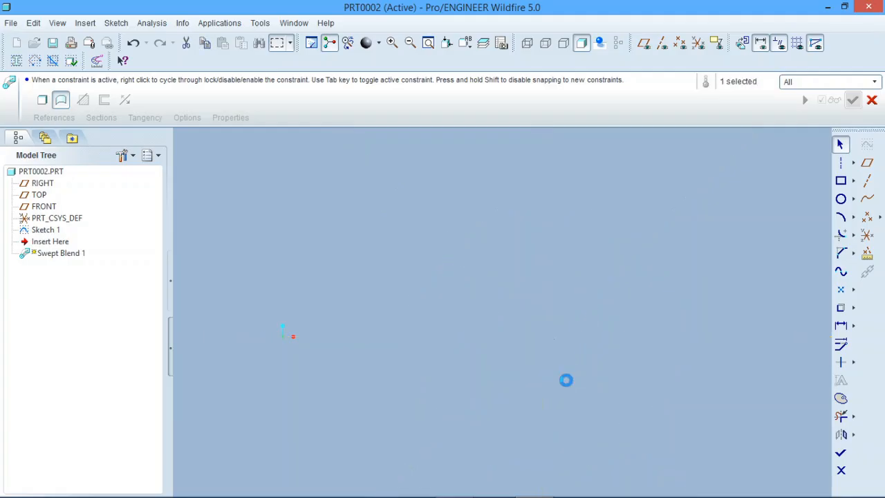
click(562, 385)
key(Delete)
click(490, 346)
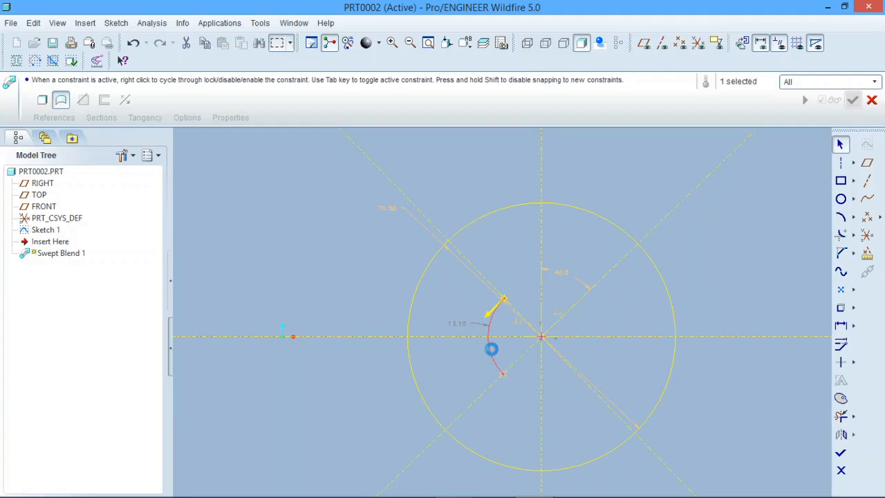
key(Delete)
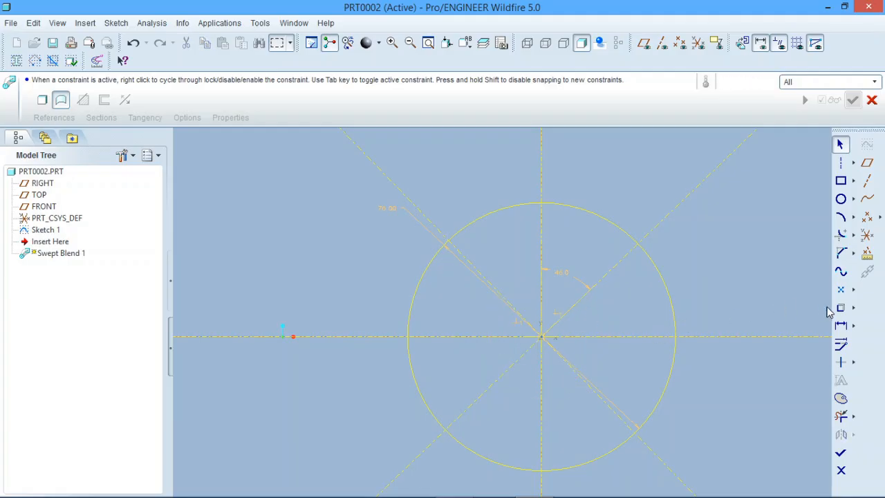
Step: Trim away the large circle's segments between the diagonal centerlines on its right and left sides, keeping the upper and lower arcs
click(840, 416)
click(670, 375)
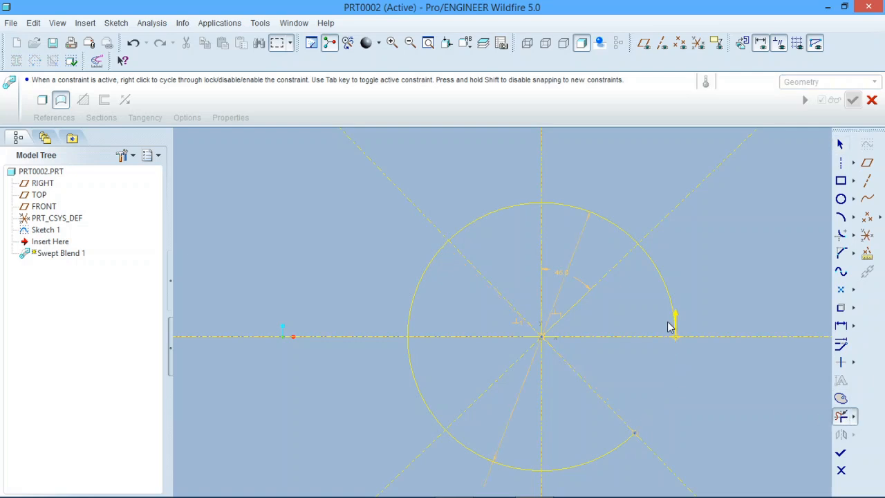
click(671, 306)
click(412, 306)
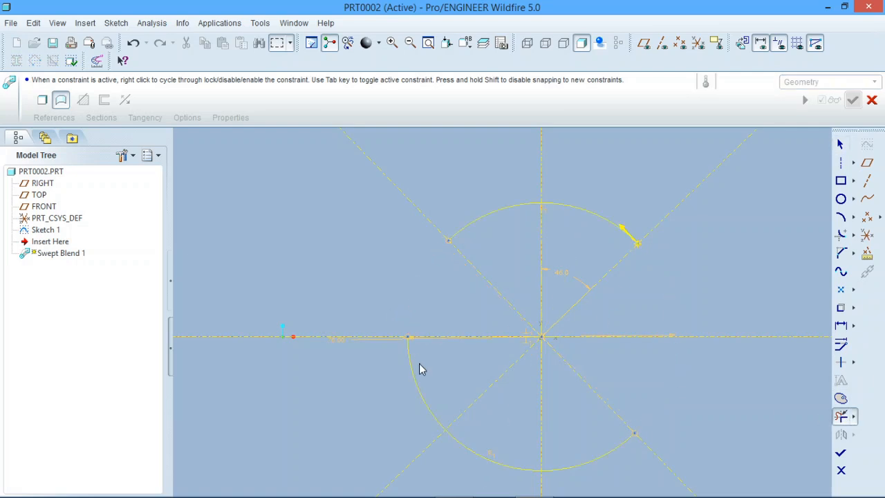
click(415, 378)
Step: Draw arcs joining the upper and lower arc endpoints on both sides to close the circle as four arcs
click(840, 216)
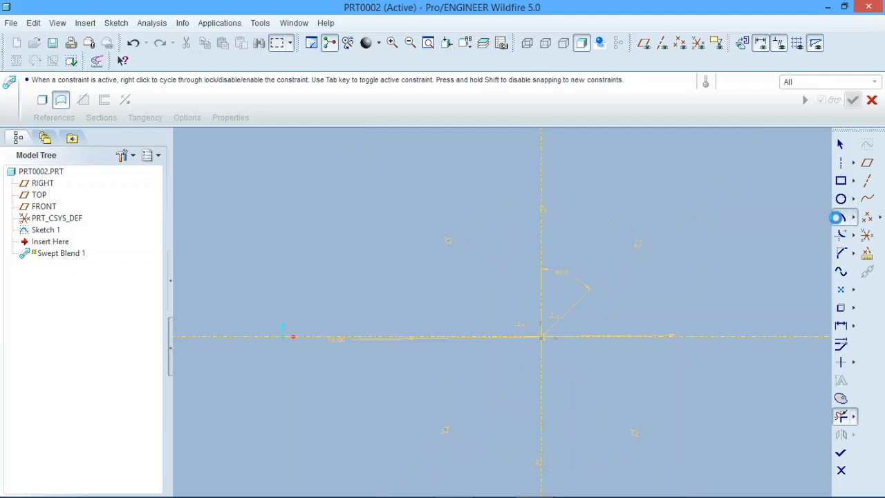
click(637, 244)
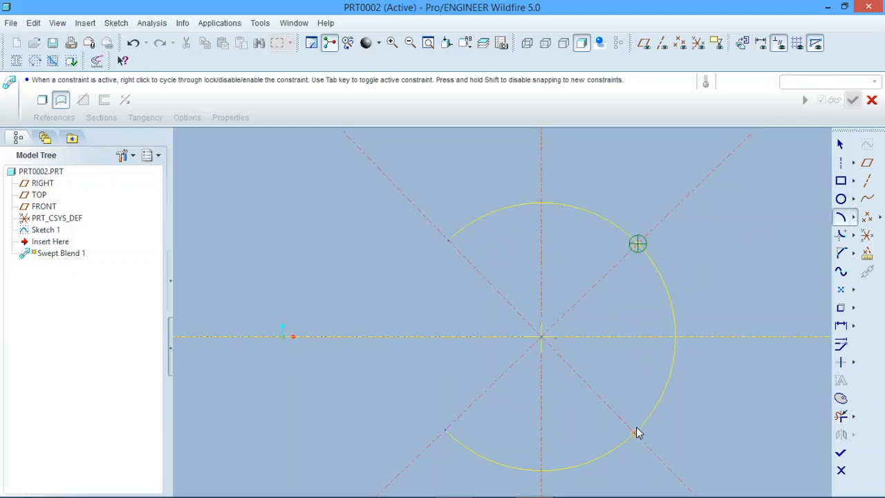
click(636, 431)
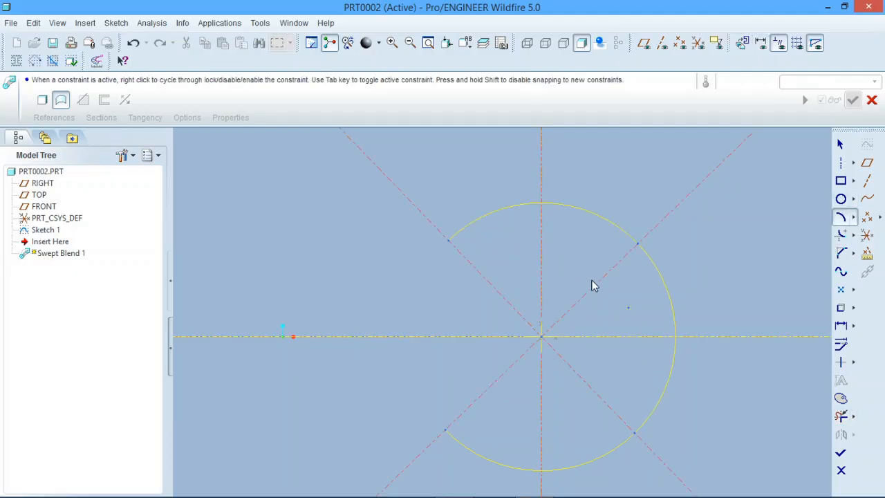
click(842, 217)
click(449, 241)
click(446, 429)
middle_click(430, 350)
Step: Set the circle's start point to the upper-left arc endpoint, make its direction run clockwise, and finish the Section 2 sketch
click(840, 144)
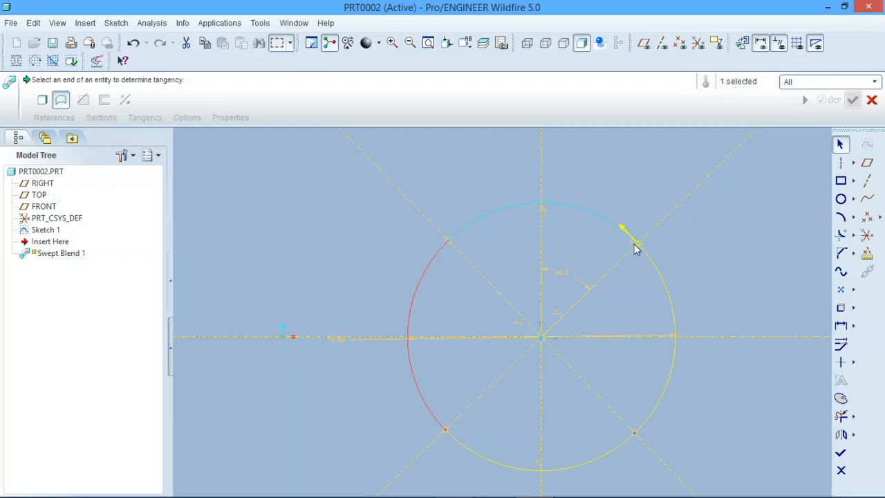
right_click(448, 242)
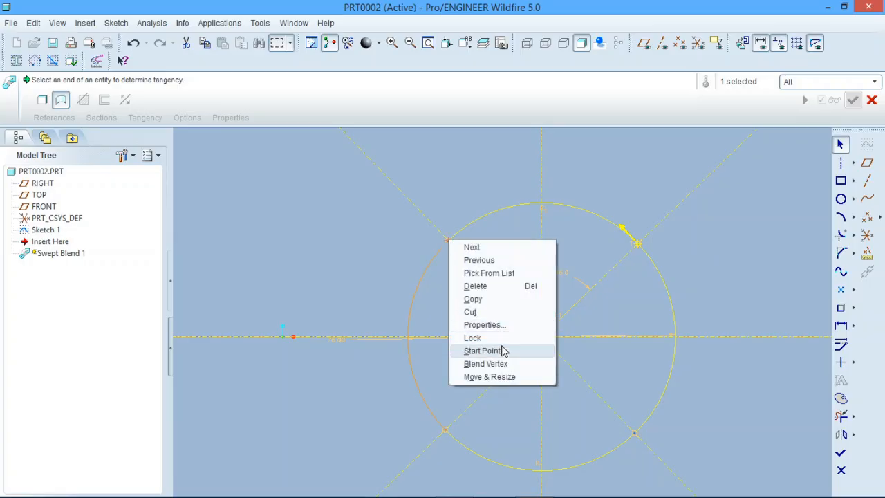
click(504, 350)
click(449, 242)
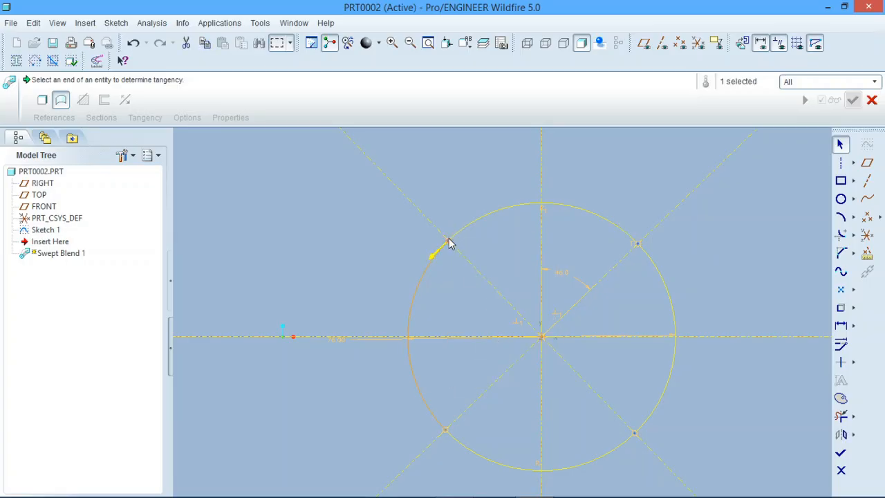
right_click(450, 242)
click(493, 350)
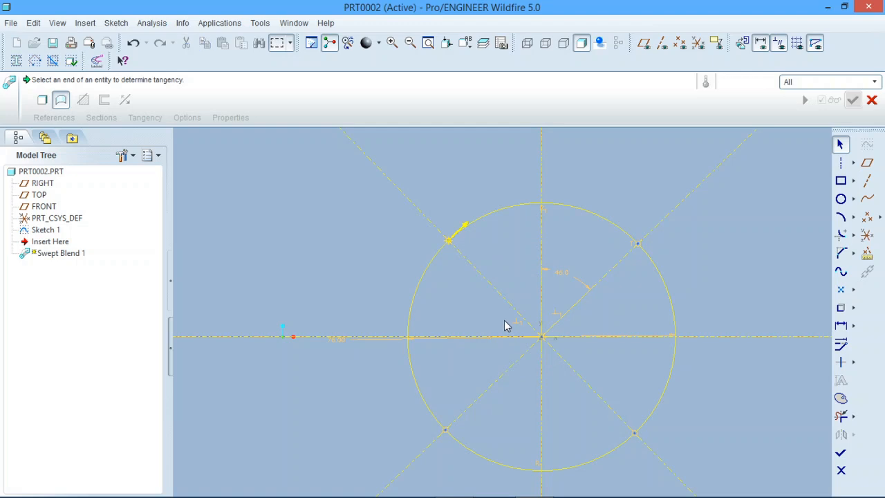
click(841, 453)
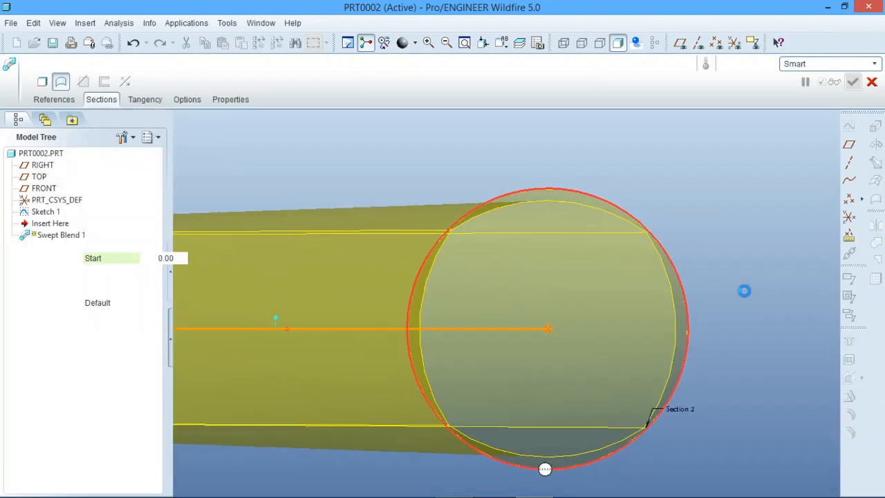
Step: Open the Section 1 sketch and set the square's horizontal dimension to 100
middle_drag(681, 284, 620, 297)
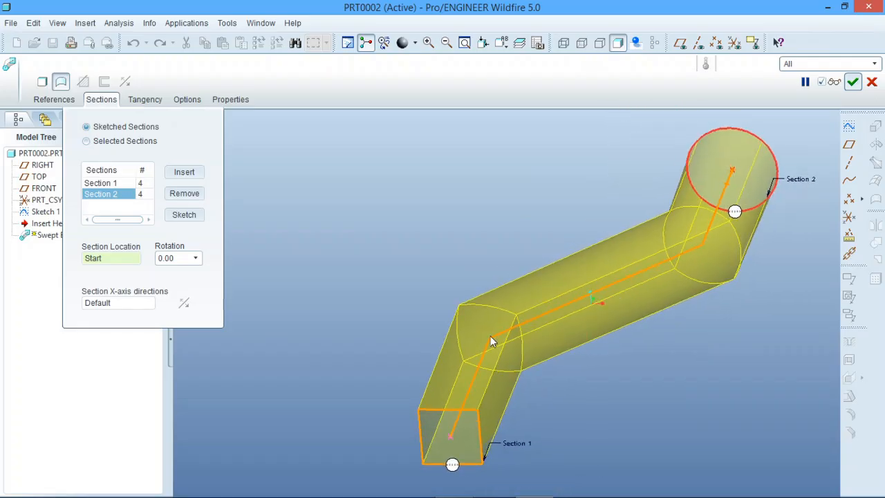
click(117, 184)
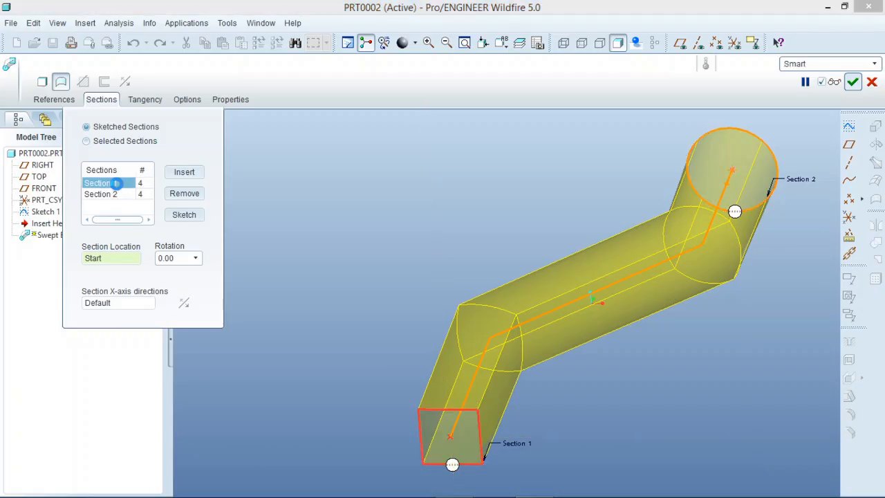
click(188, 219)
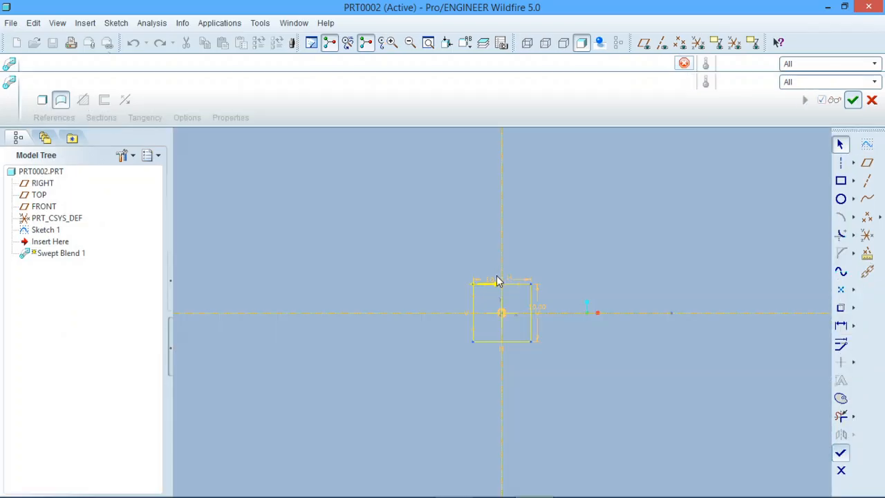
double_click(497, 281)
text(100)
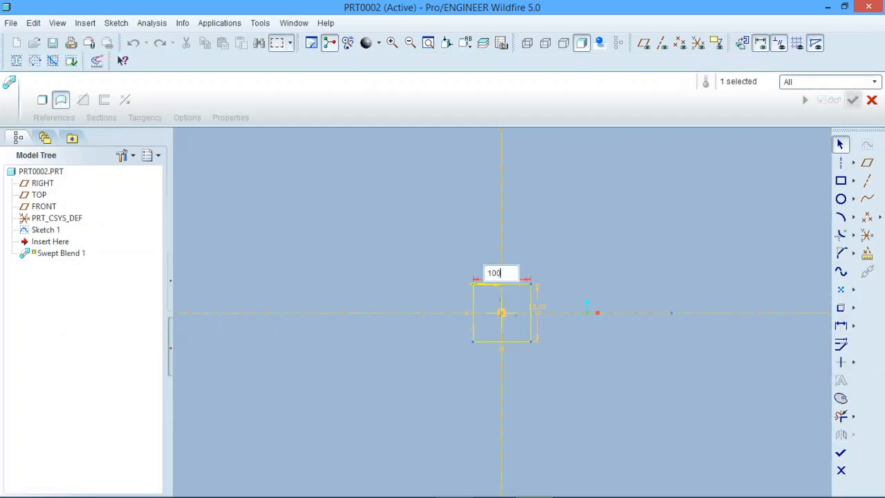
key(Return)
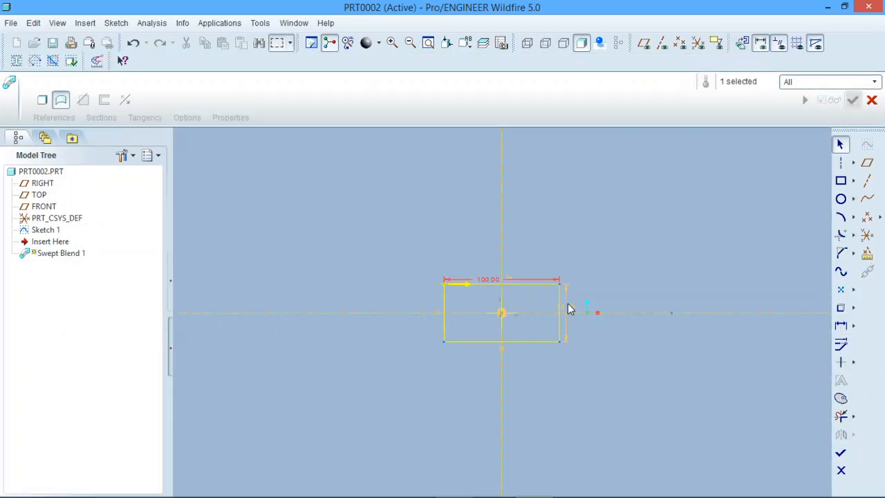
Step: Set the Section 1 square's vertical dimension to 100 and finish the sketch
double_click(568, 308)
text(1)
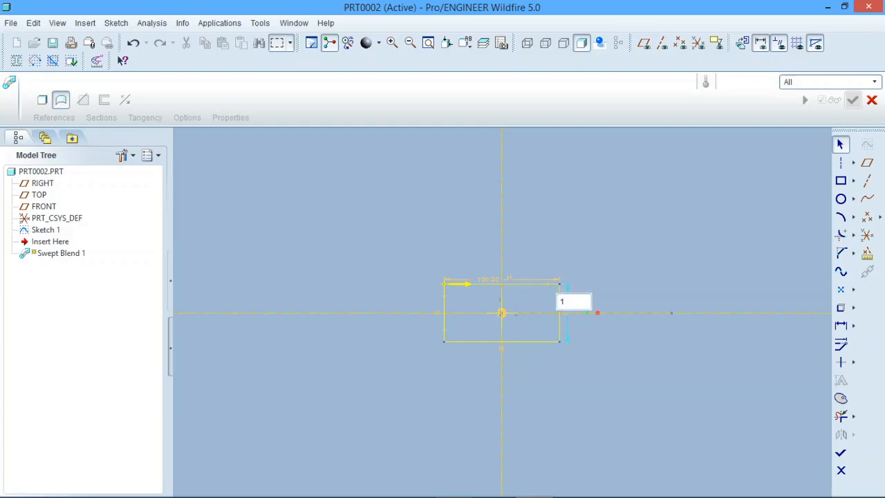
text(00)
key(Return)
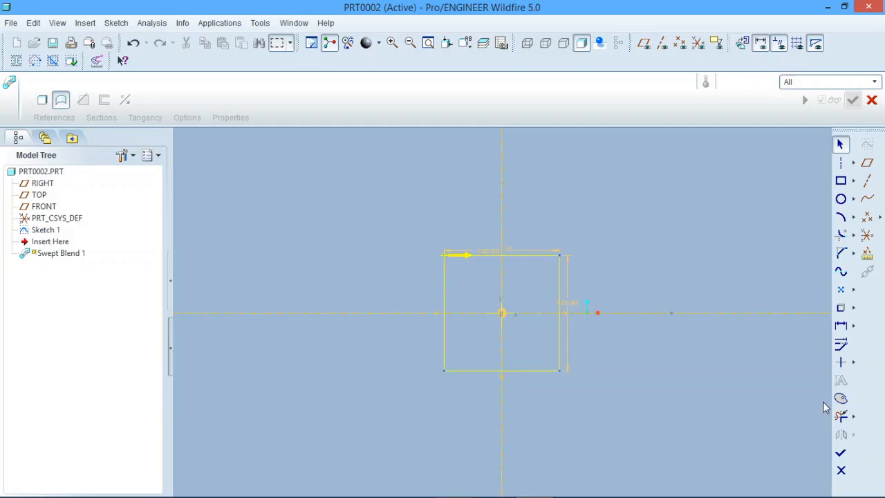
click(841, 453)
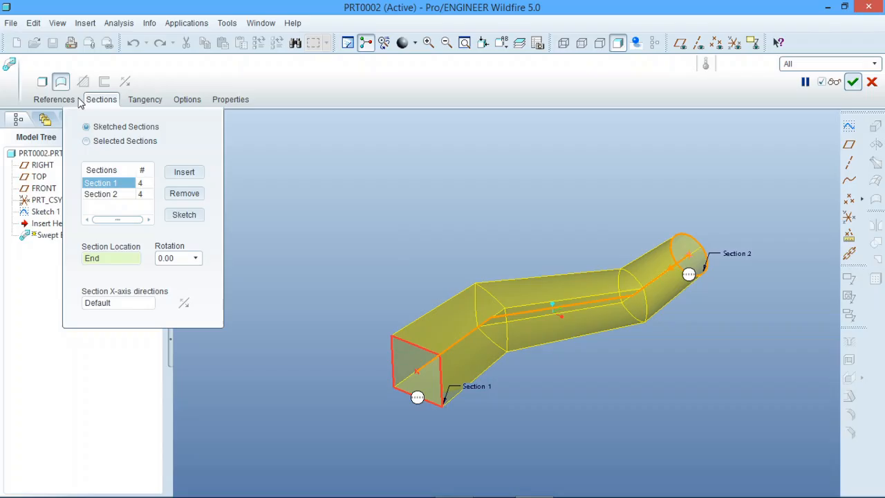
Step: Make the swept blend a solid instead of a surface and complete the feature
click(42, 83)
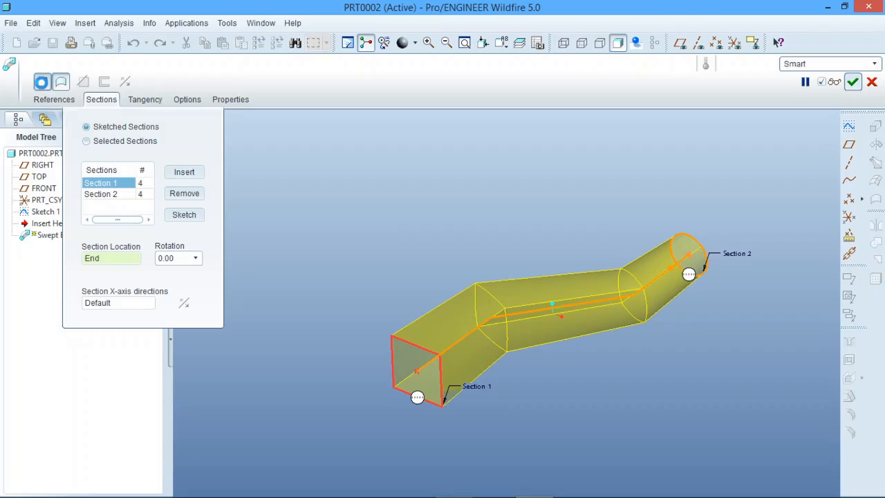
click(852, 81)
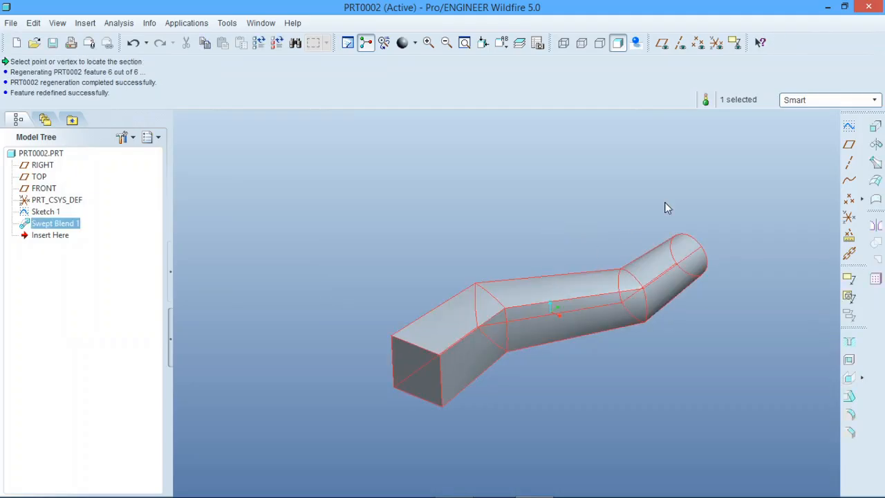
middle_drag(519, 331, 541, 325)
click(531, 220)
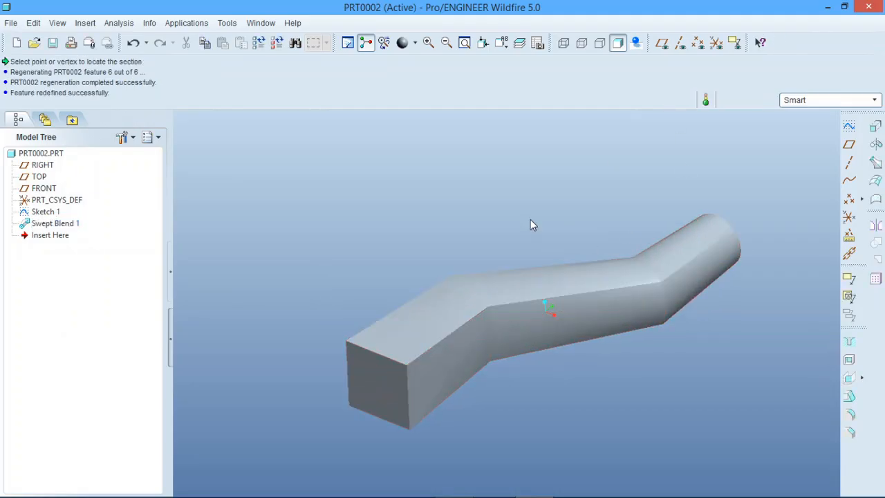
middle_drag(530, 220, 518, 241)
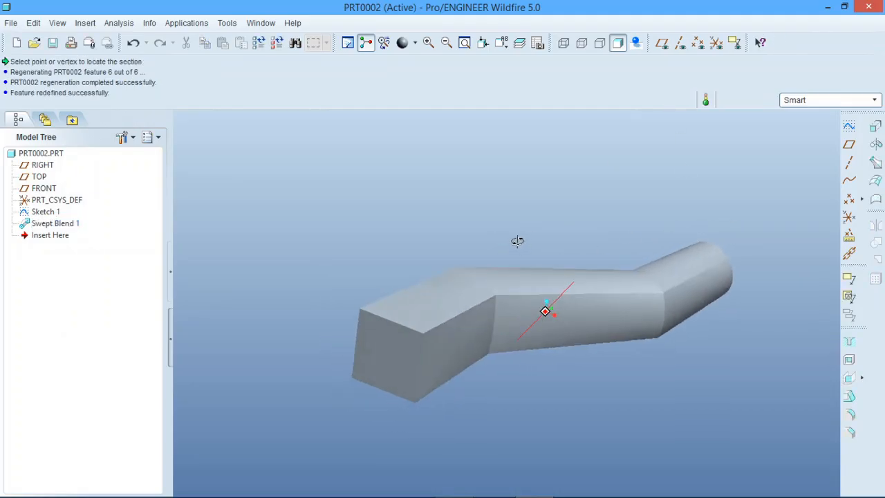
Step: Redefine the swept blend as a thin feature with a wall thickness of 5 and complete it
click(57, 224)
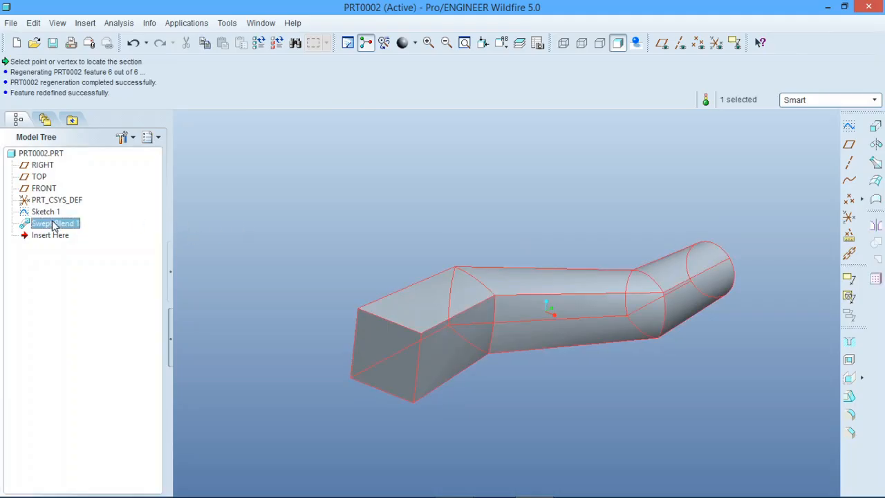
right_click(58, 226)
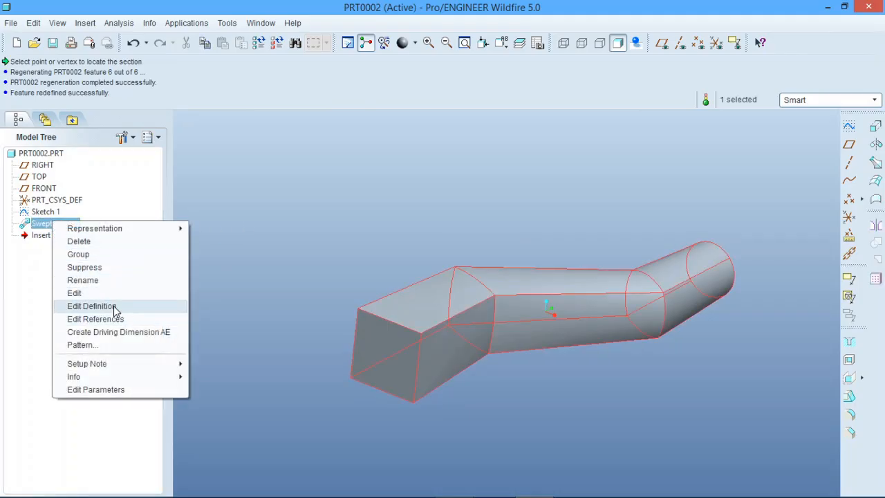
click(92, 306)
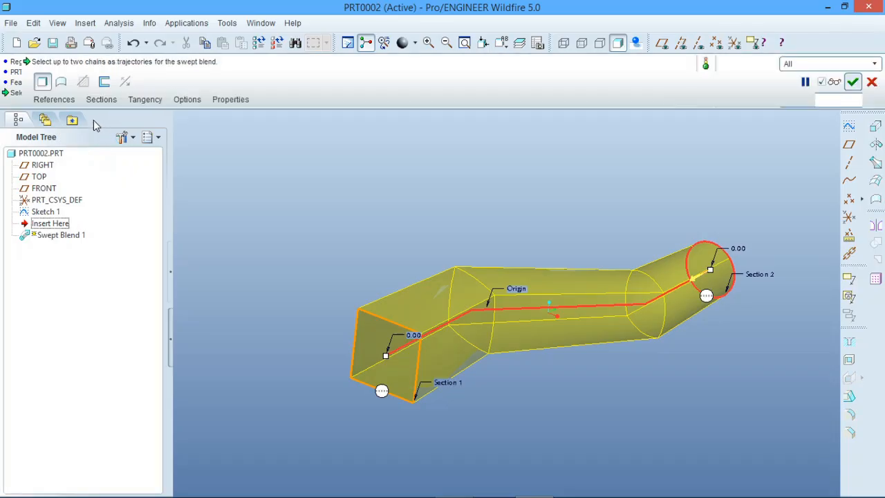
click(103, 81)
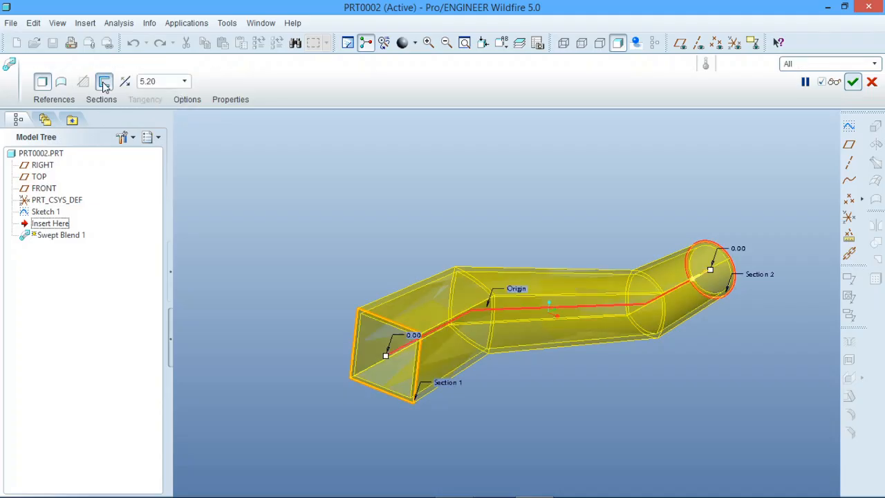
double_click(157, 82)
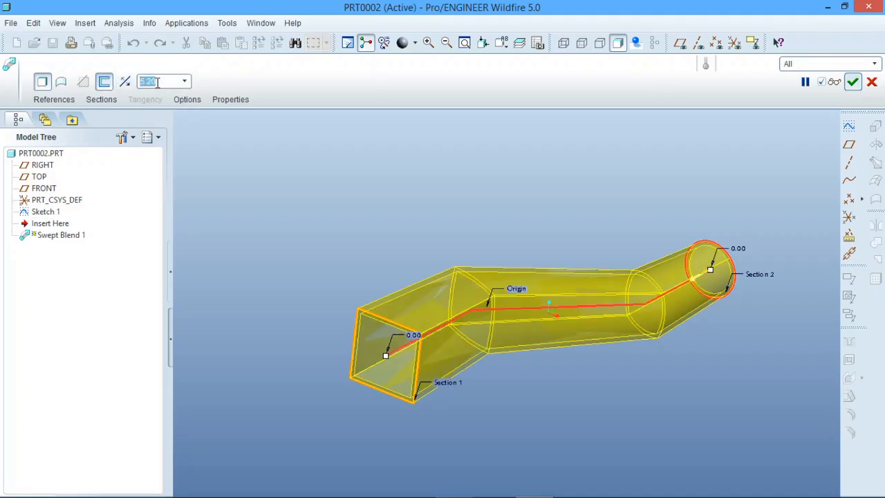
text(5)
key(Return)
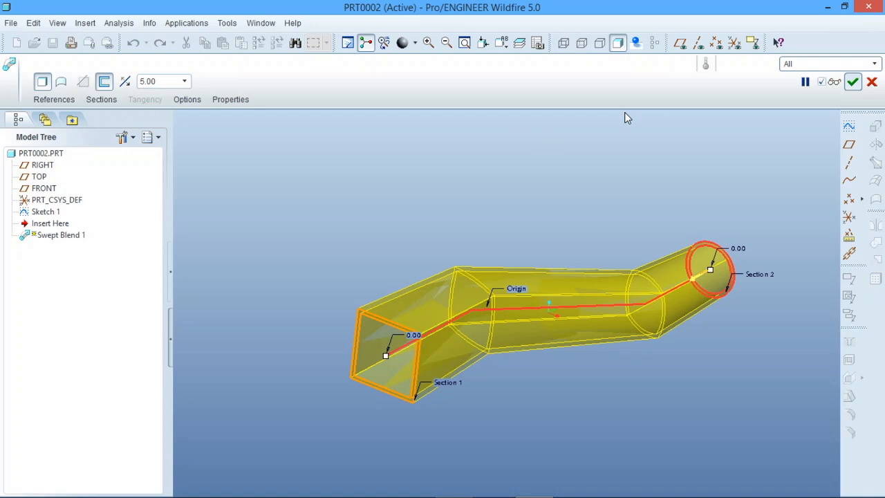
click(853, 82)
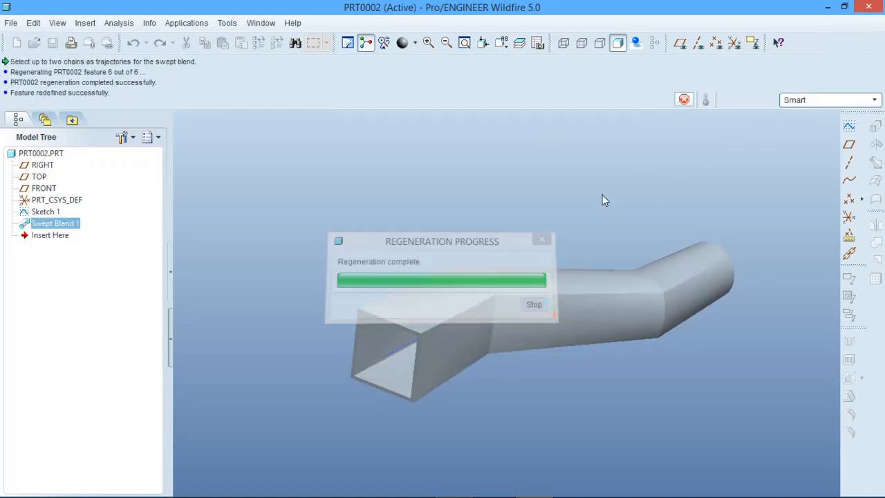
Step: Examine the hollow swept blend from its open square end
click(545, 220)
mouse_move(470, 260)
middle_down()
mouse_move(481, 247)
mouse_move(520, 245)
mouse_move(472, 254)
mouse_move(418, 223)
mouse_move(325, 263)
mouse_move(369, 235)
mouse_move(401, 255)
mouse_move(380, 260)
mouse_move(373, 250)
mouse_move(434, 237)
mouse_move(444, 269)
mouse_move(453, 252)
middle_up()
scroll(471, 266, down, 1)
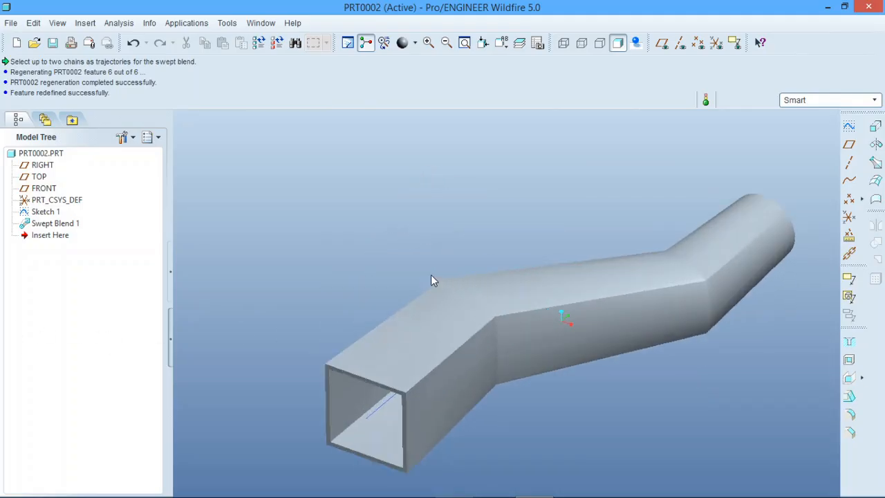
scroll(430, 274, up, 1)
scroll(507, 301, up, 2)
scroll(533, 284, down, 1)
scroll(510, 325, down, 1)
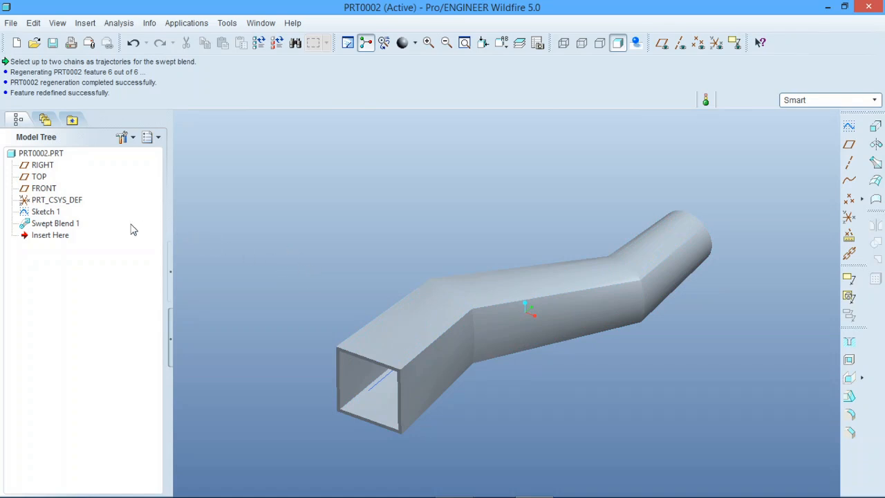
Step: Redefine the swept blend and insert a third section after Section 2
click(65, 224)
right_click(67, 226)
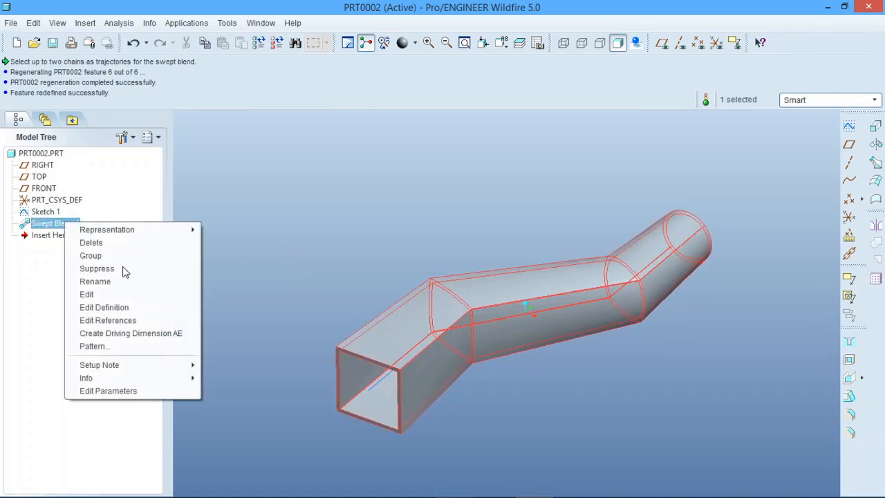
click(138, 310)
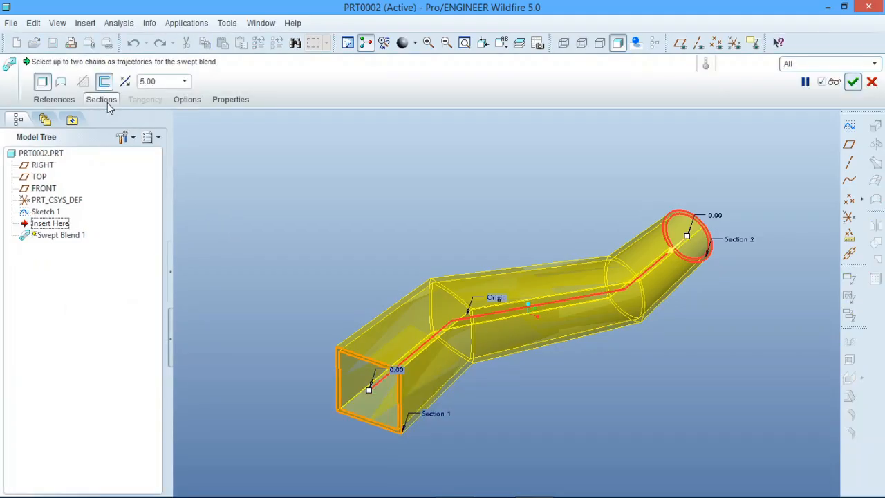
click(107, 104)
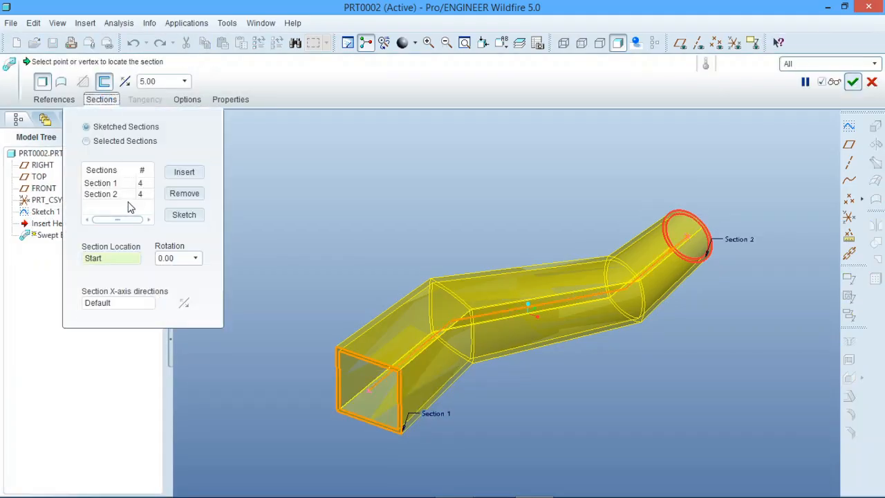
click(121, 196)
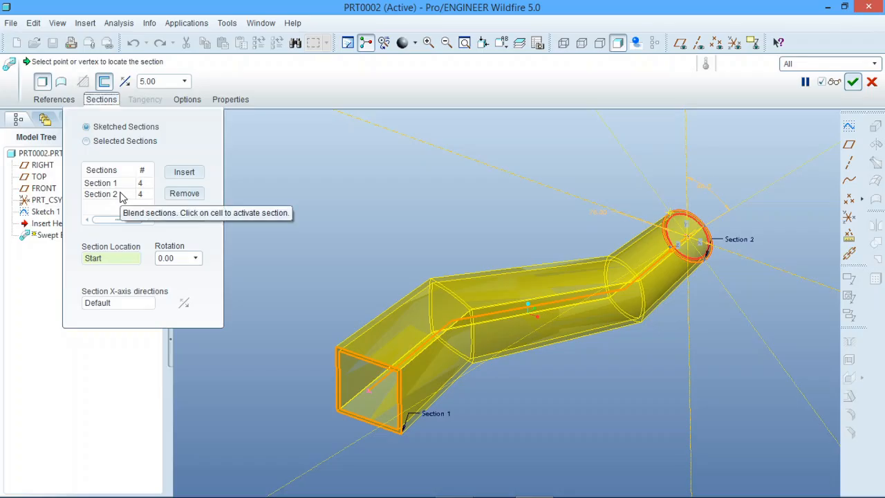
click(182, 172)
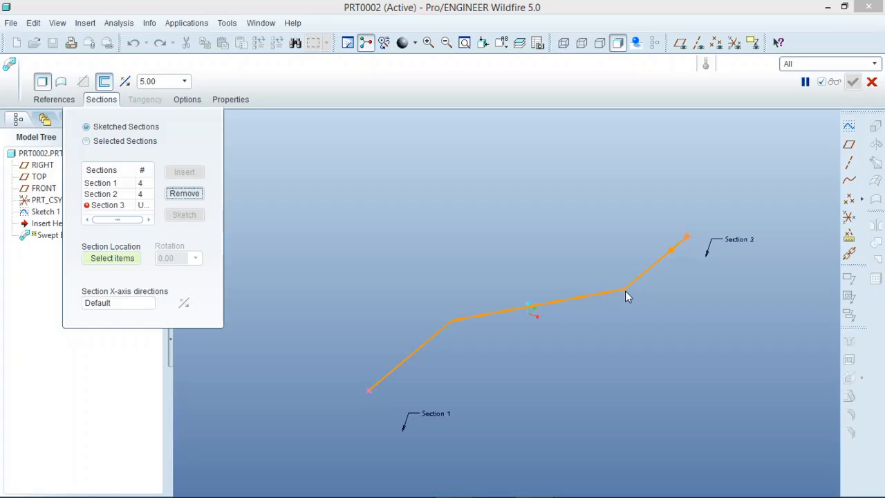
Step: Create a datum point at the trajectory vertex nearest Section 2 and resume the swept blend definition
mouse_move(624, 291)
middle_down()
mouse_move(610, 294)
mouse_move(611, 308)
middle_up()
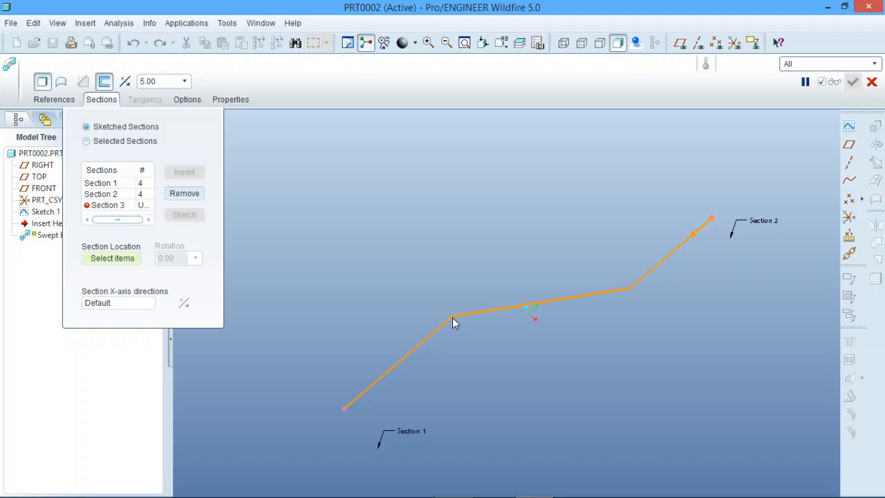
click(849, 200)
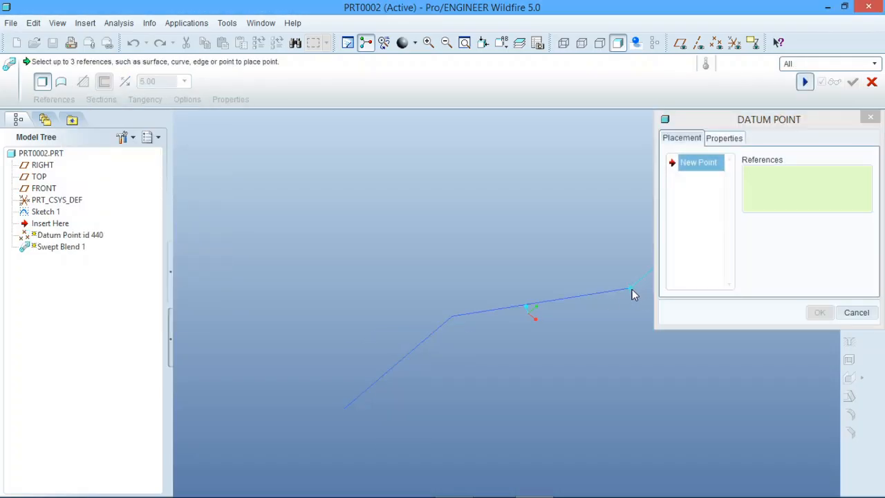
click(631, 289)
click(819, 313)
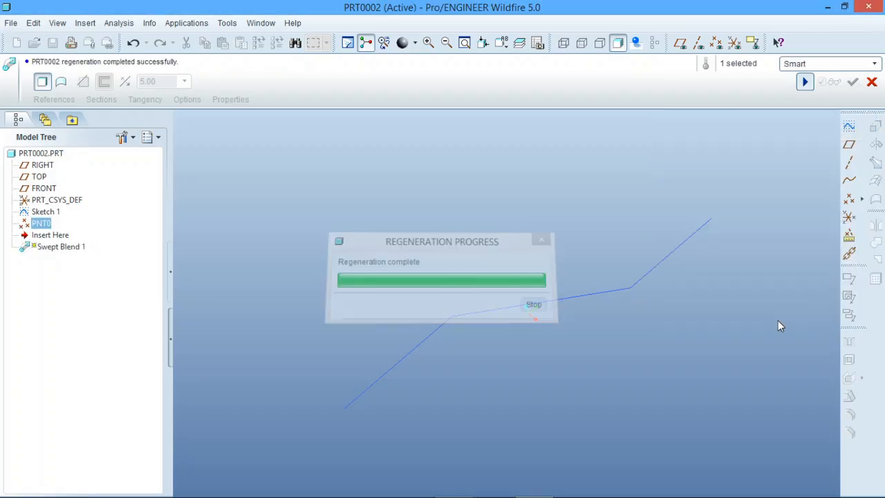
click(803, 88)
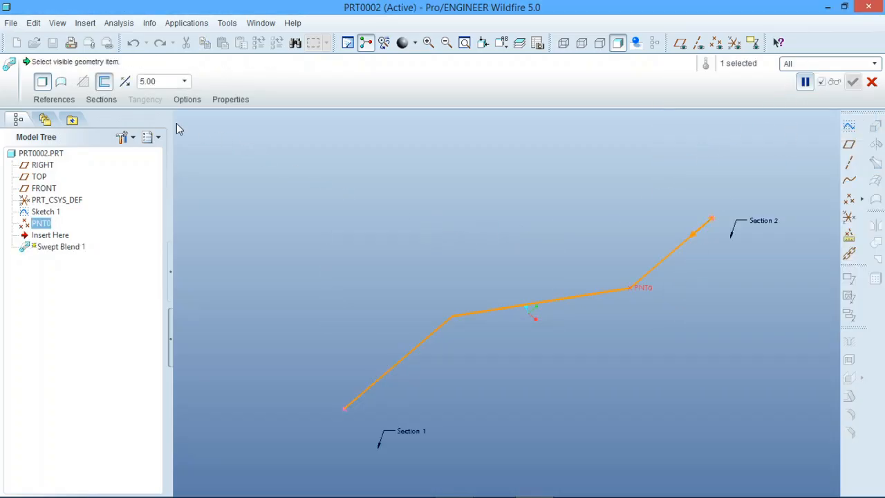
Step: Open the Section 3 sketch and draw a circle about 76 in diameter over the existing circle, sharing its center
click(101, 98)
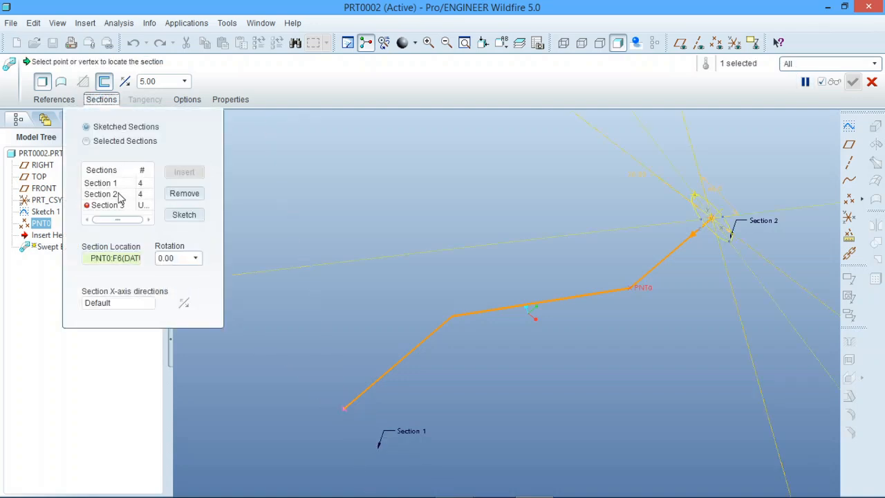
click(110, 205)
click(188, 215)
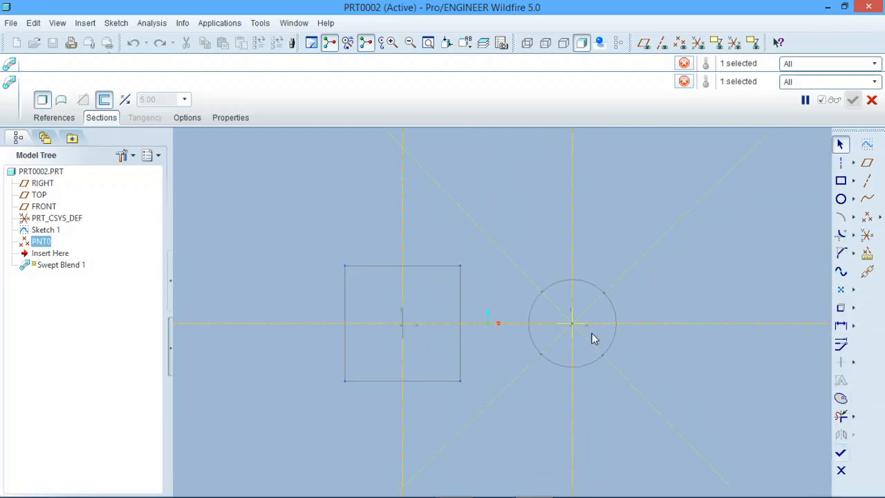
scroll(586, 329, down, 5)
scroll(583, 315, down, 2)
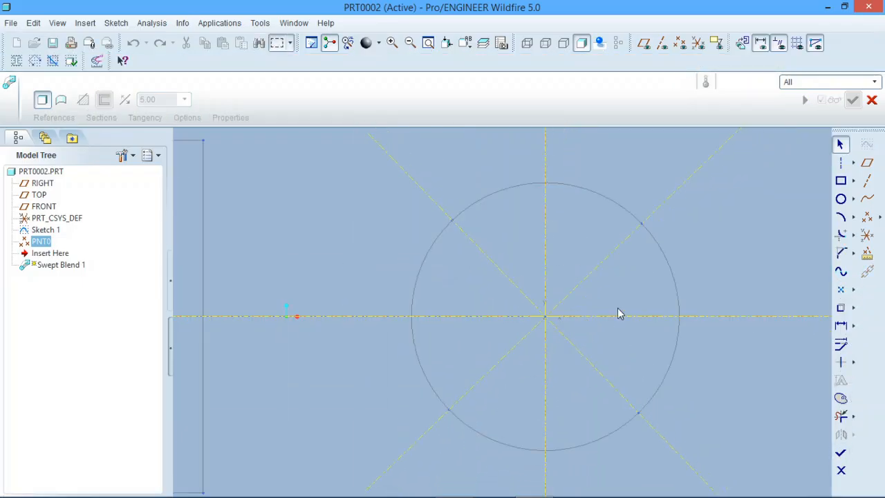
click(841, 198)
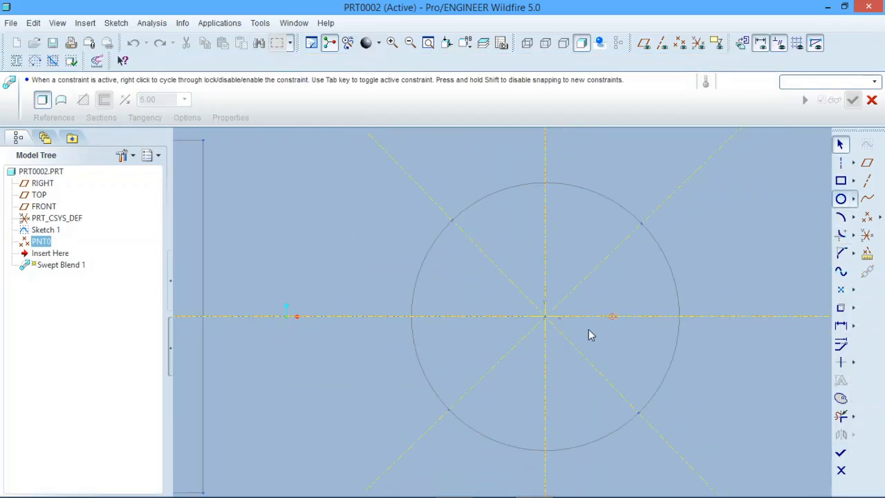
click(546, 318)
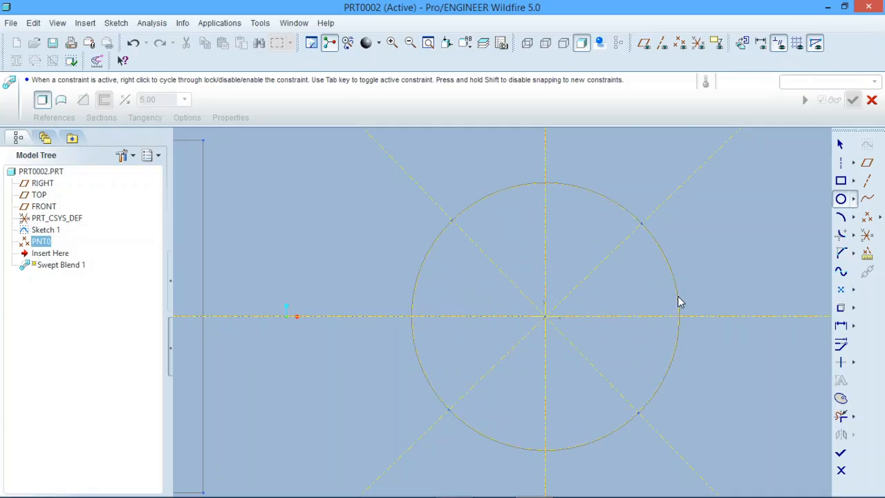
click(677, 296)
click(840, 144)
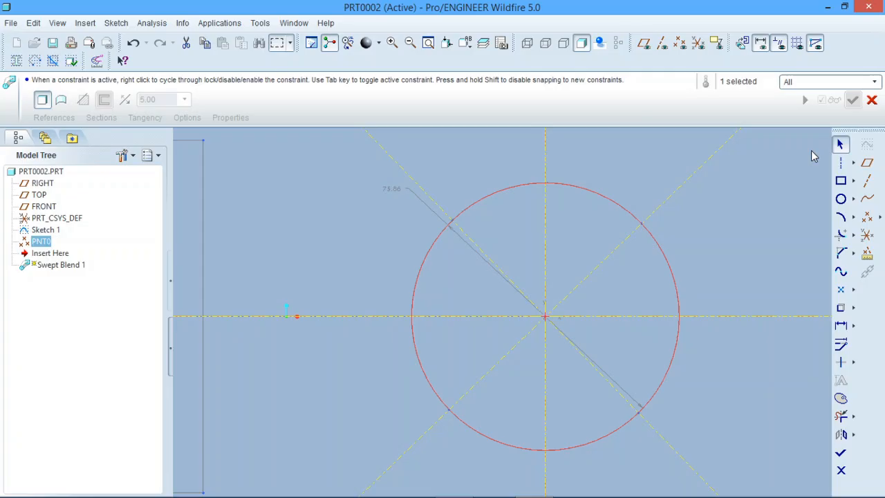
Step: Try to trim away the right side of the Section 3 circle, and undo the trim
click(840, 416)
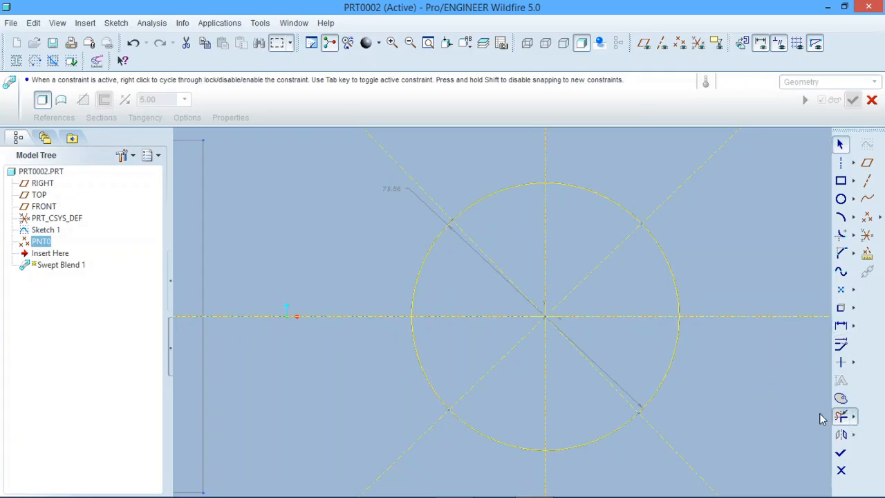
drag(704, 390, 677, 289)
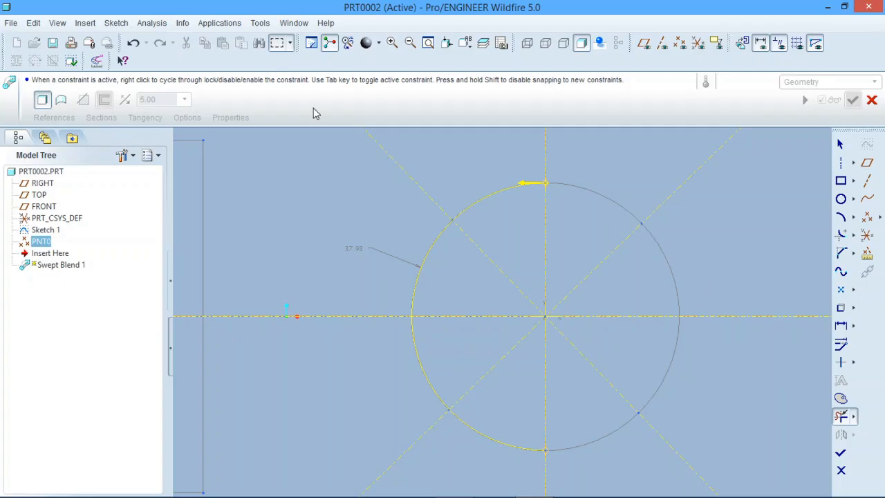
click(133, 43)
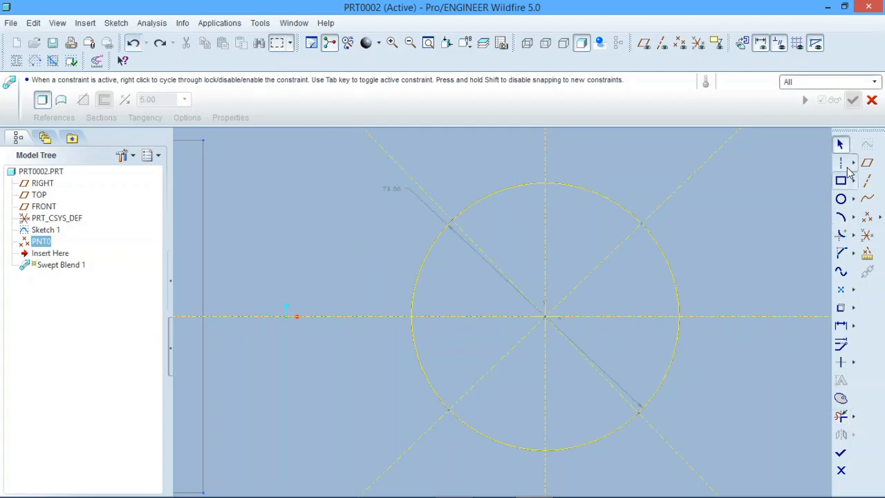
Step: Draw two diagonal centerlines through the Section 3 circle's center, the upper-left one about 44° from the vertical
click(545, 316)
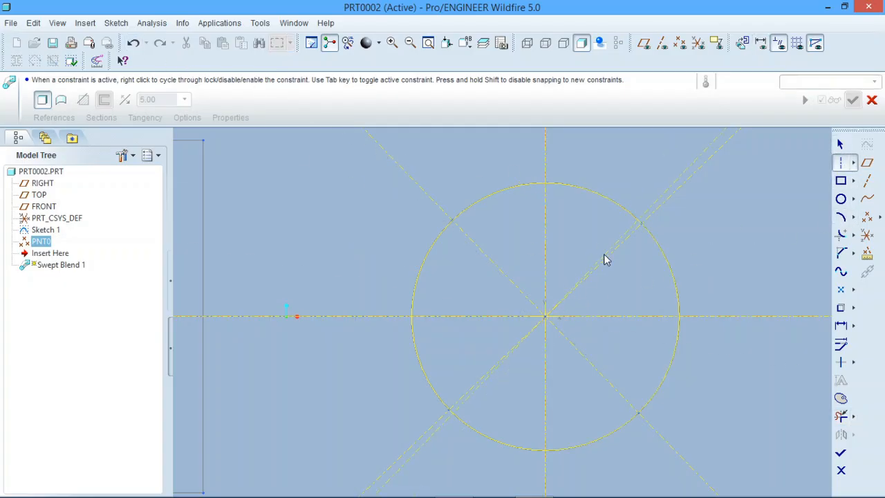
click(544, 321)
click(480, 254)
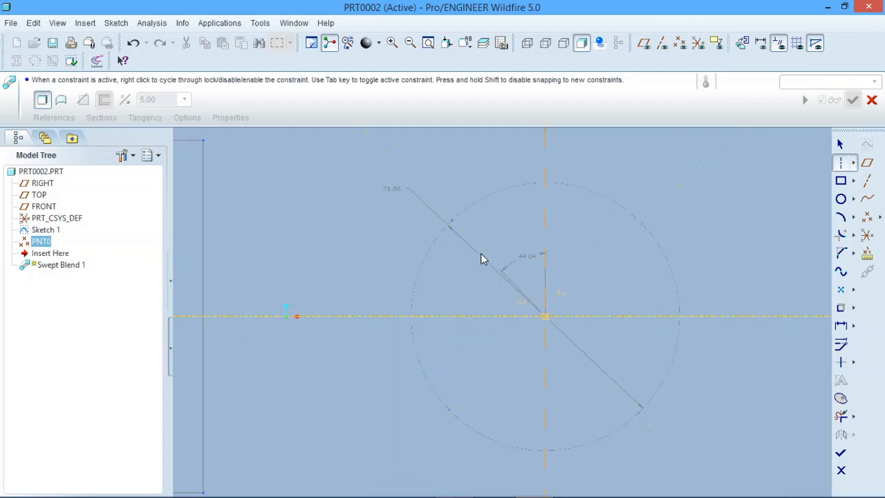
Step: Trim away the right and left arcs of the Section 3 circle between the diagonal centerlines
click(841, 415)
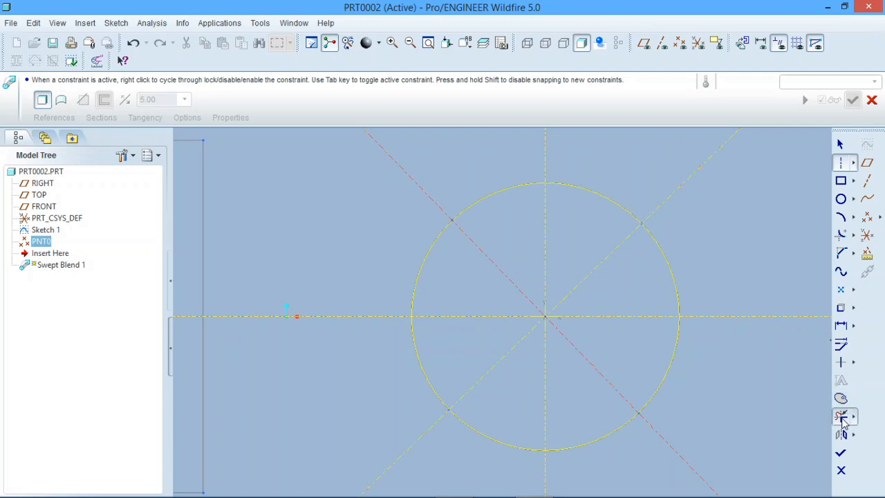
mouse_move(684, 391)
mouse_down()
mouse_move(657, 313)
mouse_move(679, 269)
mouse_up()
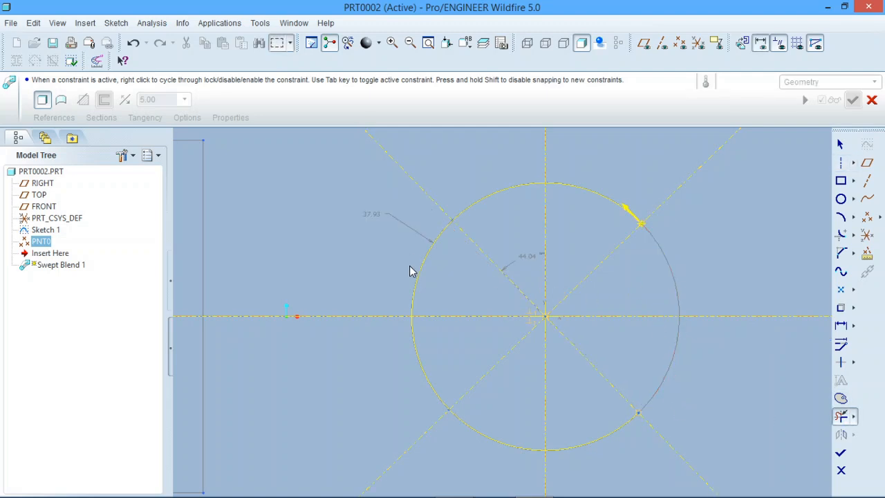
mouse_move(409, 270)
mouse_down()
mouse_move(450, 347)
mouse_move(420, 381)
mouse_up()
Step: Redraw the right and left sides as tangent arcs between the endpoints of the remaining upper and lower arcs
click(840, 217)
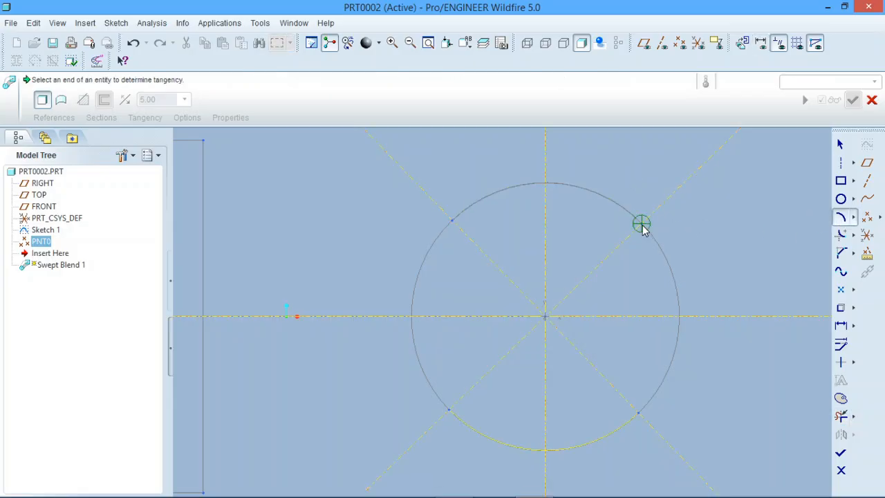
click(641, 224)
click(637, 413)
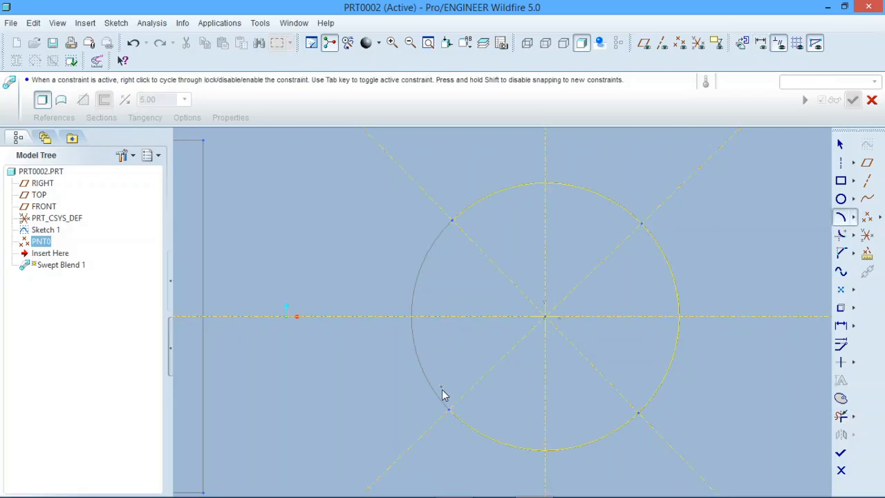
click(448, 409)
click(453, 228)
Step: Set the section's start point at the upper-left arc endpoint and reverse its direction to point along the upper arc
click(842, 145)
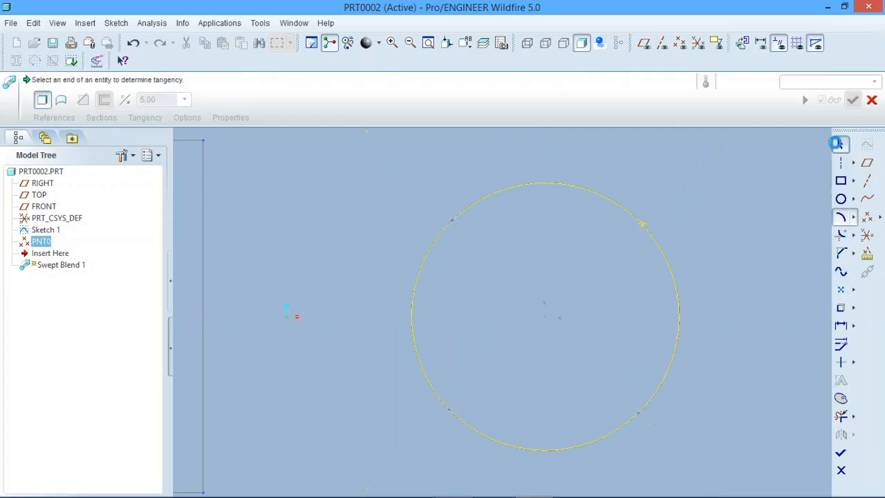
click(451, 222)
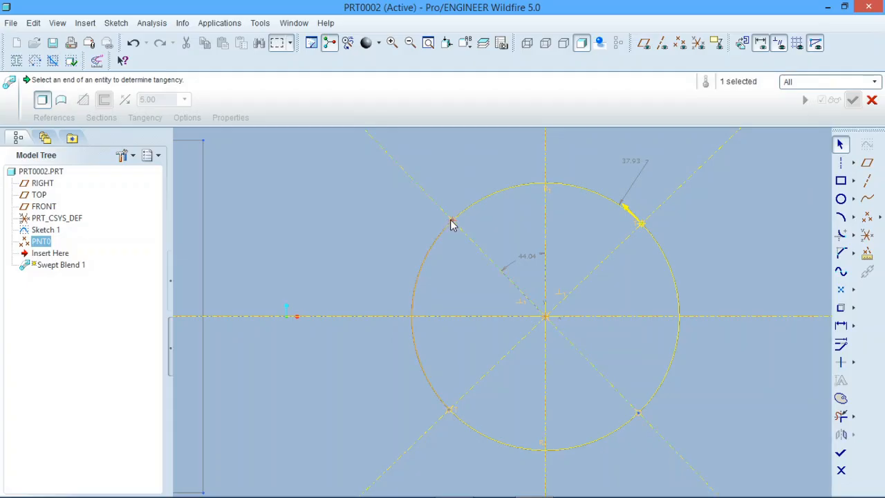
right_click(452, 221)
click(486, 329)
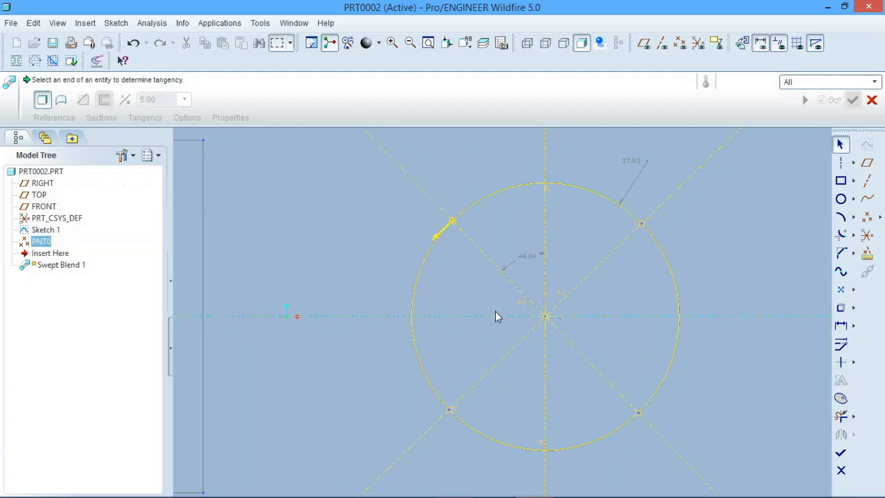
right_click(453, 223)
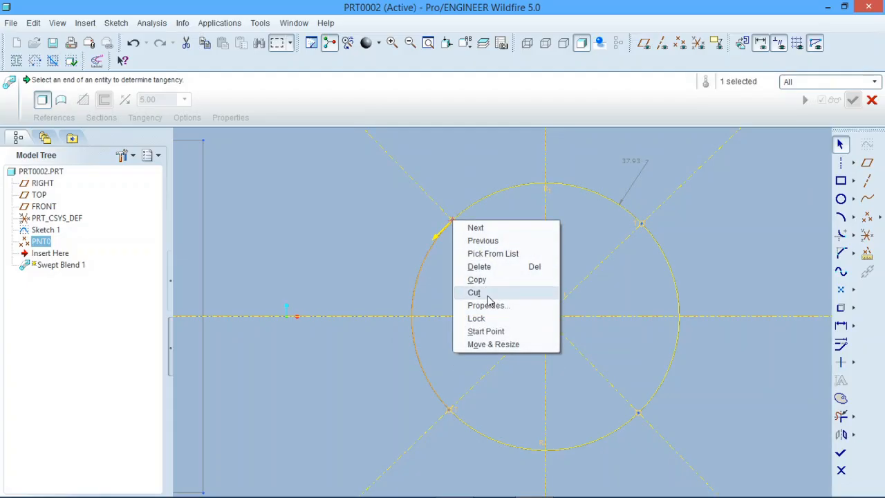
click(494, 330)
scroll(564, 239, down, 4)
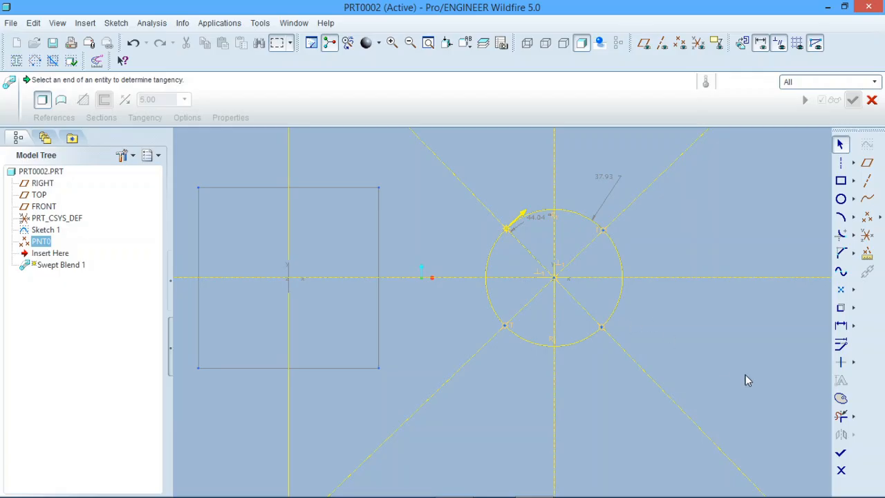
Step: Finish the Section 3 sketch and complete the swept blend redefinition
click(840, 451)
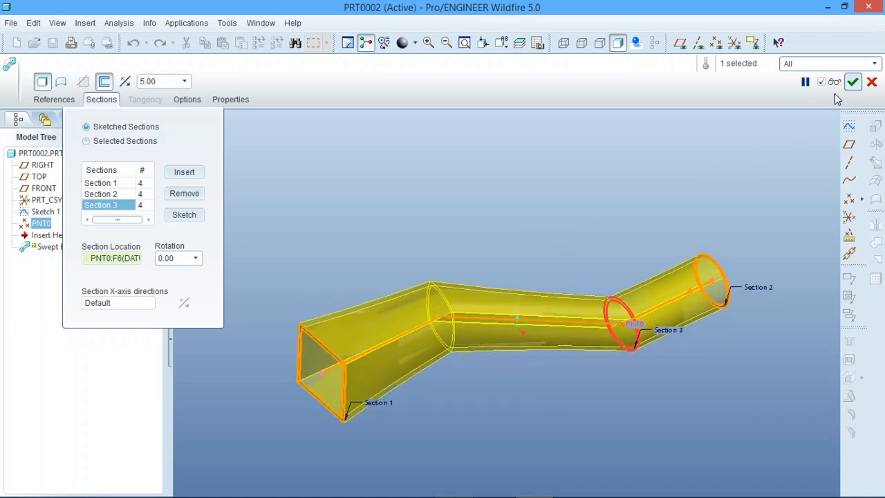
click(852, 82)
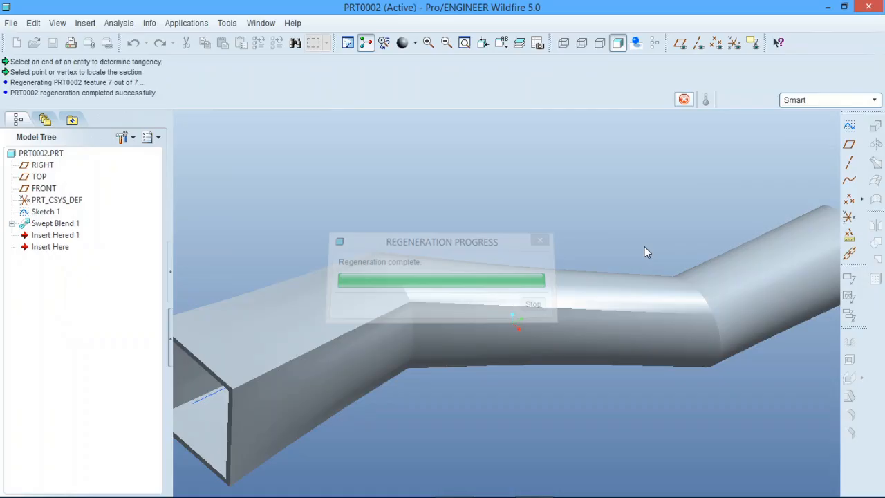
scroll(488, 297, down, 3)
middle_drag(488, 297, 521, 303)
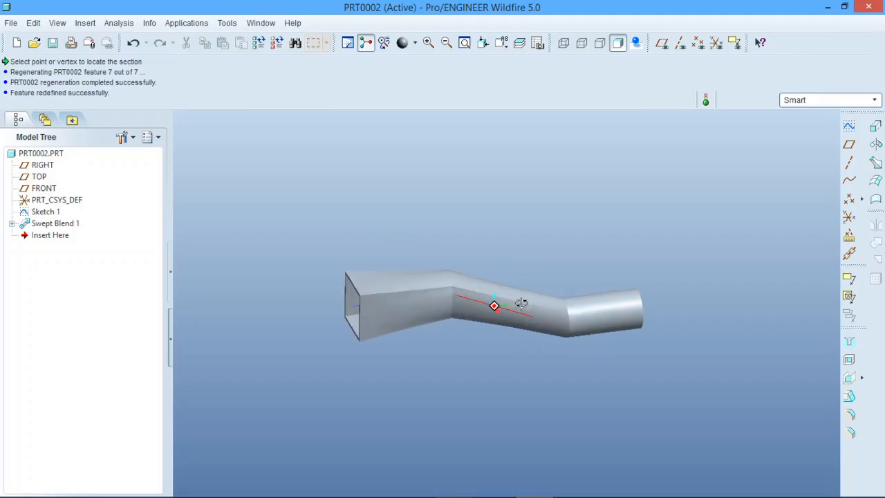
scroll(442, 296, up, 3)
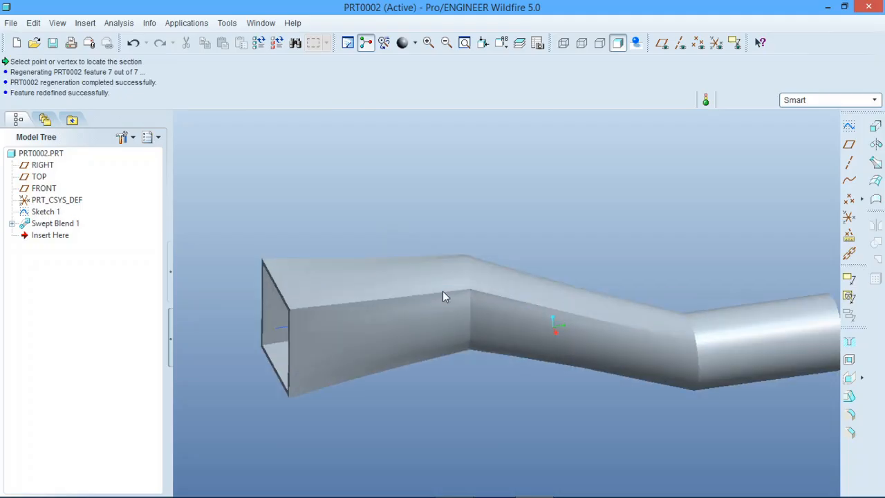
scroll(475, 310, up, 1)
scroll(463, 308, down, 2)
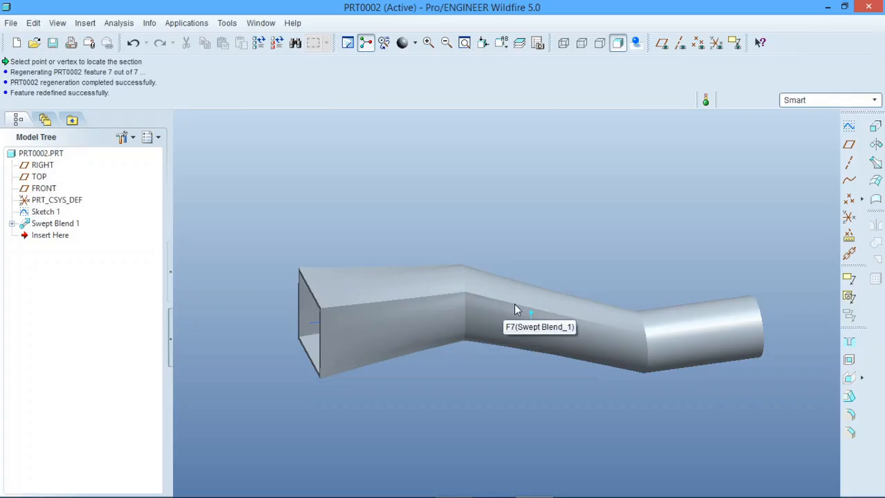
mouse_move(515, 305)
middle_down()
mouse_move(528, 306)
mouse_move(488, 284)
mouse_move(492, 306)
middle_up()
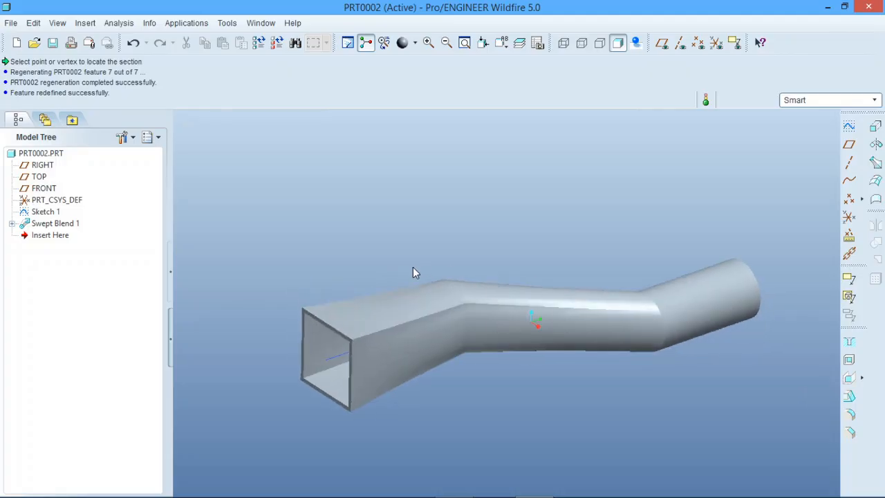
Step: Redefine the swept blend and insert a fourth section after Section 3
click(61, 224)
right_click(63, 222)
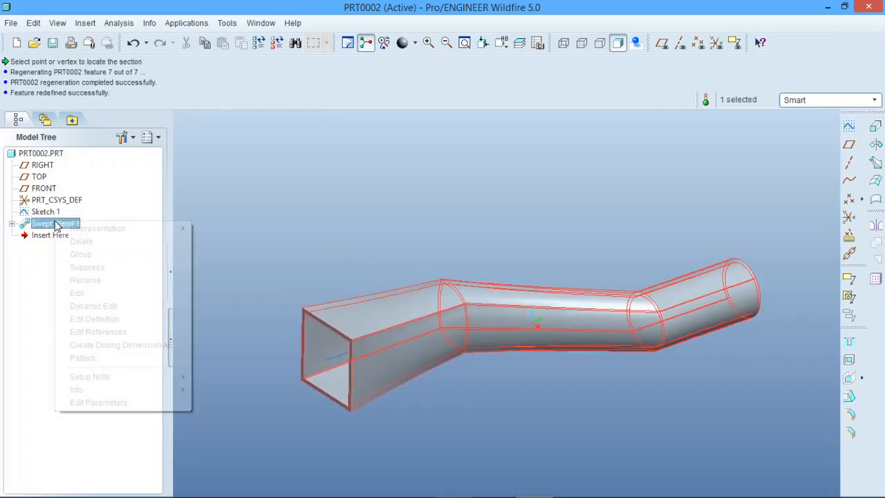
click(111, 318)
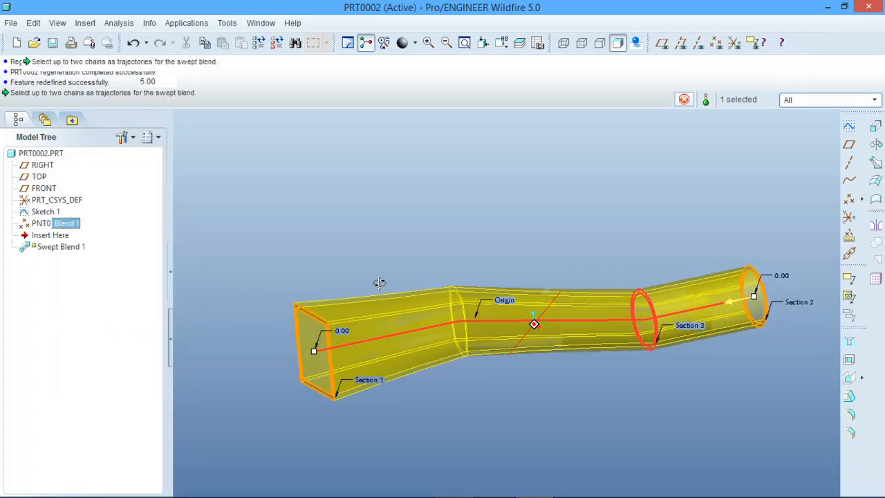
click(104, 101)
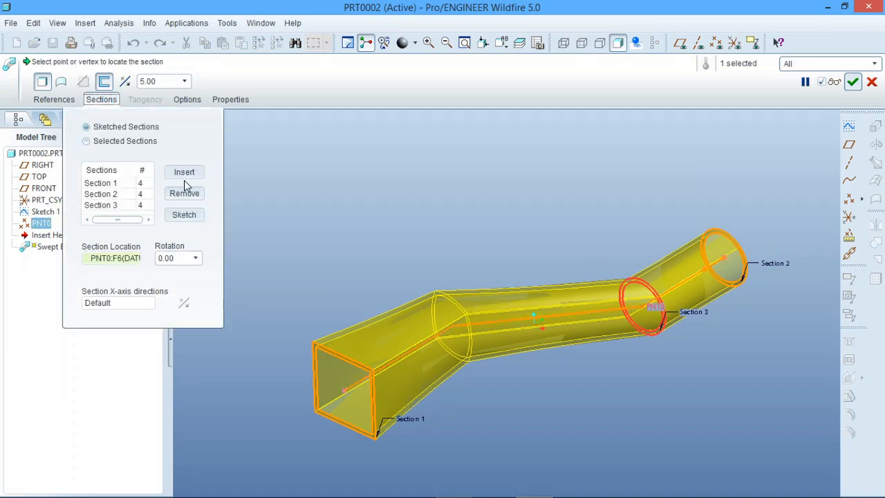
click(185, 172)
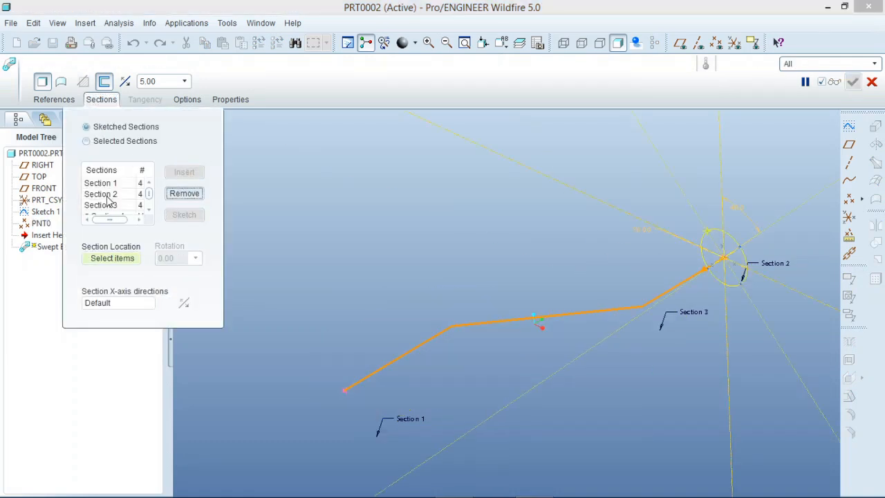
scroll(108, 201, down, 1)
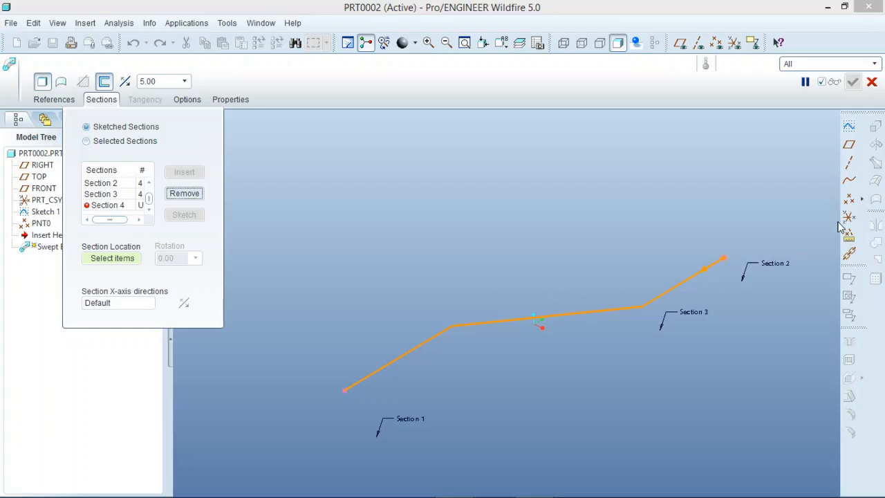
Step: Create a datum point at the trajectory vertex nearest Section 1 and resume the swept blend definition
click(848, 198)
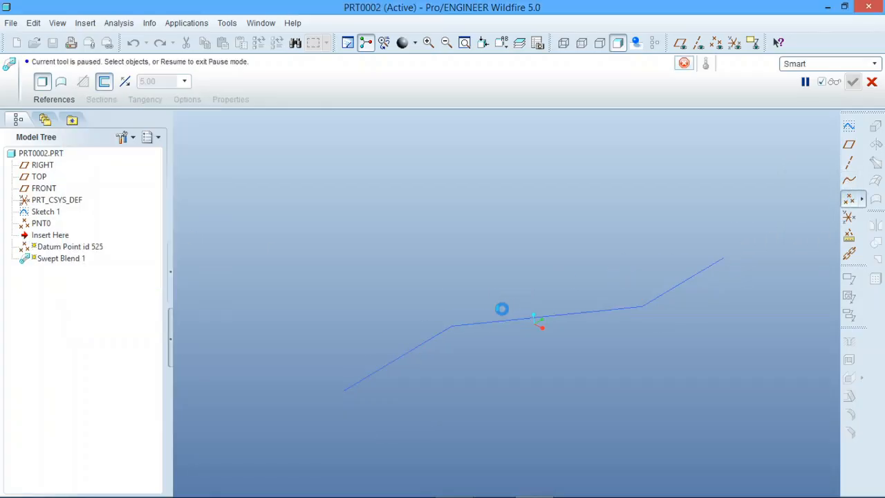
click(452, 326)
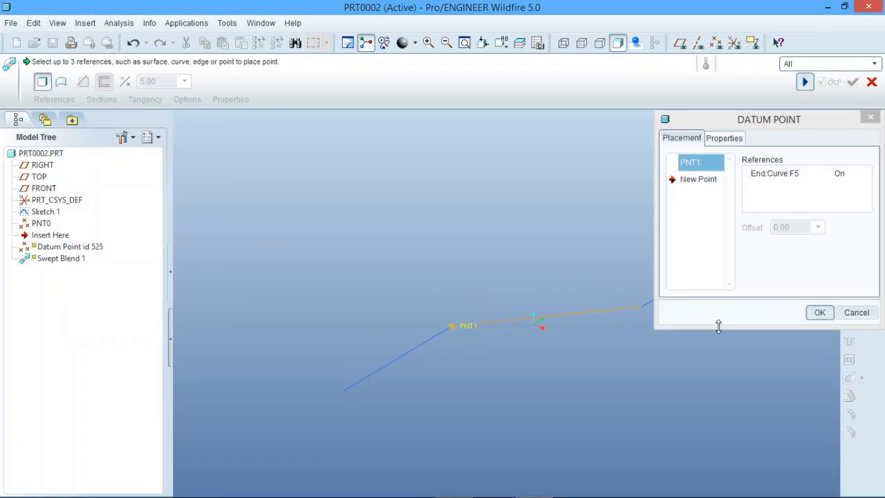
click(818, 312)
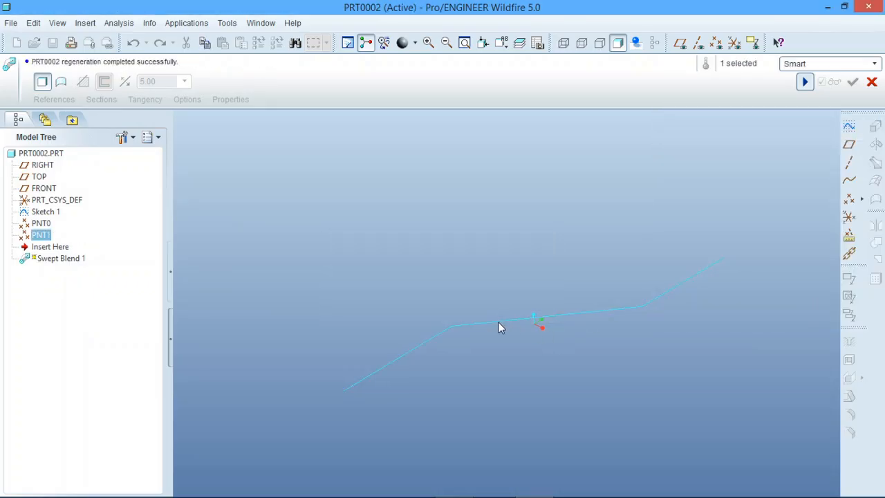
click(801, 82)
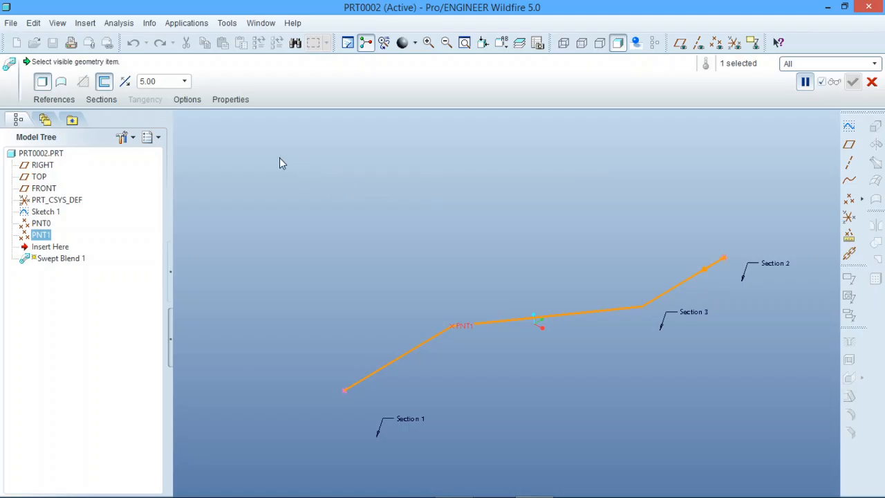
Step: Open the Section 4 sketch and draw a symmetric triangle inscribed in the middle circle, apex at its top and base about 26 below center
click(104, 101)
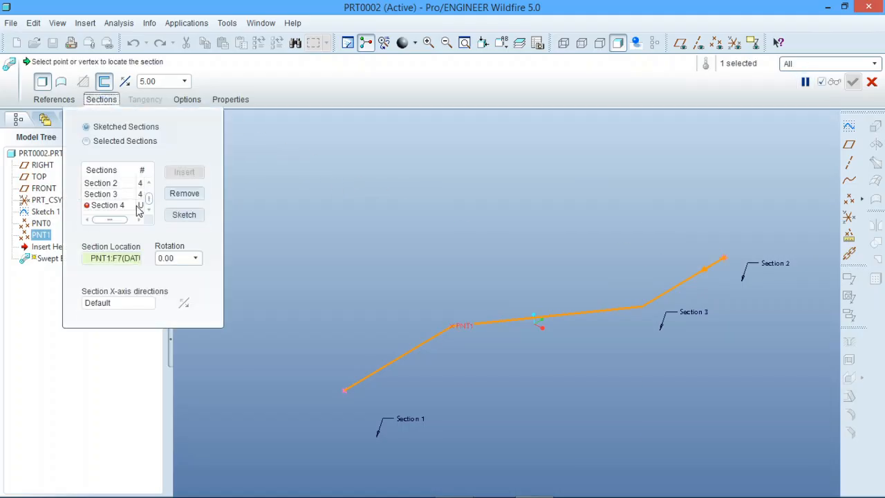
click(181, 215)
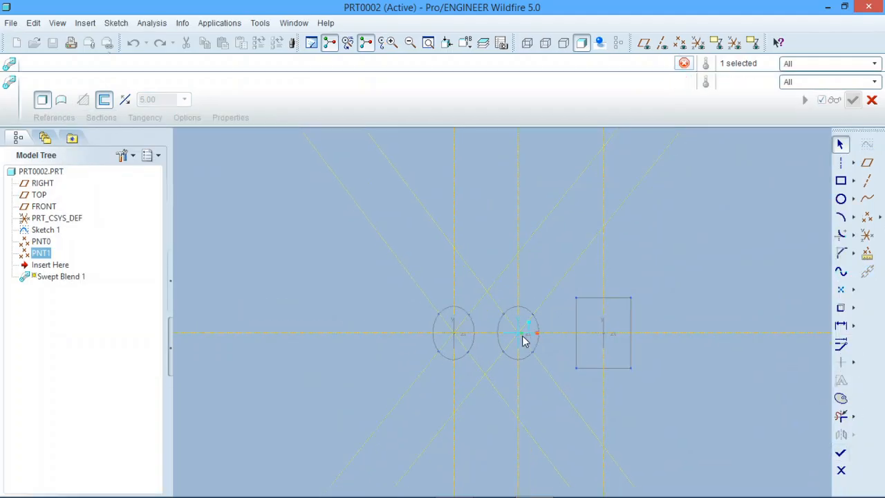
scroll(528, 339, down, 4)
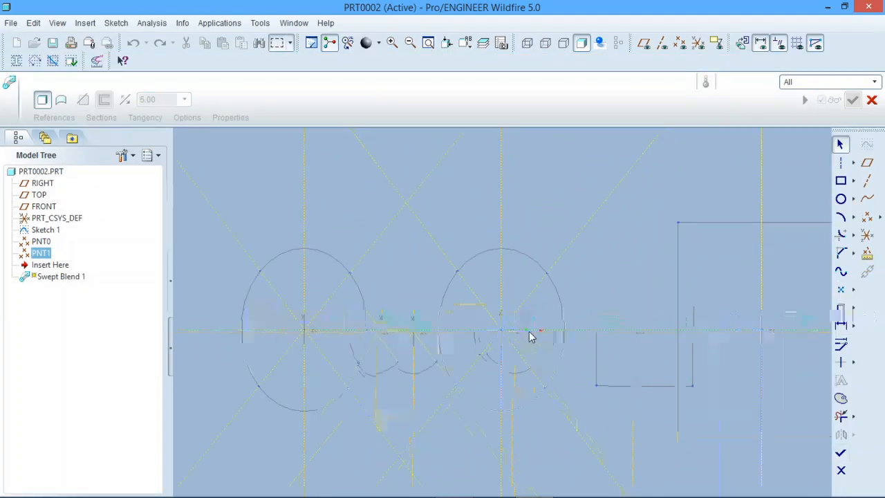
click(853, 162)
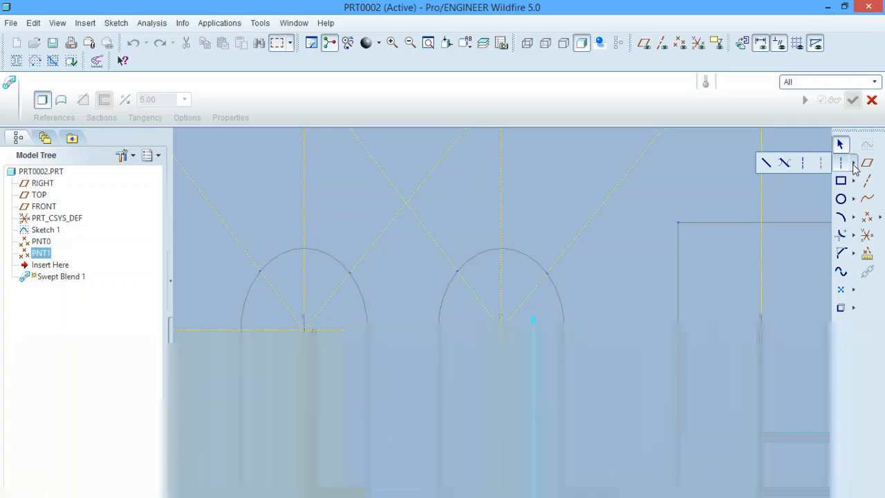
click(766, 162)
click(501, 249)
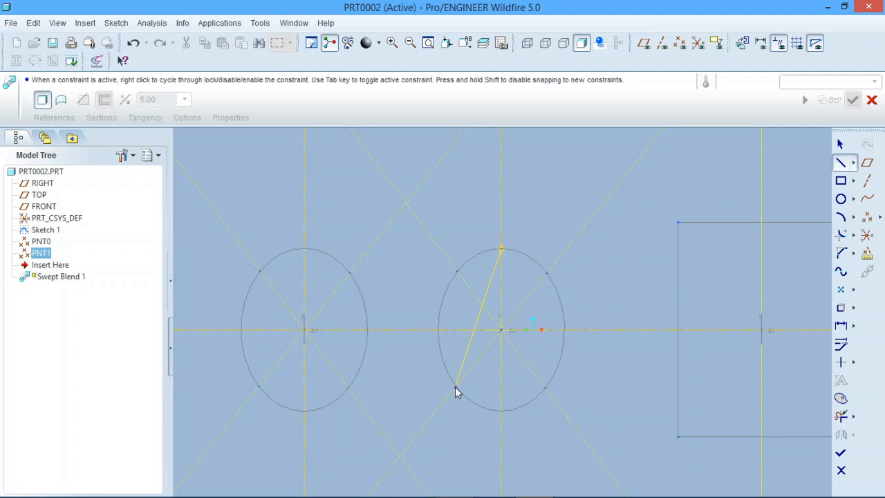
click(498, 388)
click(547, 388)
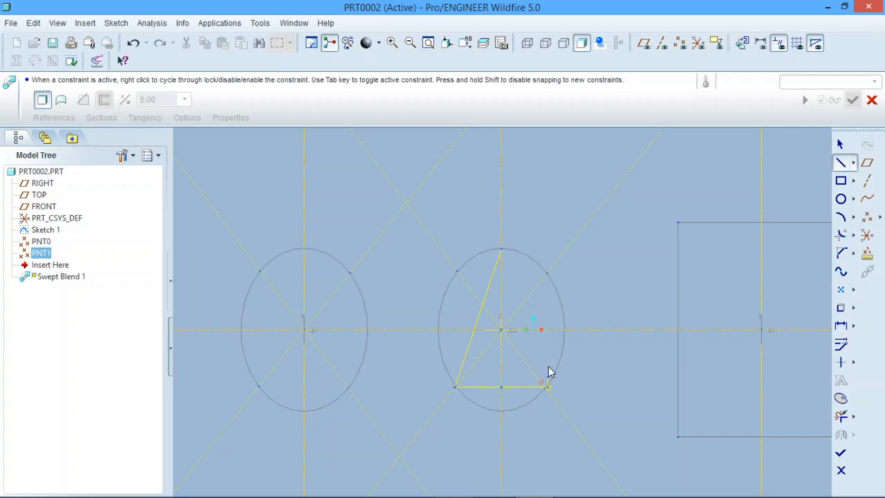
click(503, 251)
click(840, 145)
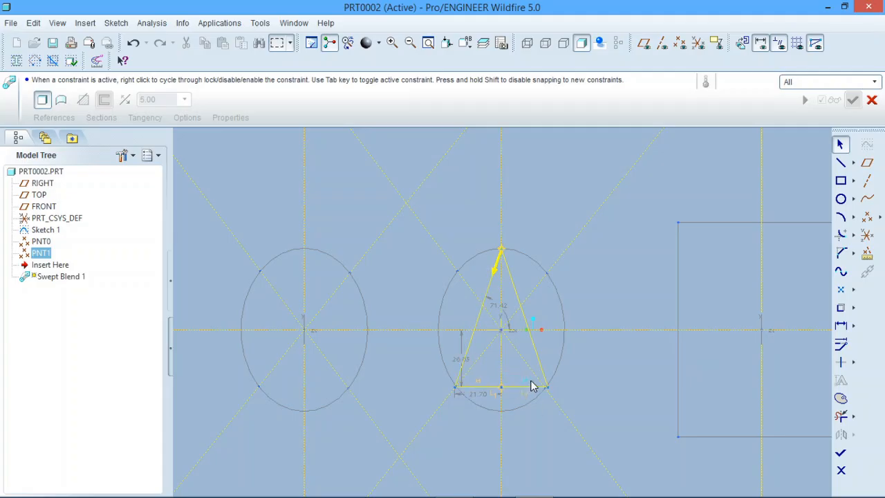
scroll(557, 371, down, 5)
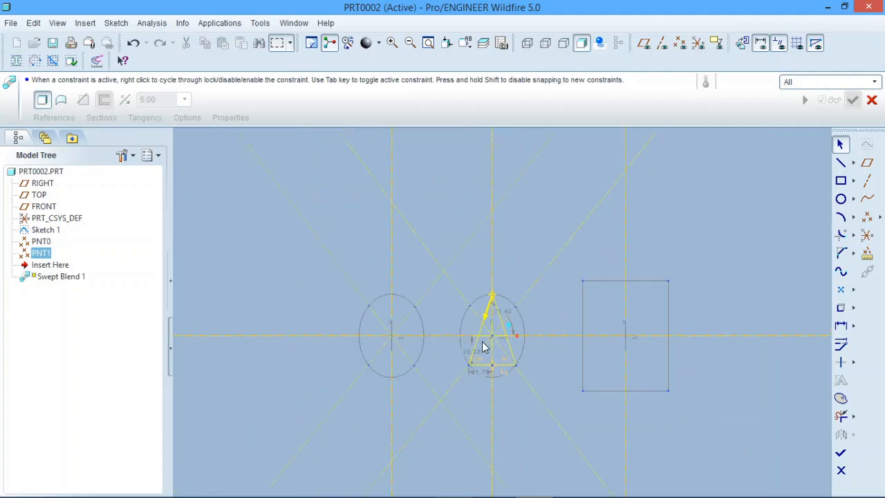
scroll(592, 369, up, 1)
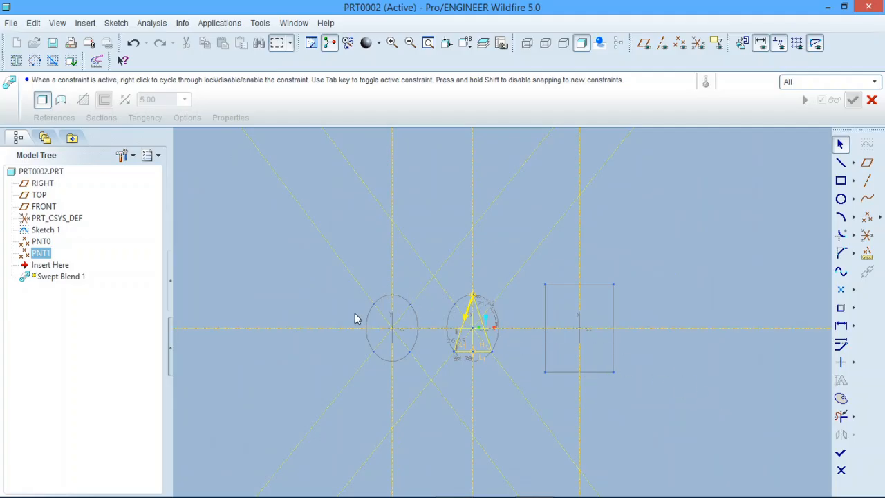
Step: Finish the triangular Section 4 sketch, check its preview at the trajectory vertex, and complete the swept blend redefinition
click(841, 453)
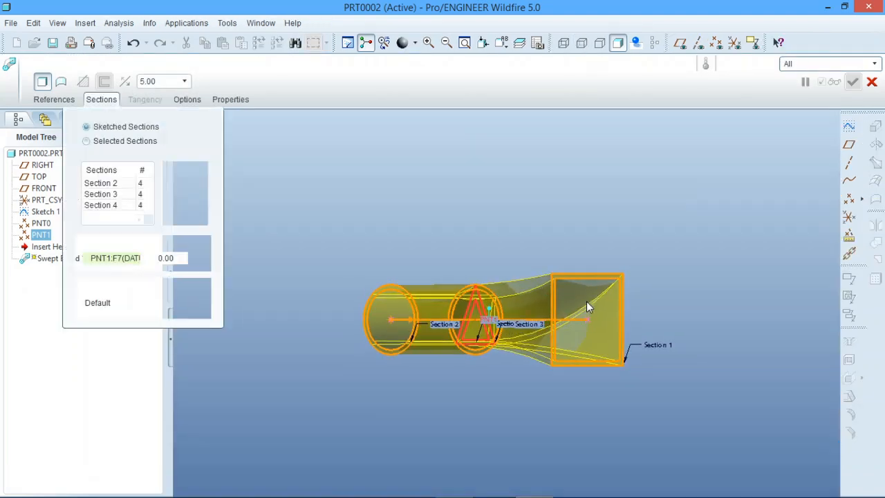
middle_drag(570, 306, 504, 326)
scroll(408, 323, down, 2)
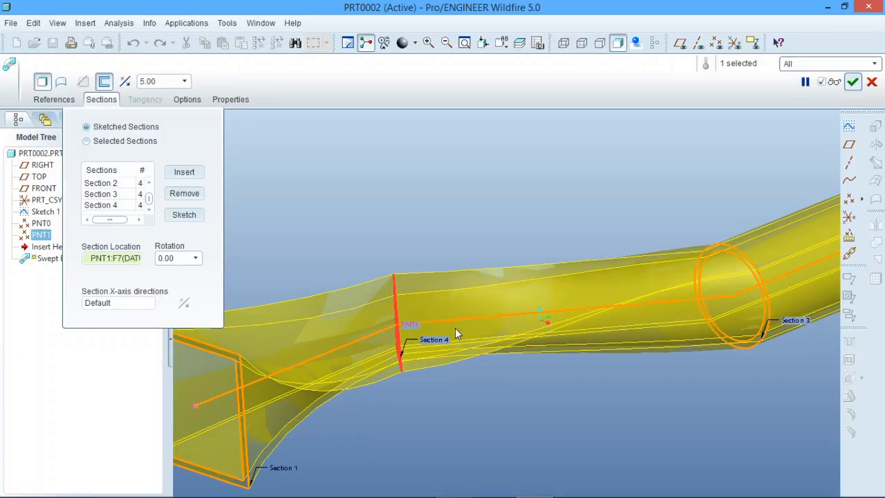
scroll(455, 327, up, 2)
scroll(439, 329, down, 2)
mouse_move(437, 332)
middle_down()
mouse_move(442, 312)
mouse_move(499, 323)
mouse_move(430, 322)
mouse_move(439, 342)
middle_up()
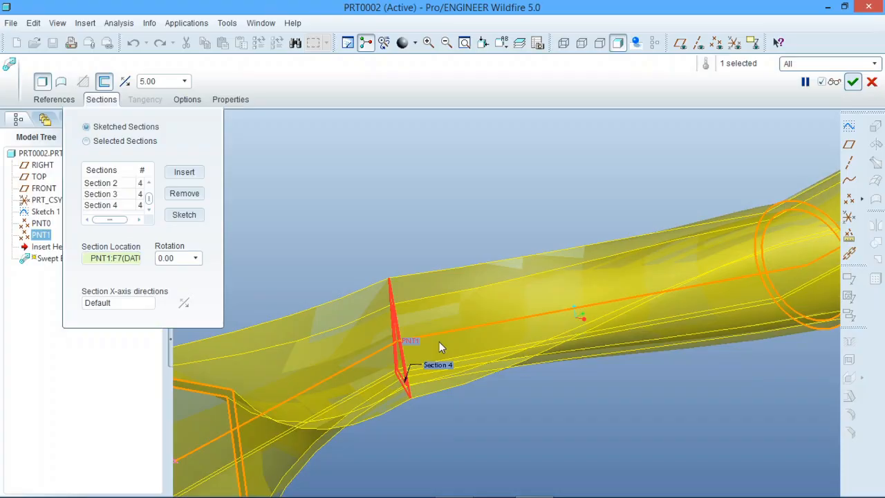
click(852, 82)
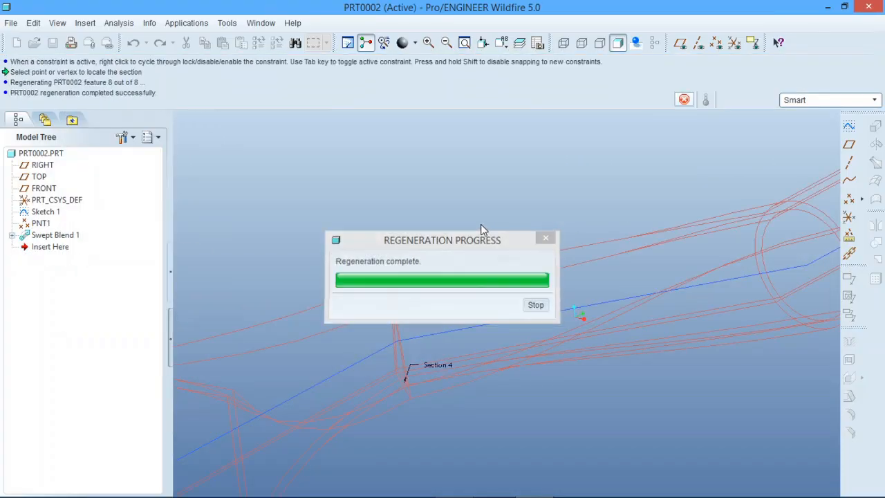
Step: Redefine the swept blend and open the Section 4 sketch for editing
scroll(488, 211, down, 3)
click(417, 206)
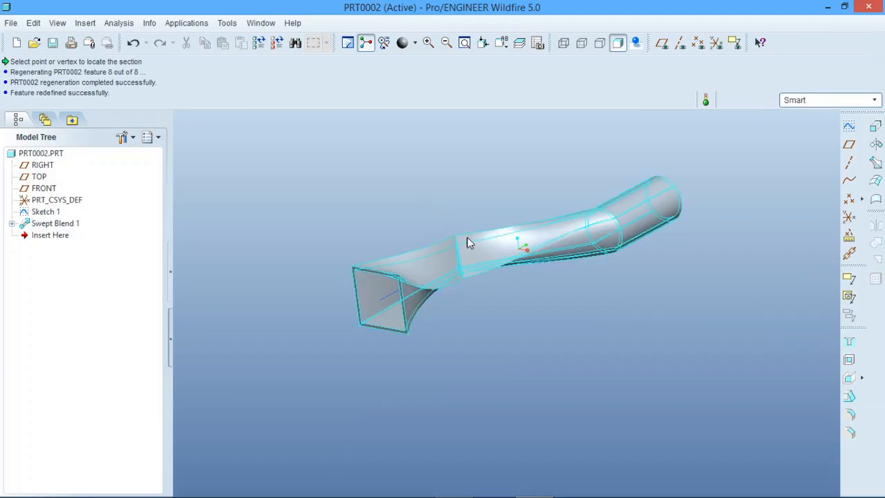
scroll(470, 235, up, 1)
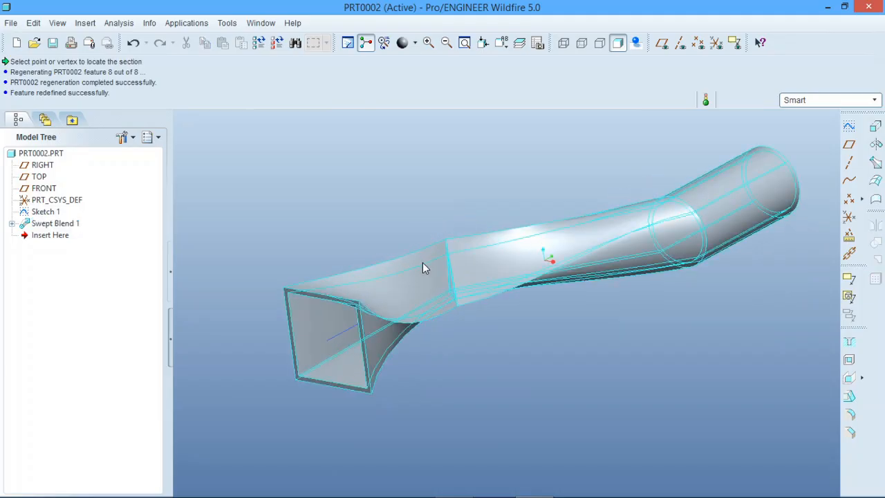
middle_drag(472, 233, 741, 354)
scroll(582, 314, up, 3)
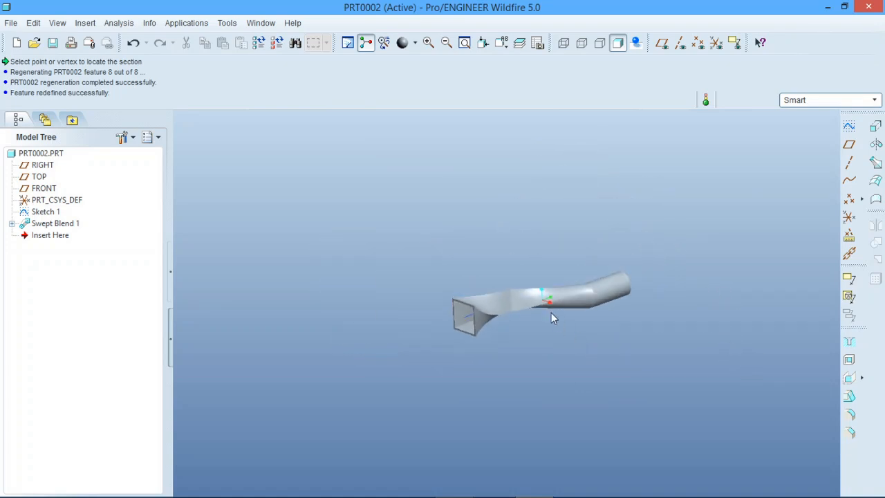
scroll(534, 293, down, 4)
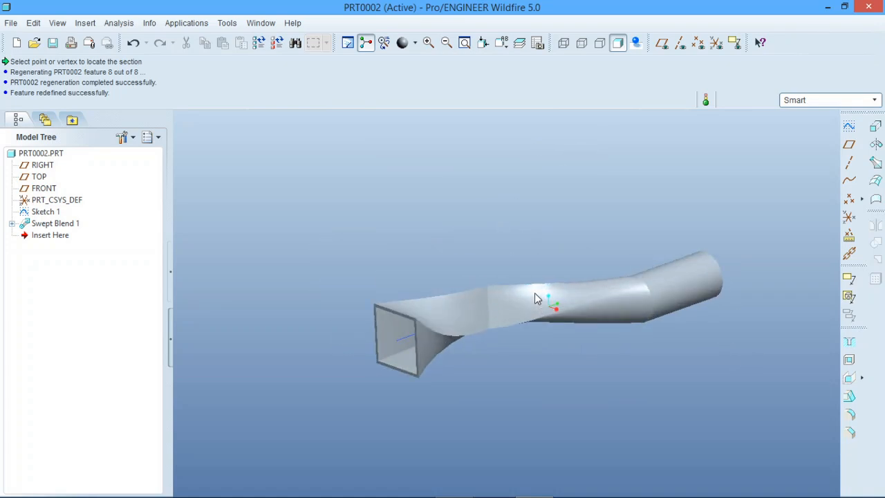
click(64, 224)
right_click(64, 223)
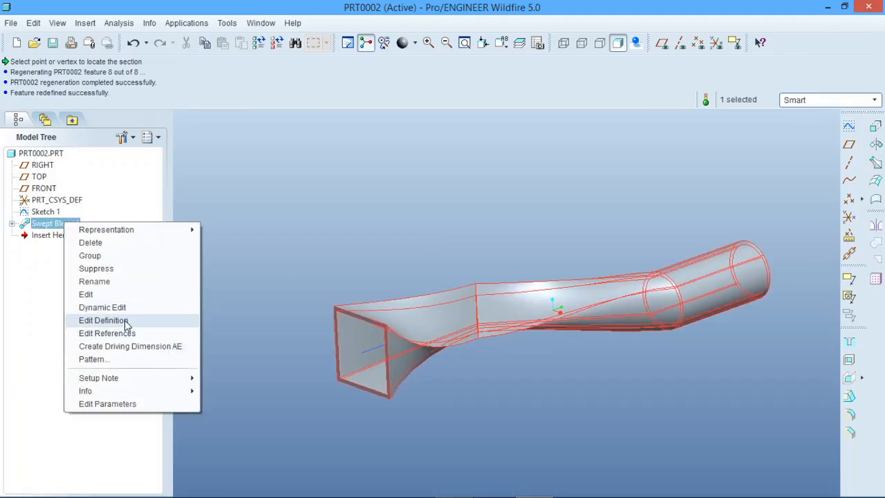
click(104, 320)
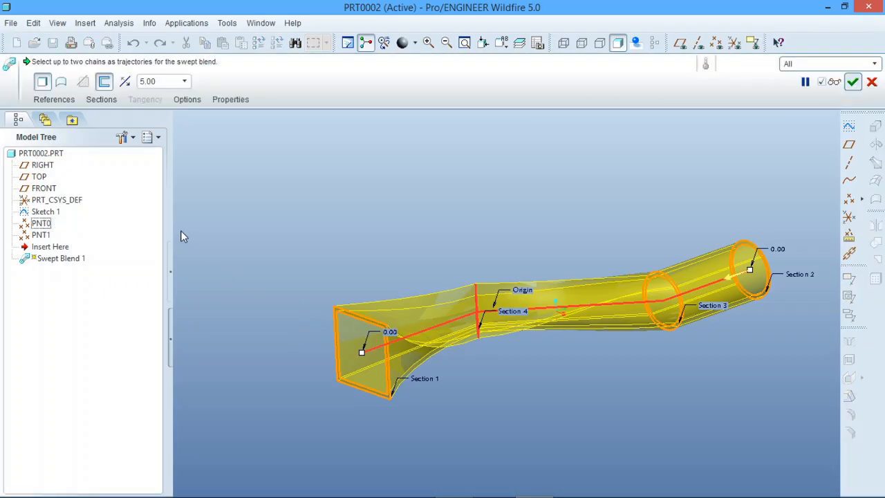
click(97, 99)
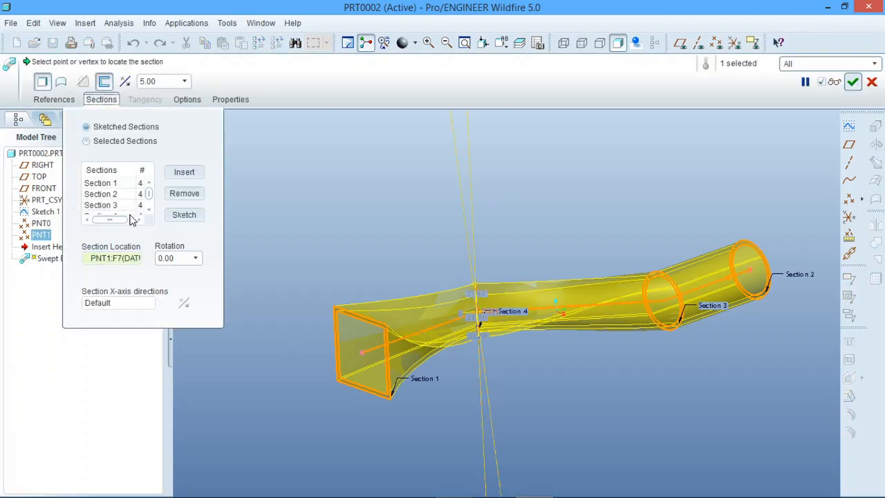
scroll(128, 202, down, 1)
click(121, 205)
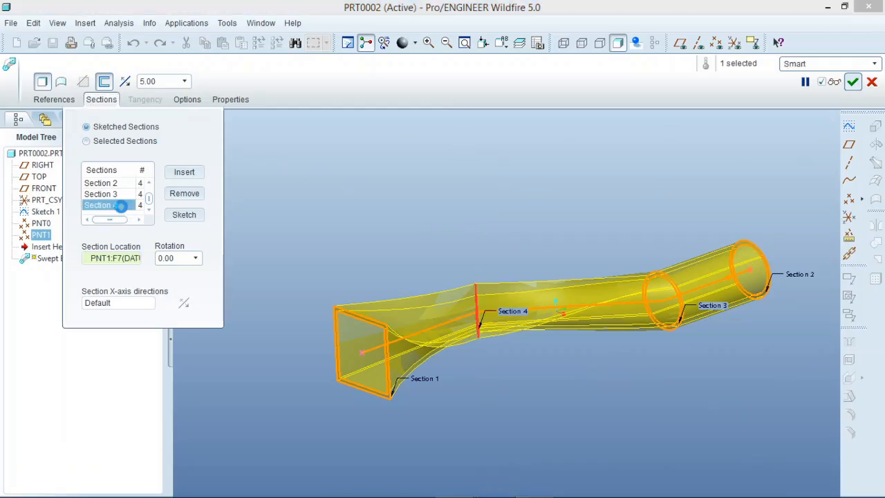
click(181, 215)
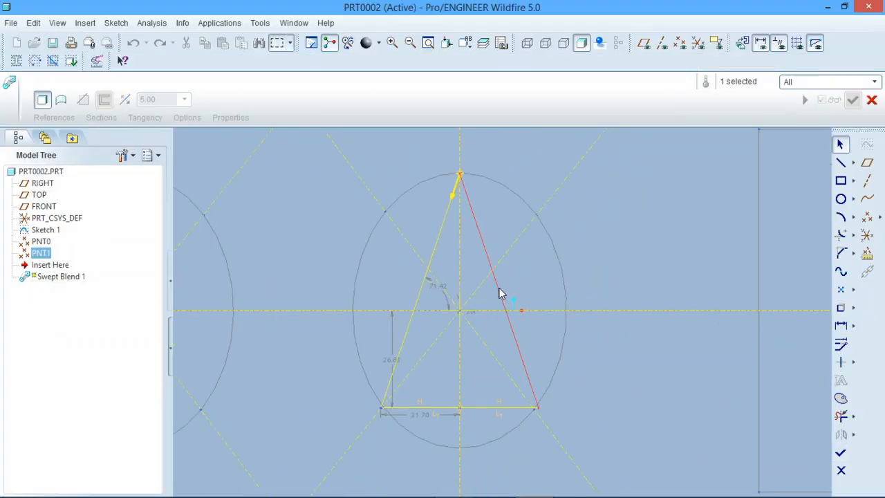
Step: Delete all lines of the triangle in the Section 4 sketch
key(Delete)
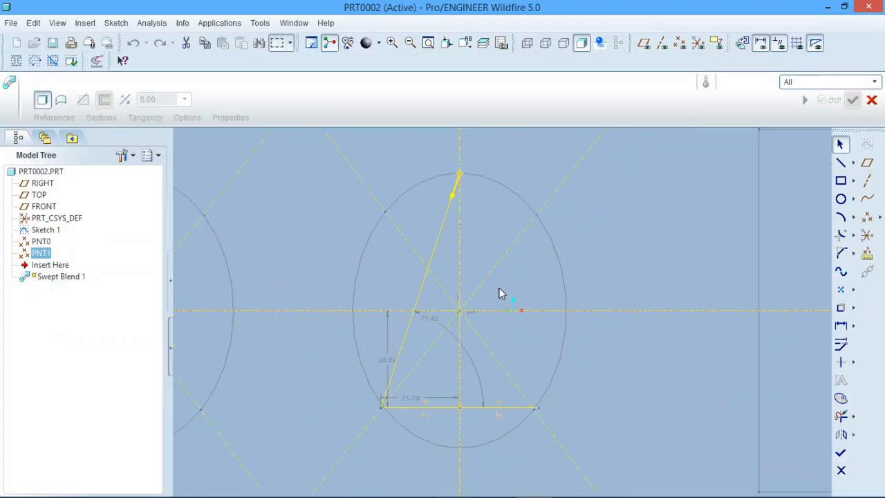
click(423, 291)
key(Delete)
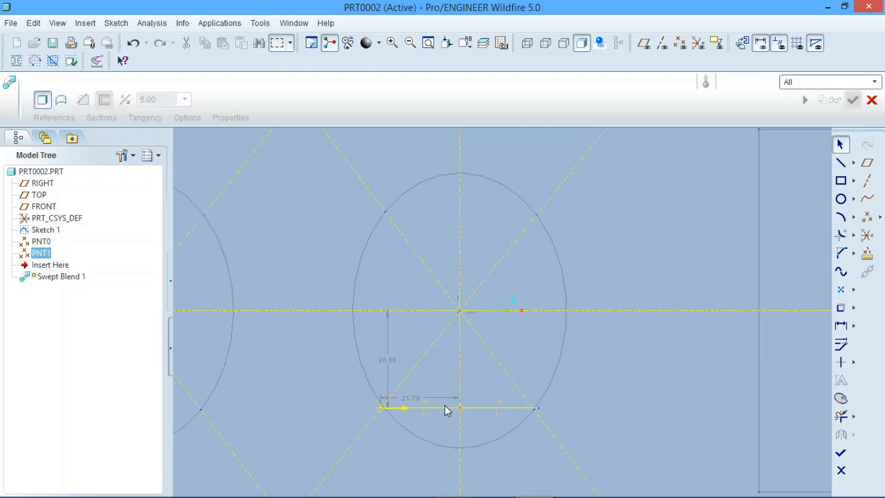
click(445, 408)
key(Delete)
click(484, 409)
key(Delete)
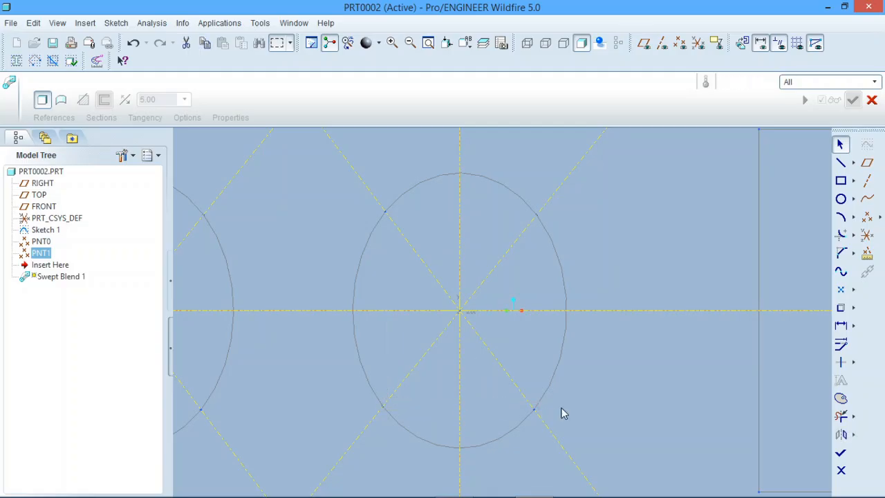
Step: Draw a four-line diamond inscribed in the middle circle, vertices on its horizontal and vertical centerlines, half-width about 29.5
click(841, 165)
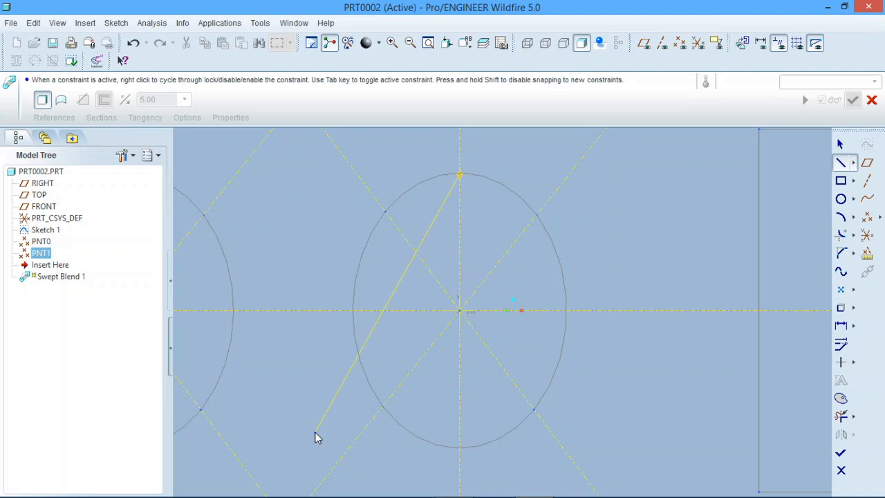
click(838, 168)
click(839, 143)
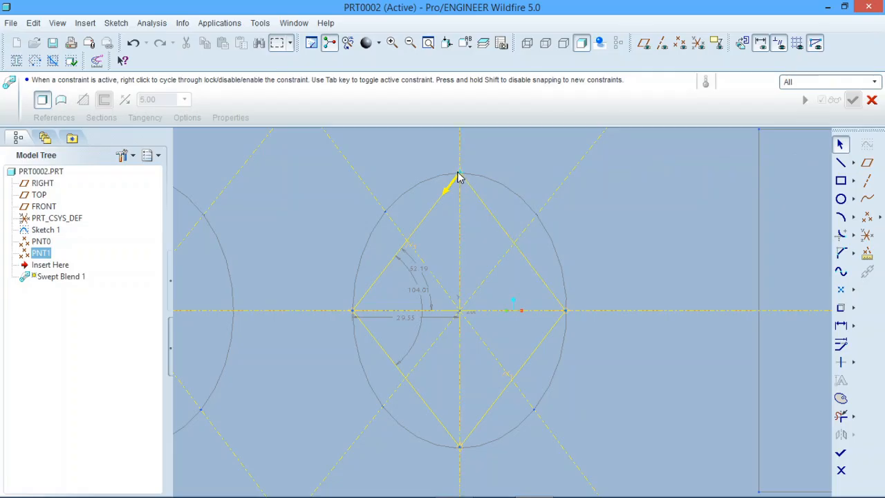
Step: Make the diamond's left vertex the section start point and flip its direction toward the upper vertex
right_click(351, 315)
click(407, 421)
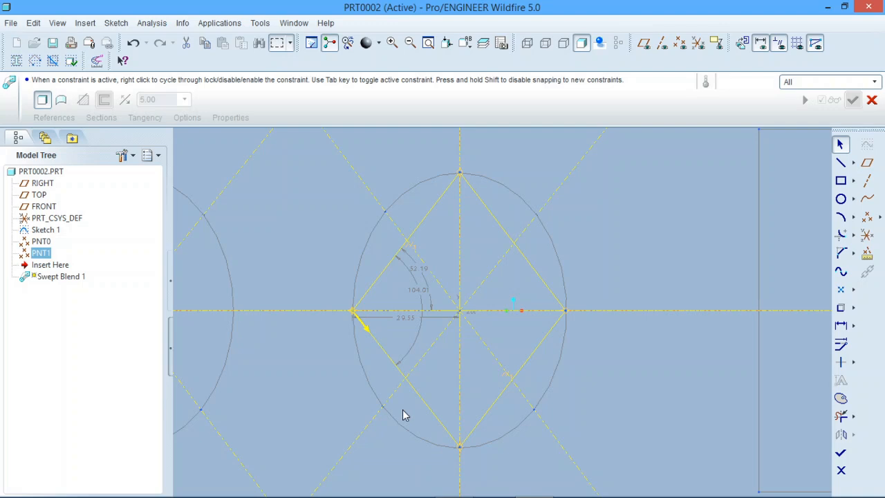
right_click(353, 314)
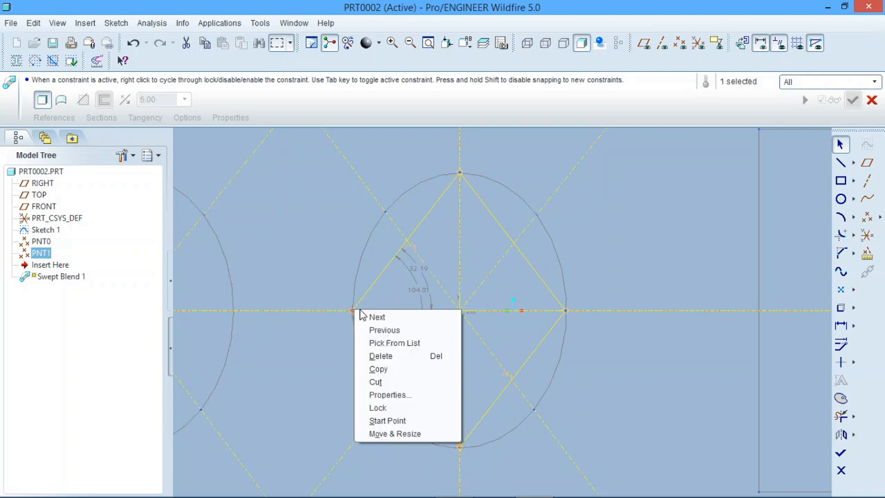
click(391, 421)
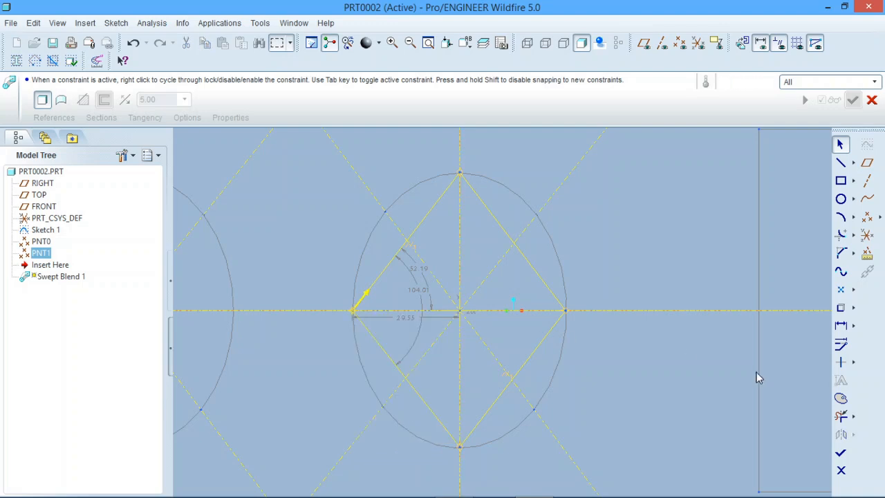
Step: Finish the diamond Section 4 sketch and complete the swept blend redefinition
click(840, 455)
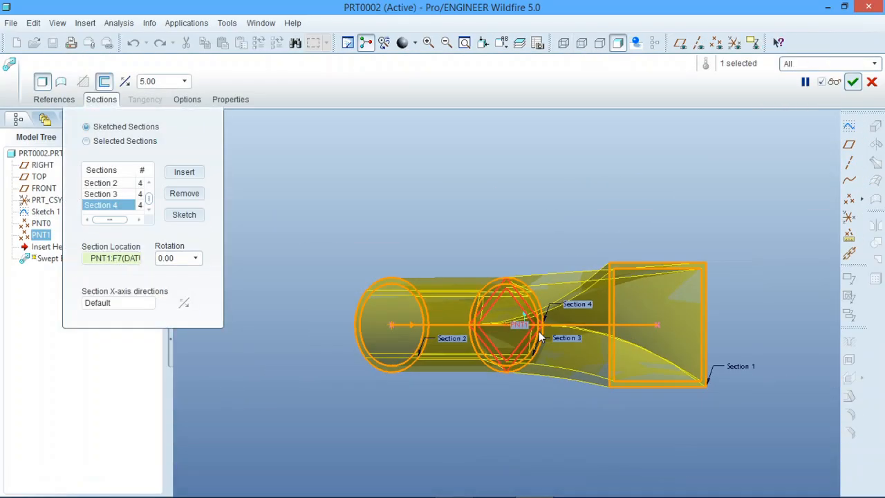
middle_drag(540, 334, 448, 349)
click(853, 82)
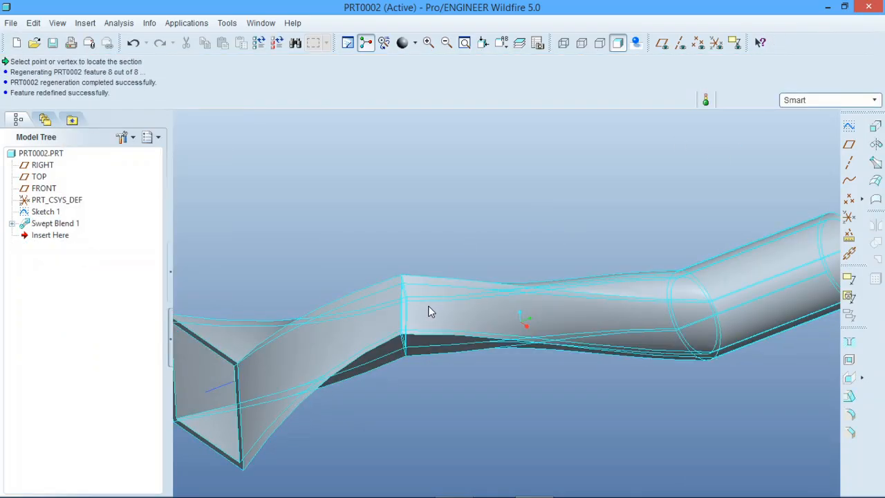
Step: Examine the completed swept blend from several angles, checking the transition from the square end through the diamond section to the circular end
mouse_move(430, 310)
middle_down()
mouse_move(458, 290)
mouse_move(449, 373)
mouse_move(466, 322)
mouse_move(515, 319)
mouse_move(438, 331)
mouse_move(430, 317)
middle_up()
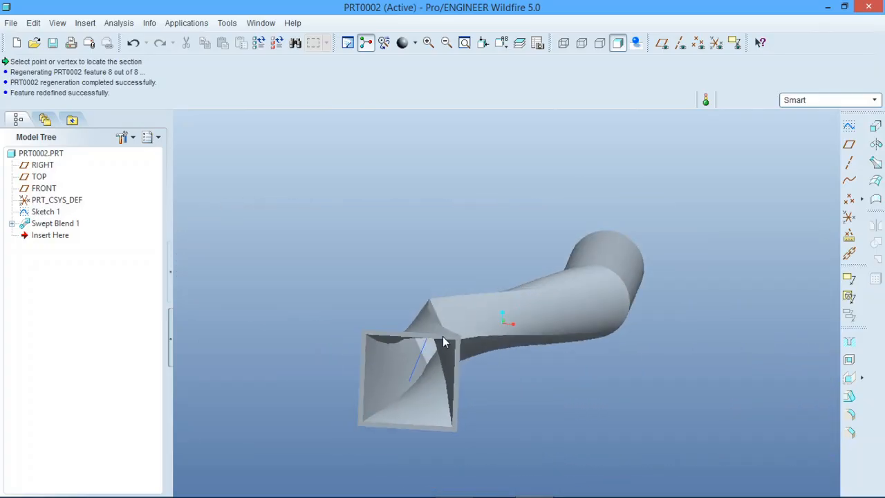
scroll(428, 315, down, 3)
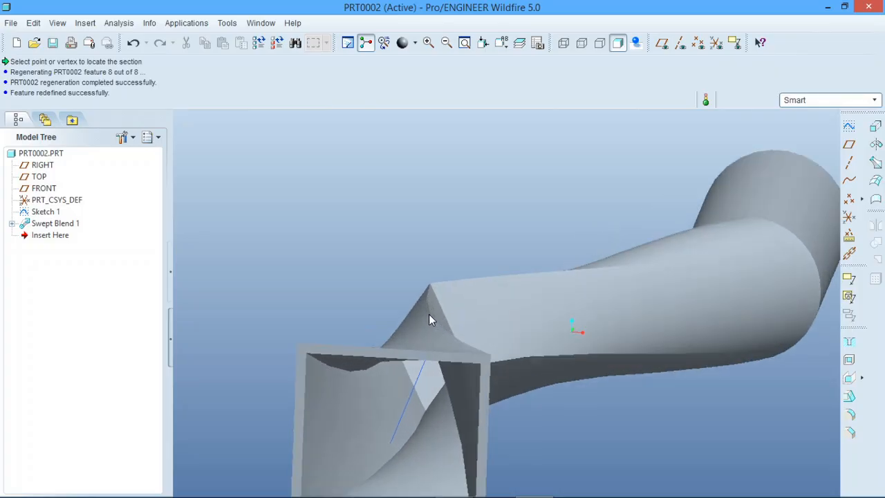
scroll(433, 297, up, 3)
mouse_move(433, 295)
middle_down()
mouse_move(389, 297)
mouse_move(336, 316)
mouse_move(345, 361)
mouse_move(403, 296)
mouse_move(432, 330)
mouse_move(427, 345)
middle_up()
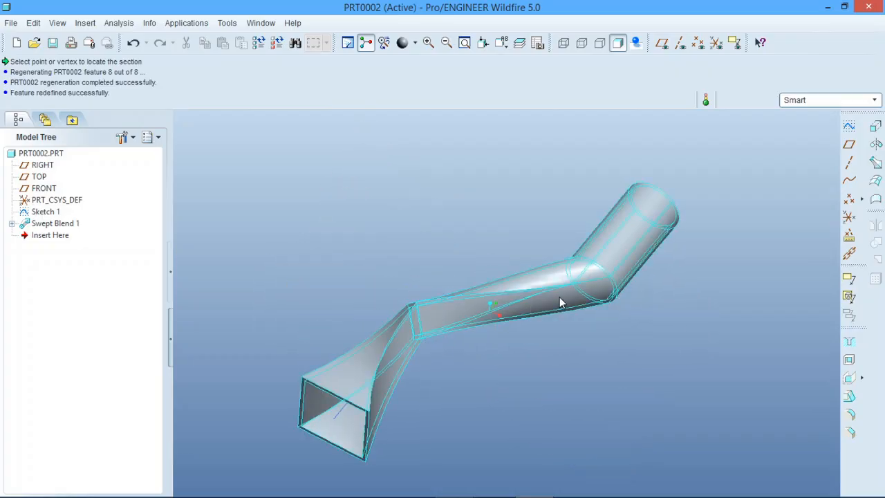
scroll(561, 300, up, 2)
scroll(555, 305, down, 2)
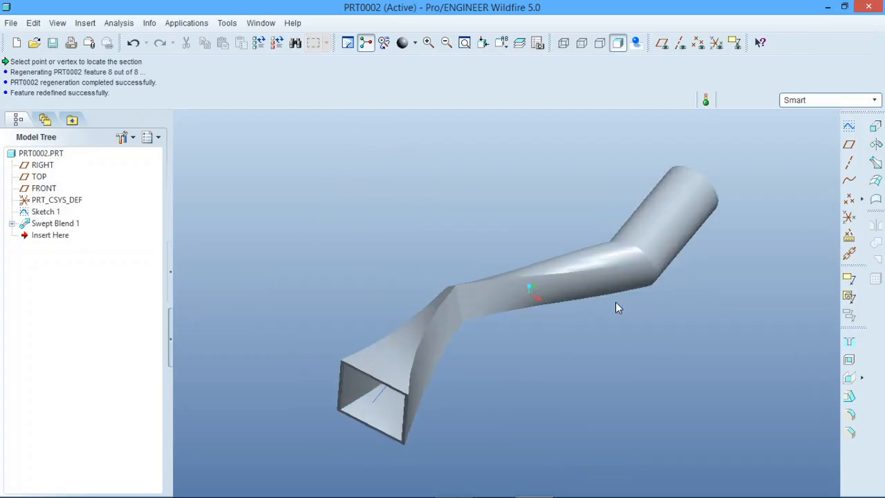
scroll(649, 283, up, 1)
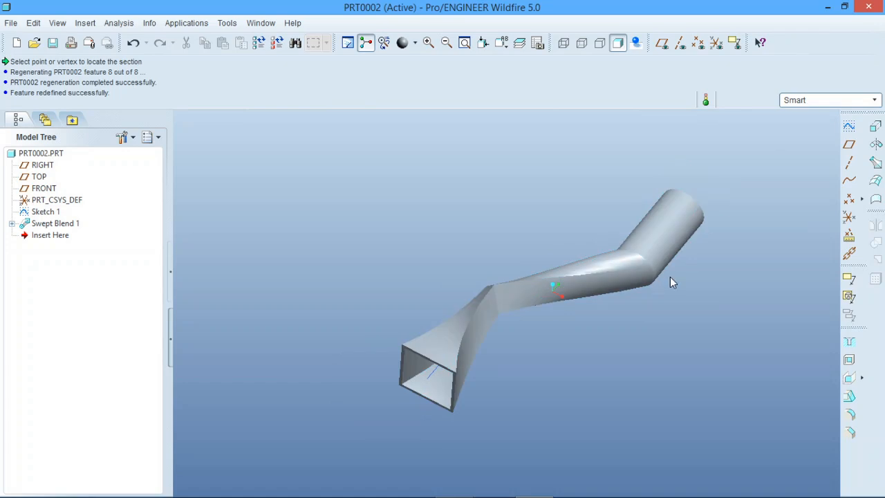
scroll(667, 278, down, 1)
middle_drag(583, 342, 556, 325)
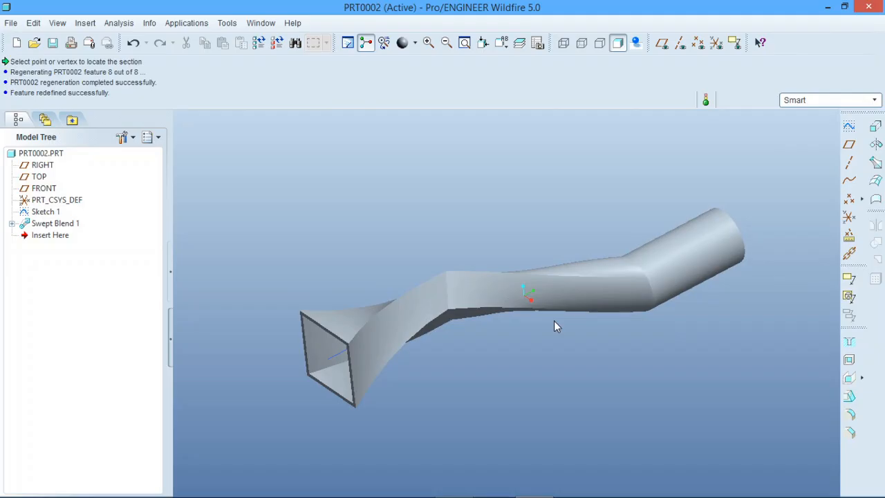
mouse_move(571, 323)
middle_down()
mouse_move(562, 302)
mouse_move(585, 320)
mouse_move(557, 310)
middle_up()
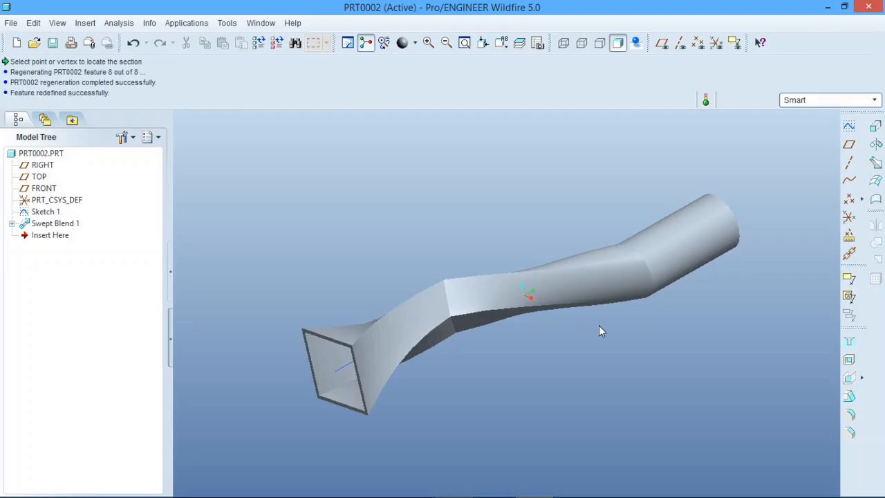
mouse_move(541, 316)
middle_down()
mouse_move(566, 310)
mouse_move(574, 294)
mouse_move(557, 304)
mouse_move(560, 362)
mouse_move(607, 411)
mouse_move(541, 284)
mouse_move(549, 195)
mouse_move(547, 223)
mouse_move(607, 257)
mouse_move(580, 309)
mouse_move(601, 326)
mouse_move(586, 288)
mouse_move(549, 306)
mouse_move(582, 283)
mouse_move(592, 332)
mouse_move(595, 322)
middle_up()
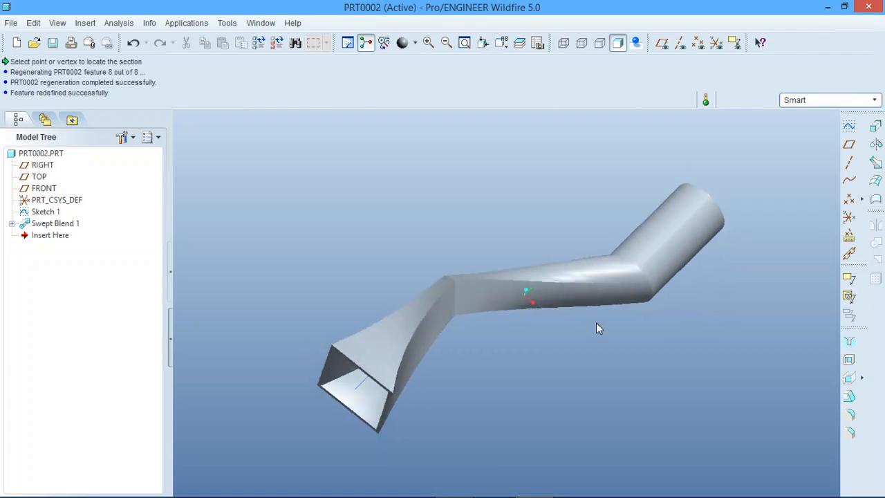